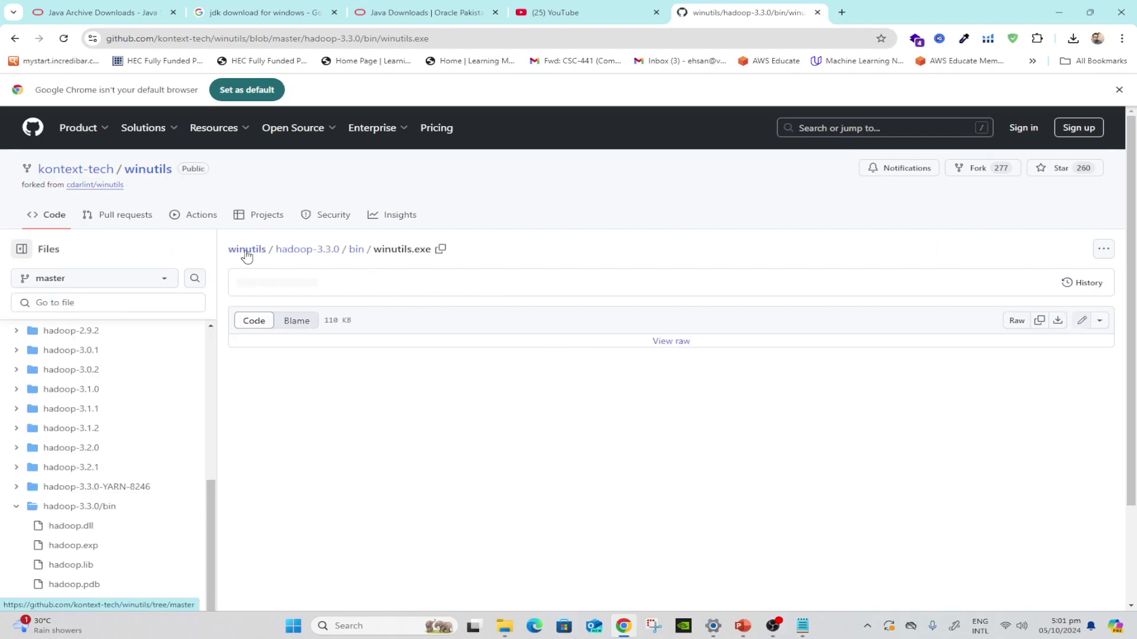
Download the raw winutils.exe file from the hadoop-3.3.0/bin folder of the winutils repository
scroll(366, 368, down, 1)
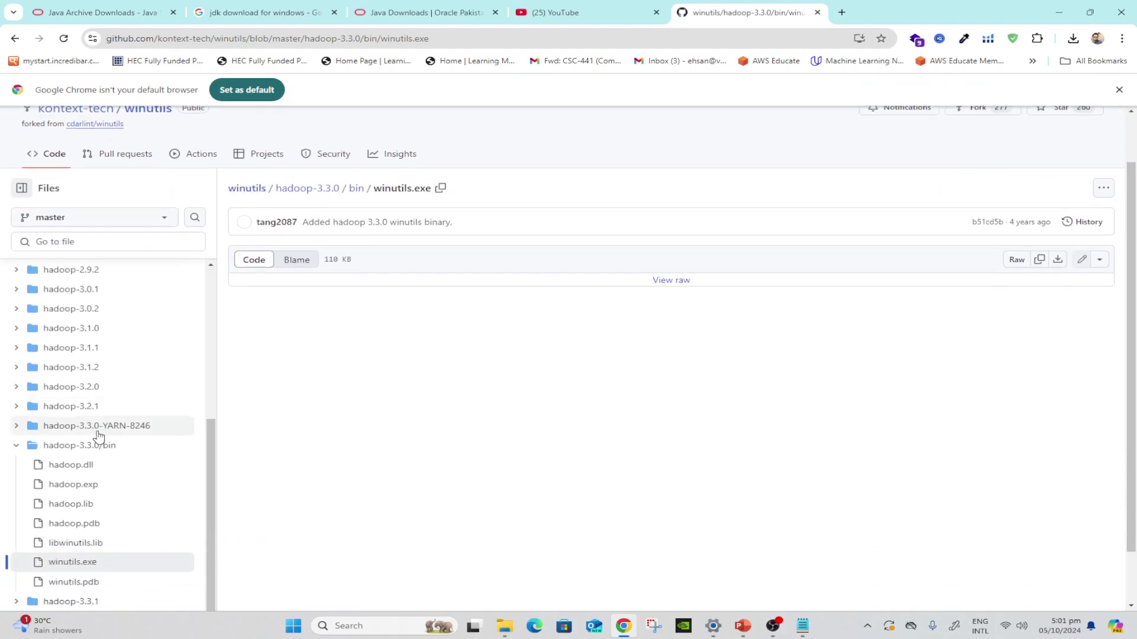
scroll(36, 439, down, 1)
scroll(94, 454, up, 4)
scroll(135, 462, down, 4)
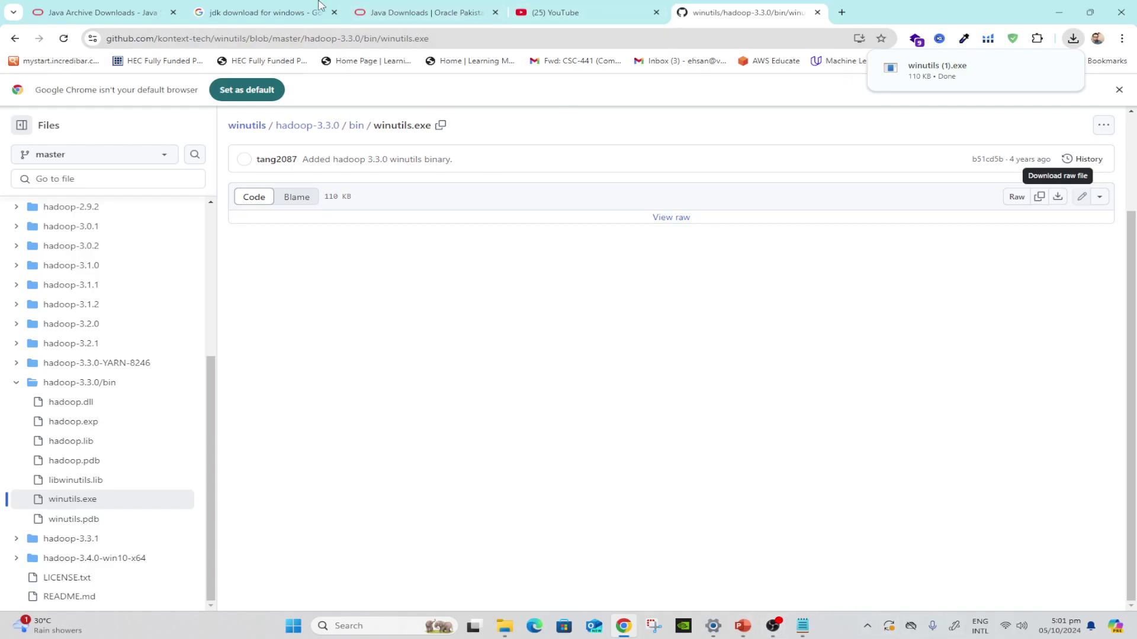
click(806, 630)
drag(760, 217, 567, 220)
key(ctrl+c)
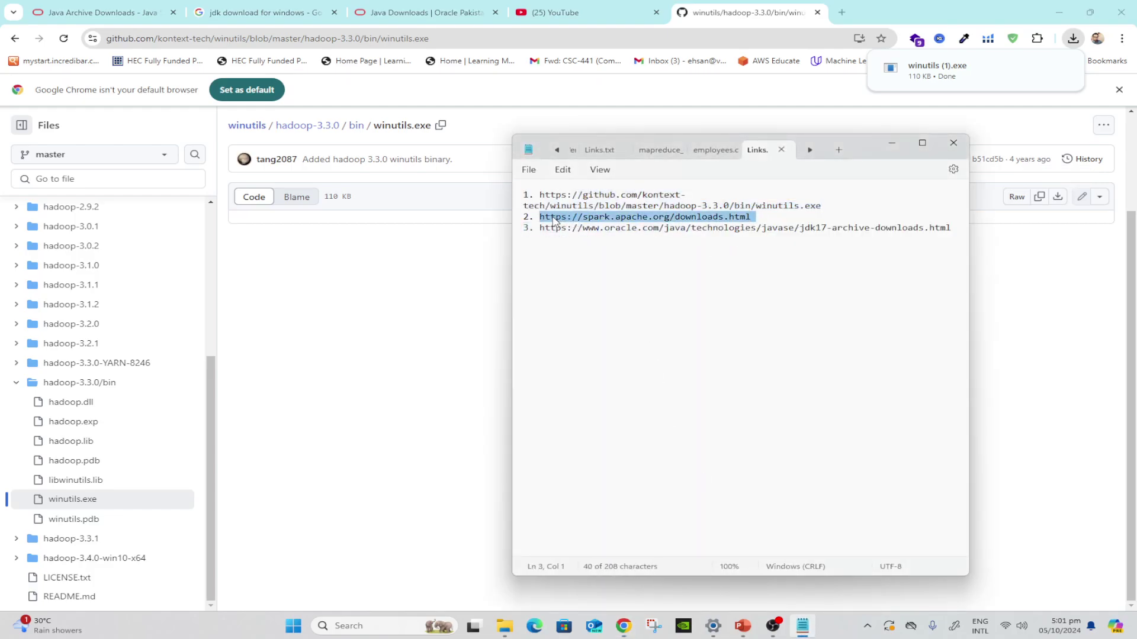
click(841, 11)
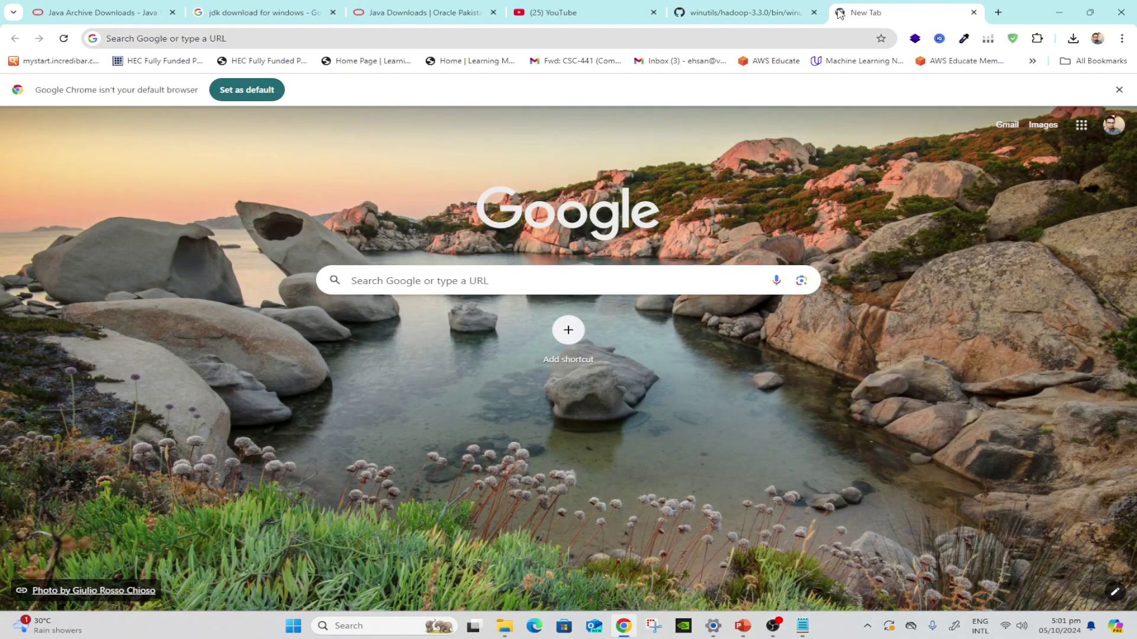
click(446, 39)
key(ctrl+v)
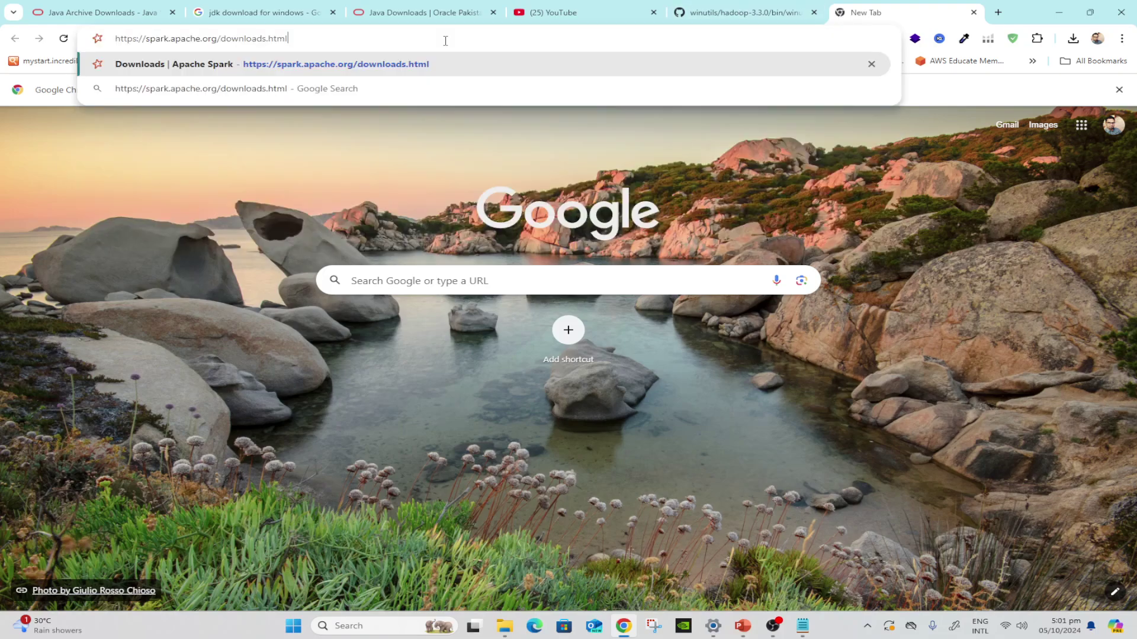
key(Return)
Choose Spark release 3.4.3 and start downloading spark-3.4.3-bin-hadoop3.tgz from the suggested Apache mirror
click(373, 218)
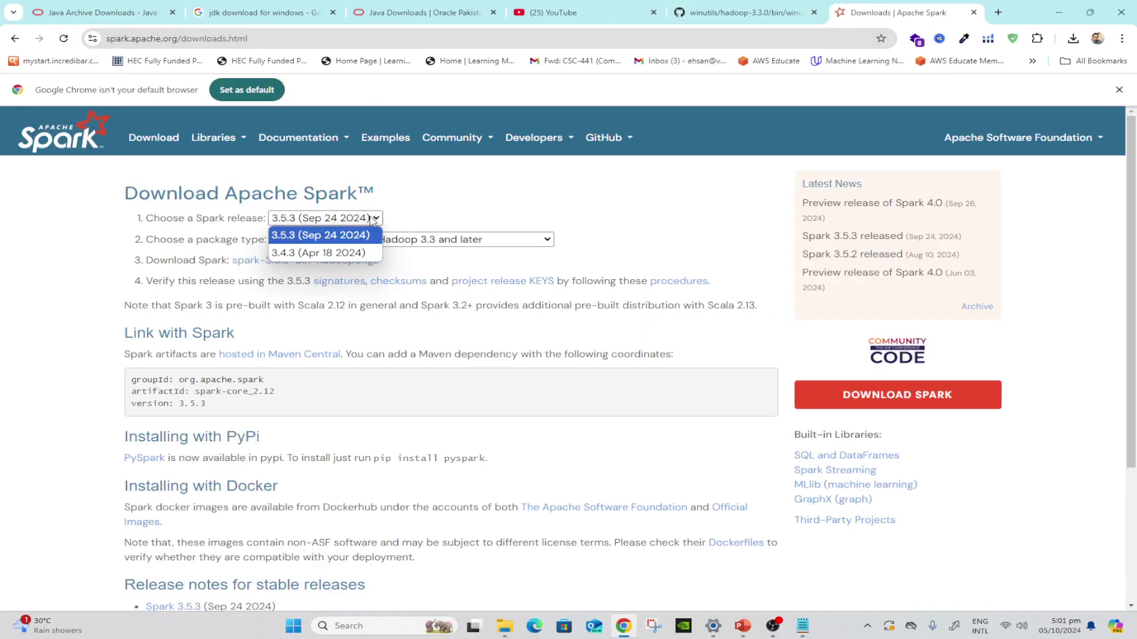
click(326, 253)
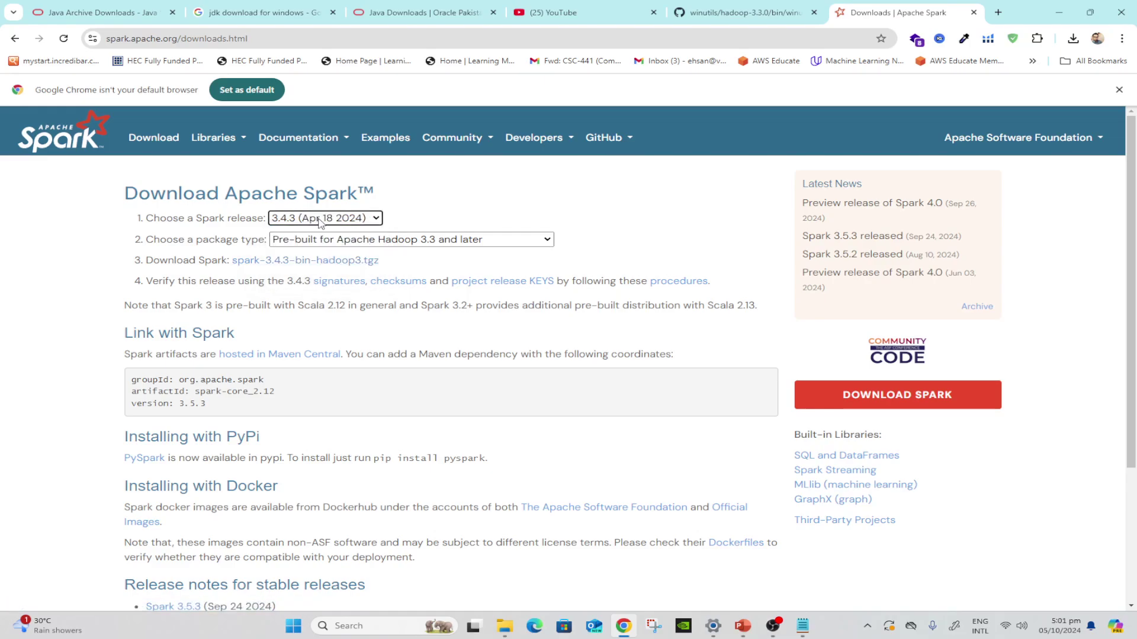
click(305, 260)
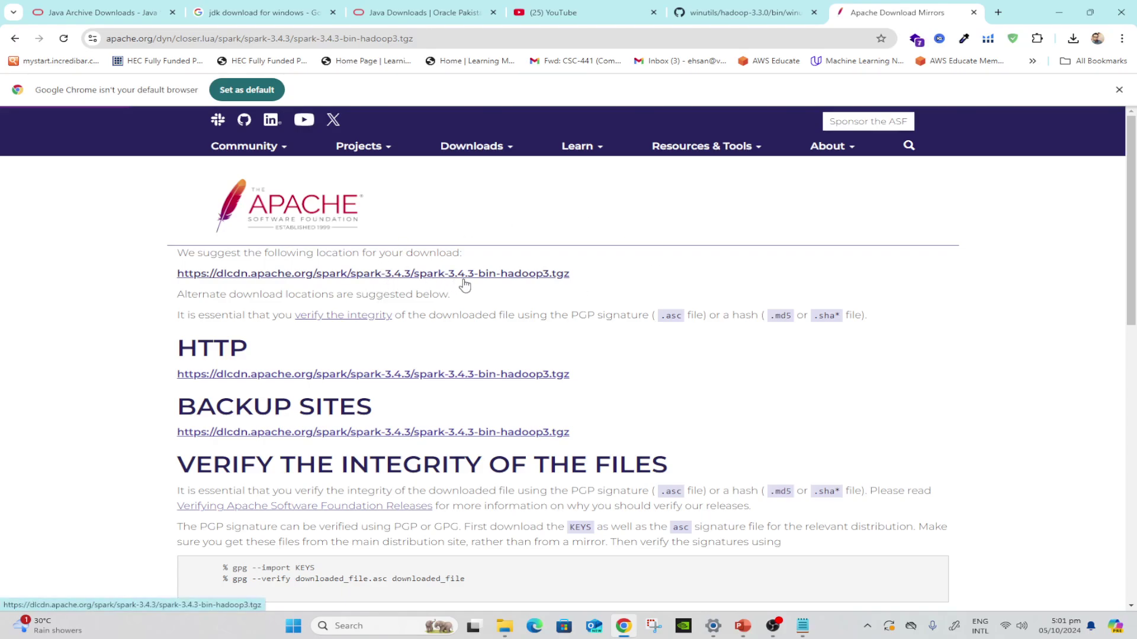
click(453, 276)
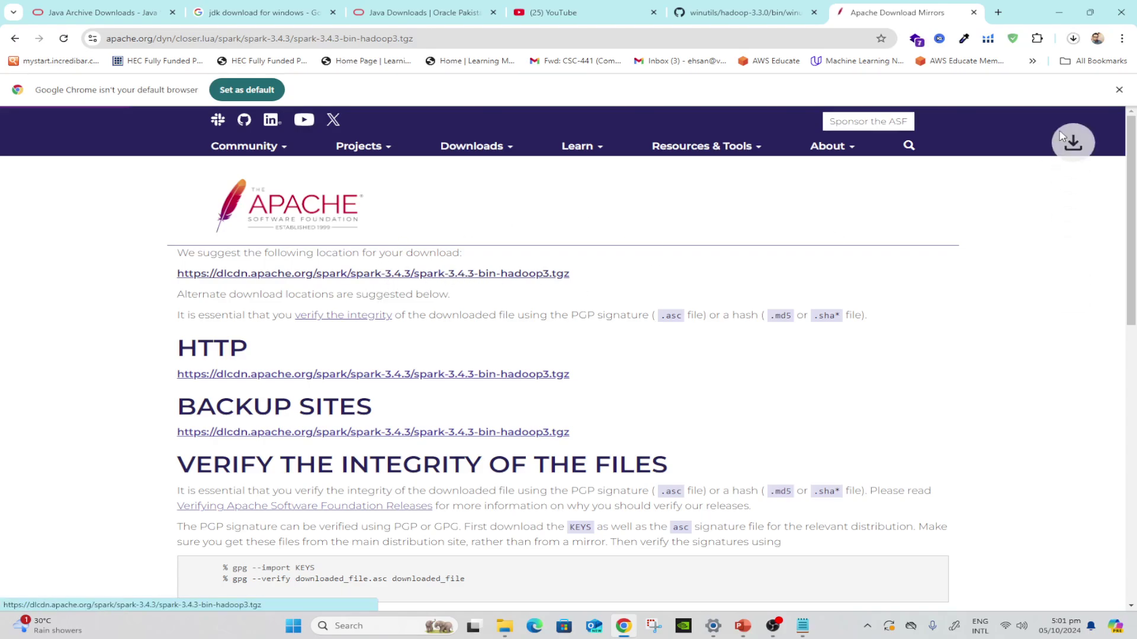
Cancel the running download of spark-3.4.3-bin-hadoop3.tgz
click(1073, 38)
click(1025, 92)
click(1050, 93)
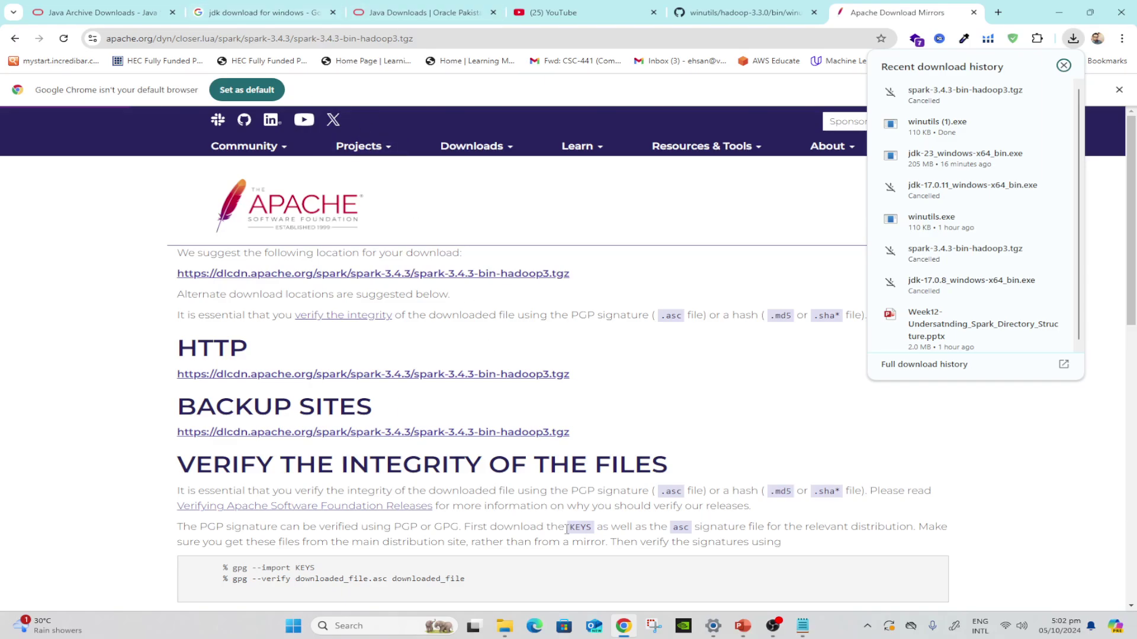
Return to the "jdk download for windows" search results and open Oracle's Java Downloads page
click(103, 12)
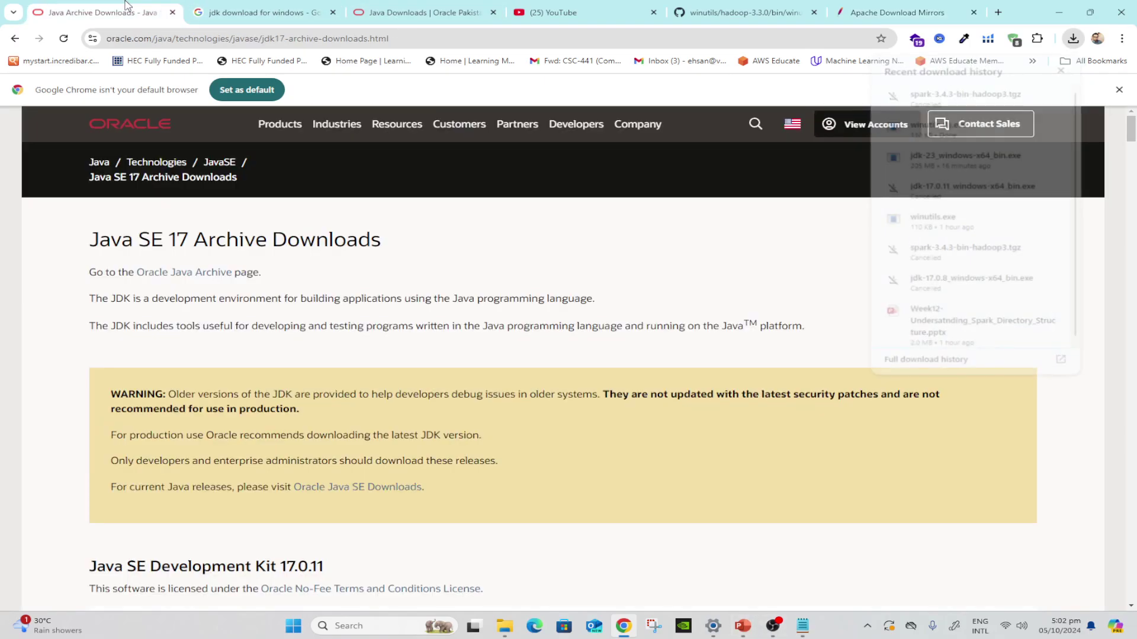
click(263, 10)
click(422, 8)
click(268, 6)
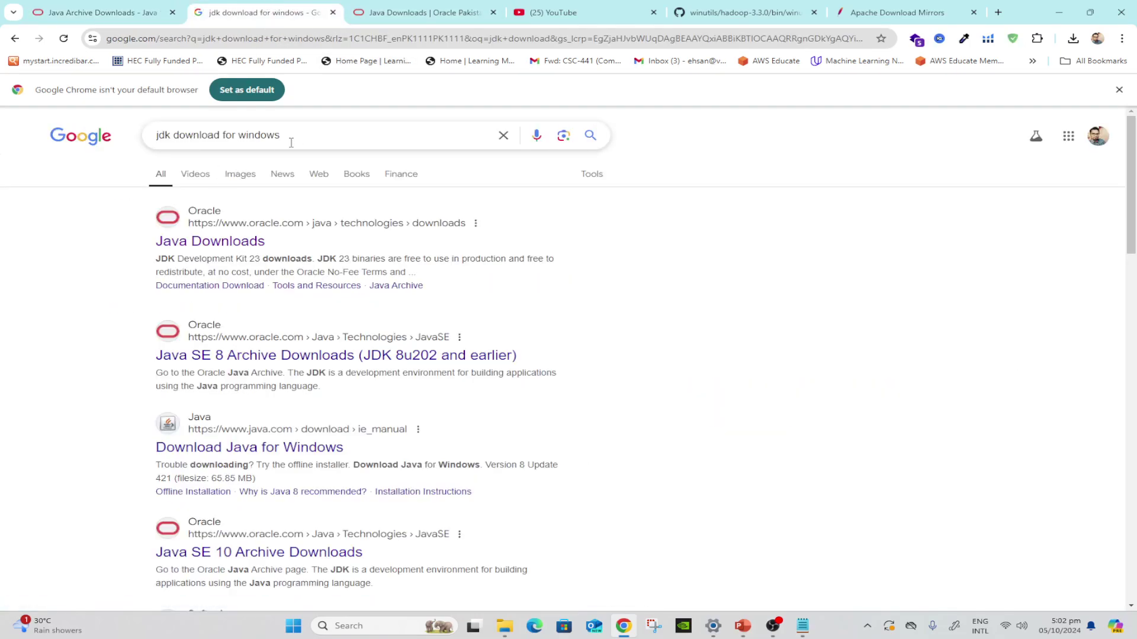
click(225, 241)
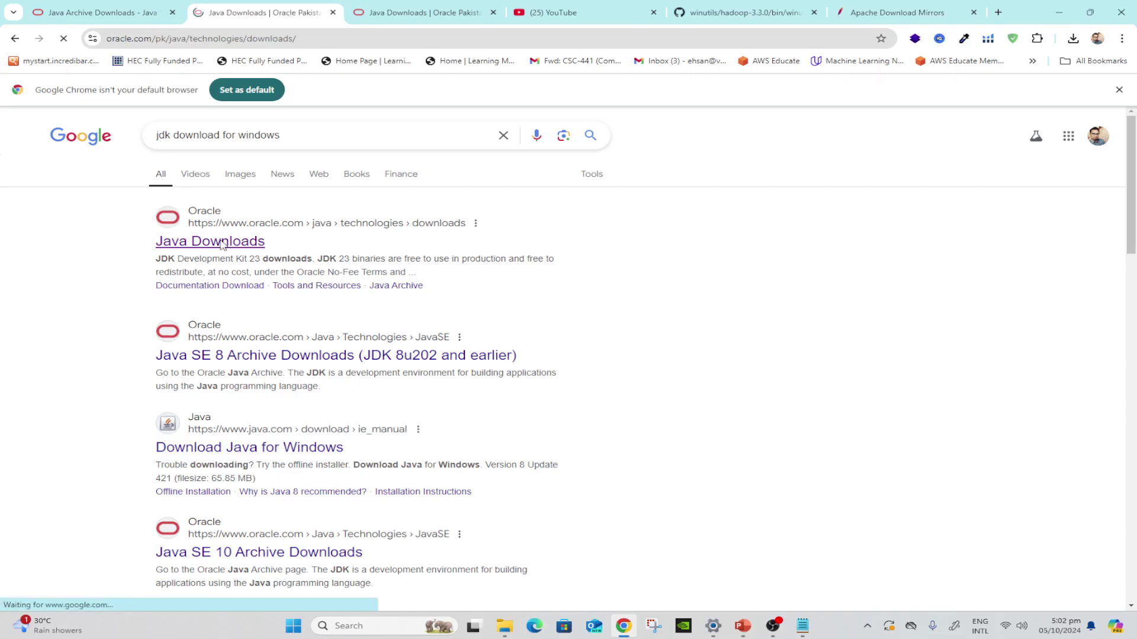
Start downloading the JDK 23 x64 MSI Installer for Windows and cancel that download
scroll(323, 410, down, 5)
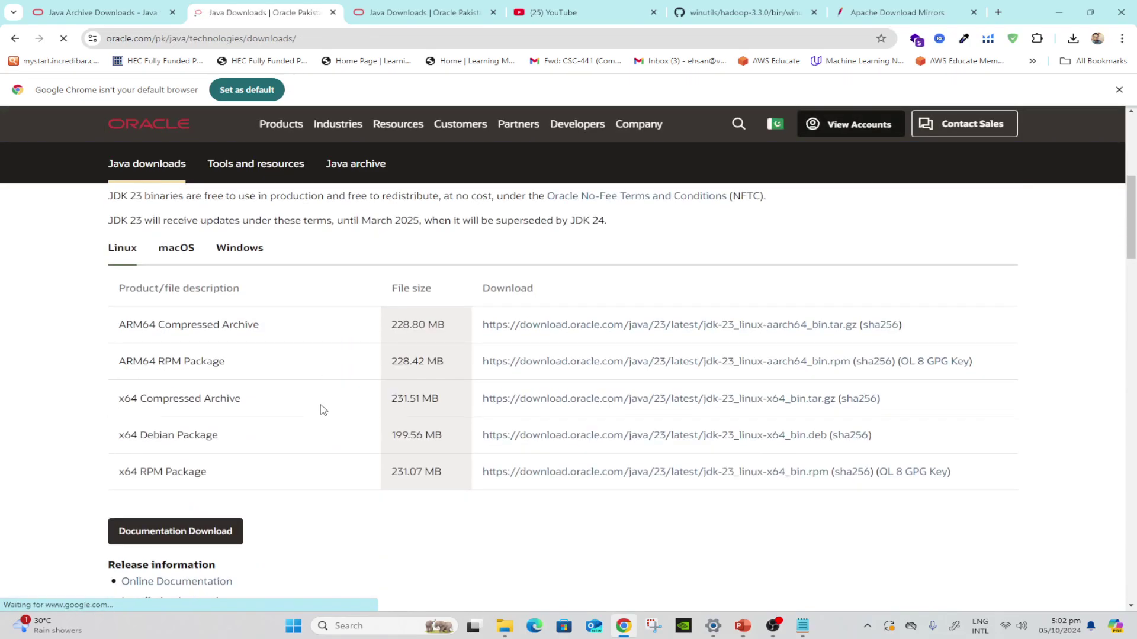
click(238, 249)
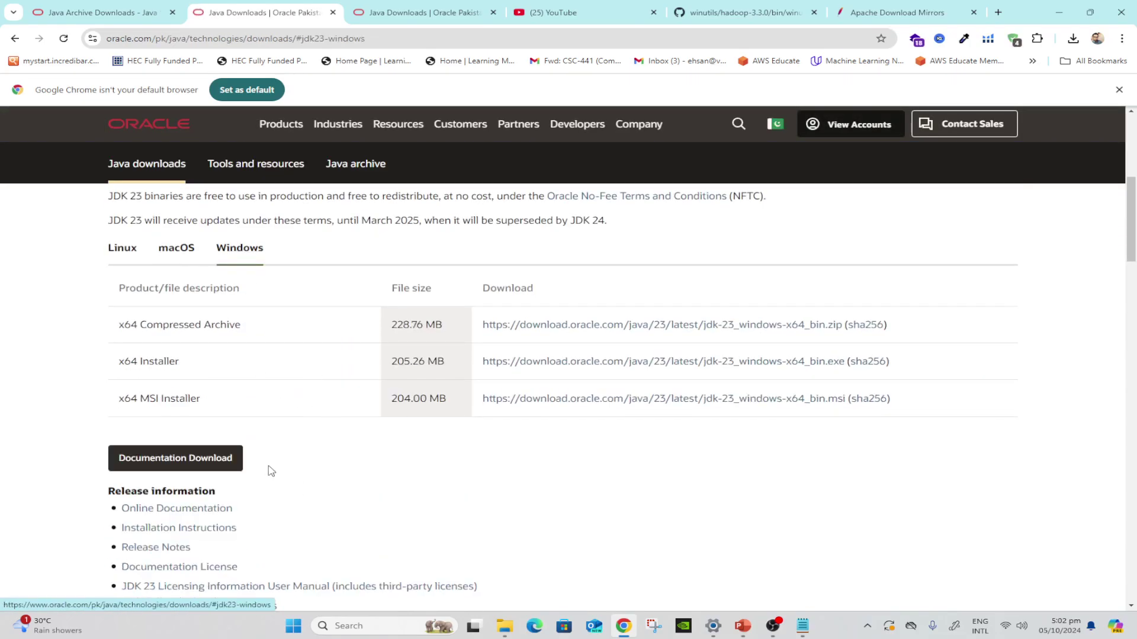
click(575, 400)
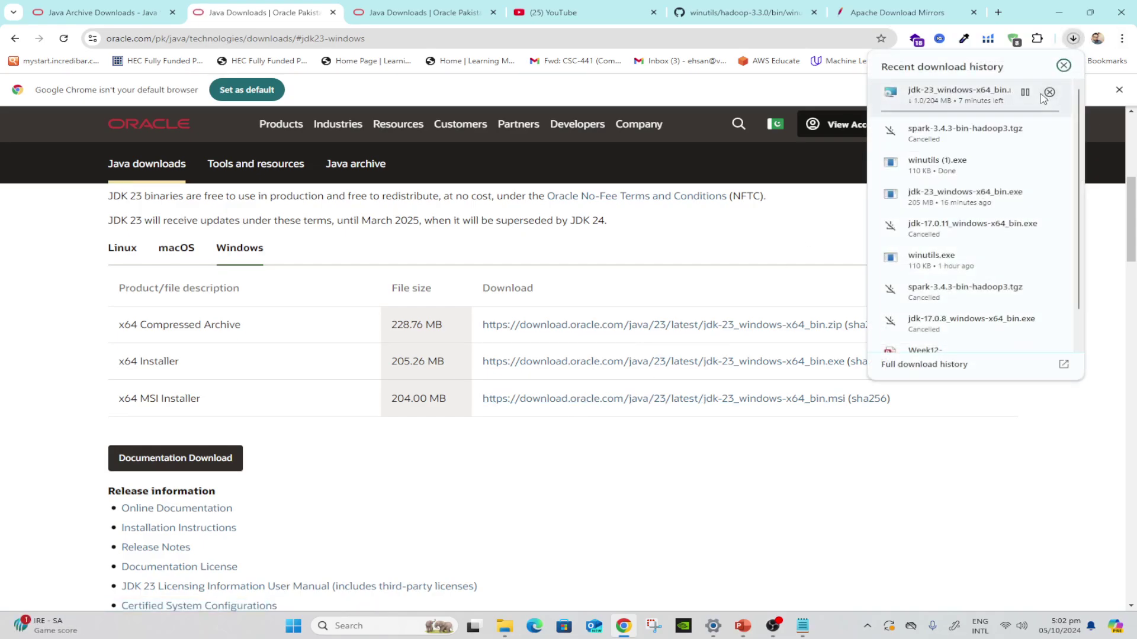
click(1050, 93)
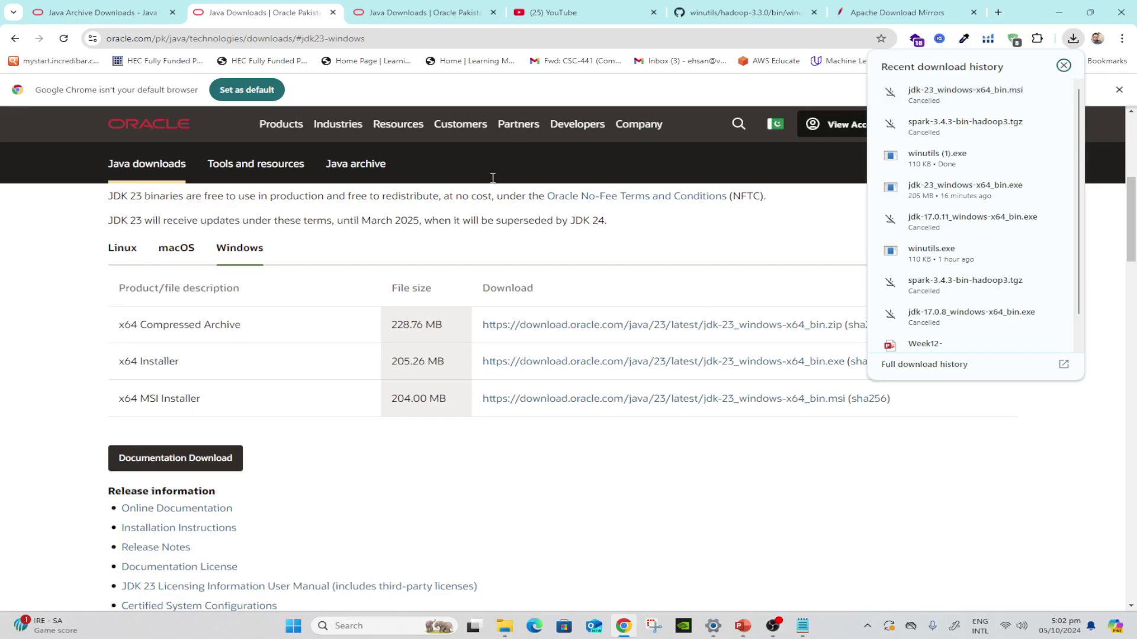
click(408, 9)
click(542, 7)
click(728, 12)
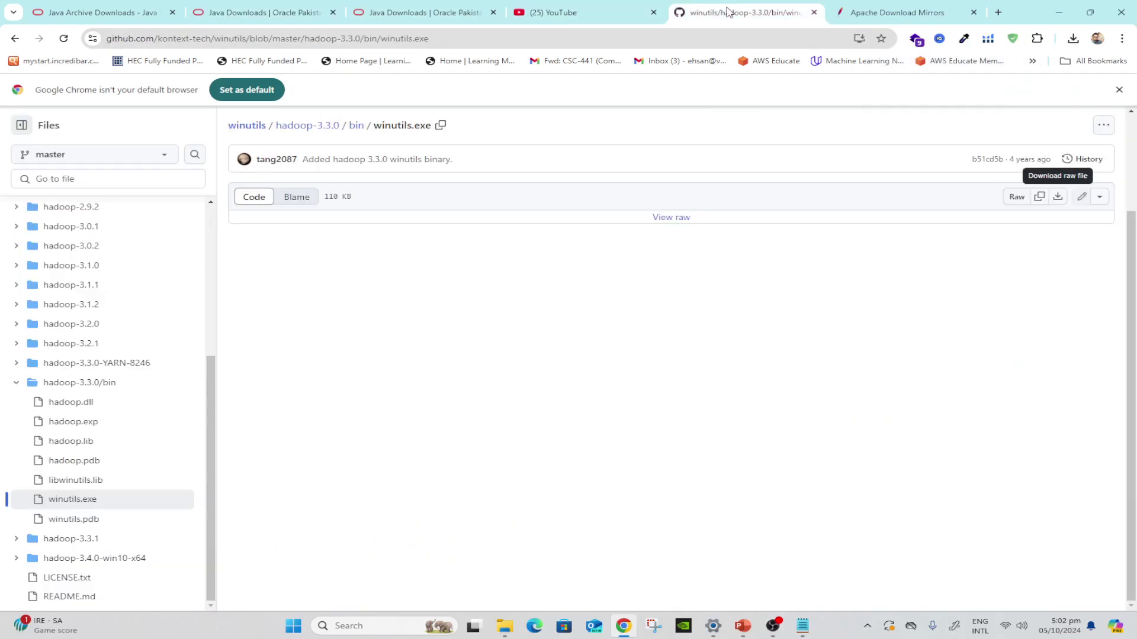
Switch to the PowerPoint presentation and show the Configuration (Environment Variable Setup) slide for Hadoop
mouse_move(773, 626)
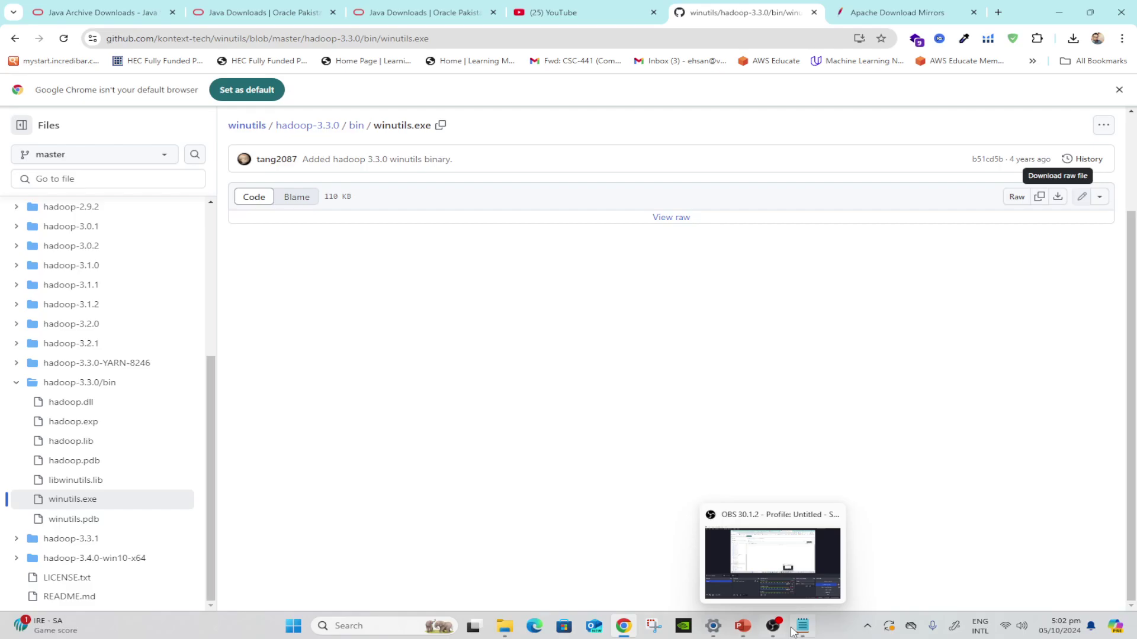
click(742, 625)
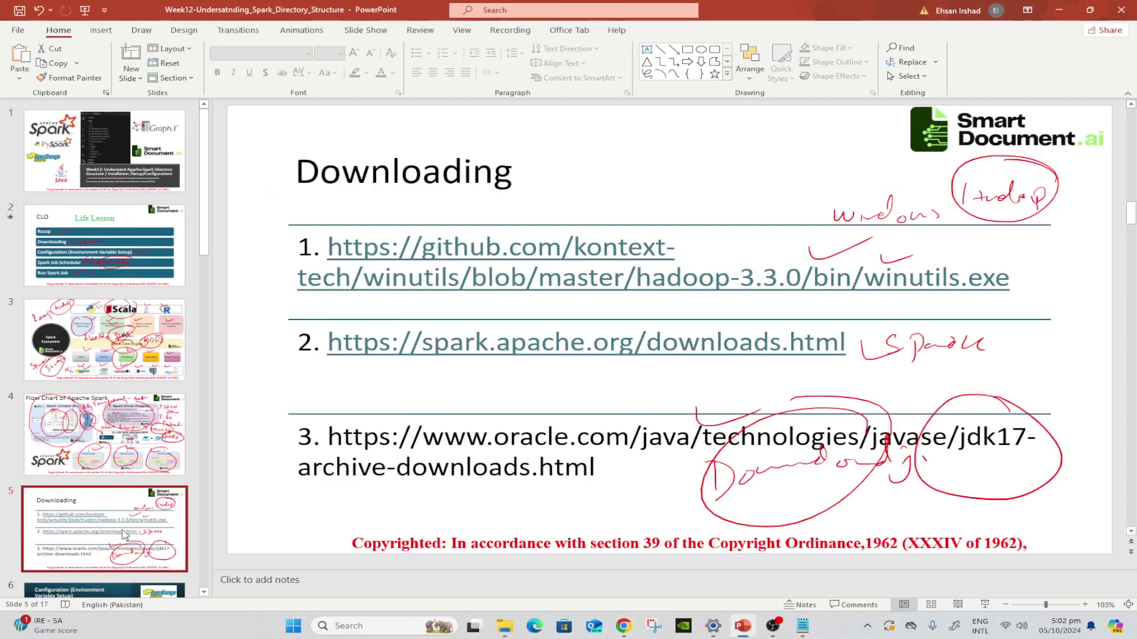
scroll(123, 480, down, 2)
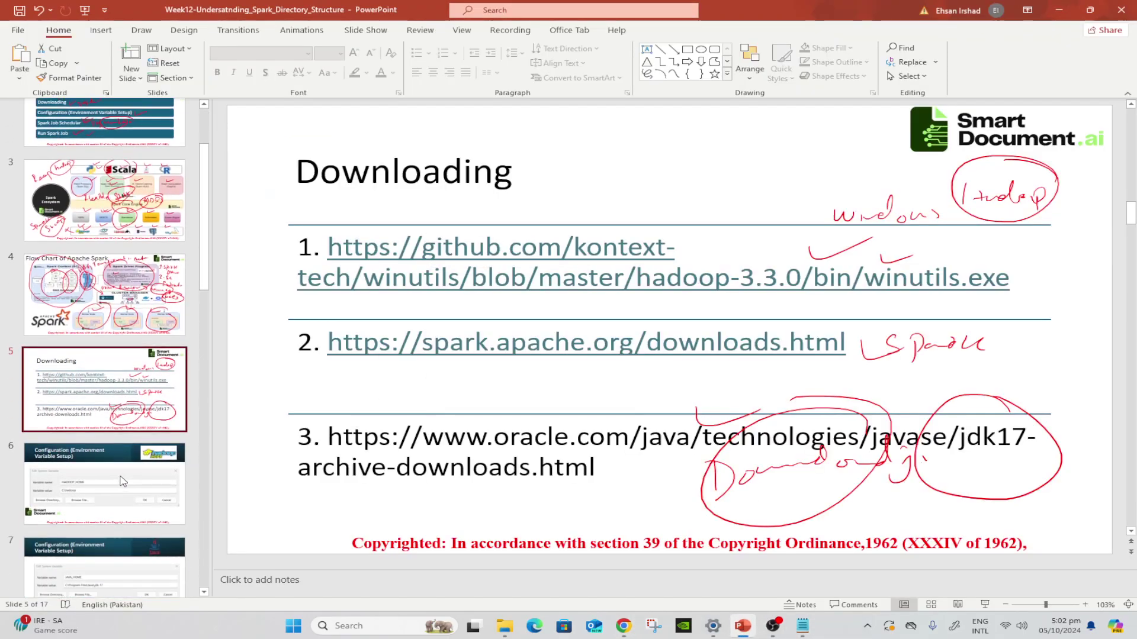
click(123, 481)
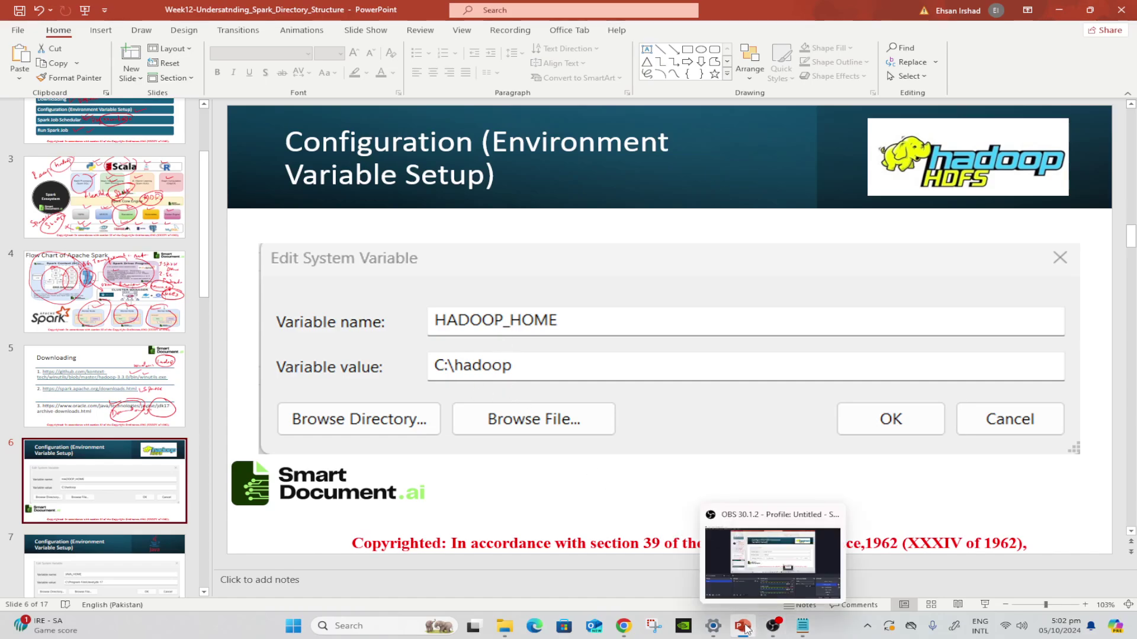
Open the Environment Variables dialog by way of this PC's properties and the advanced system settings
click(713, 628)
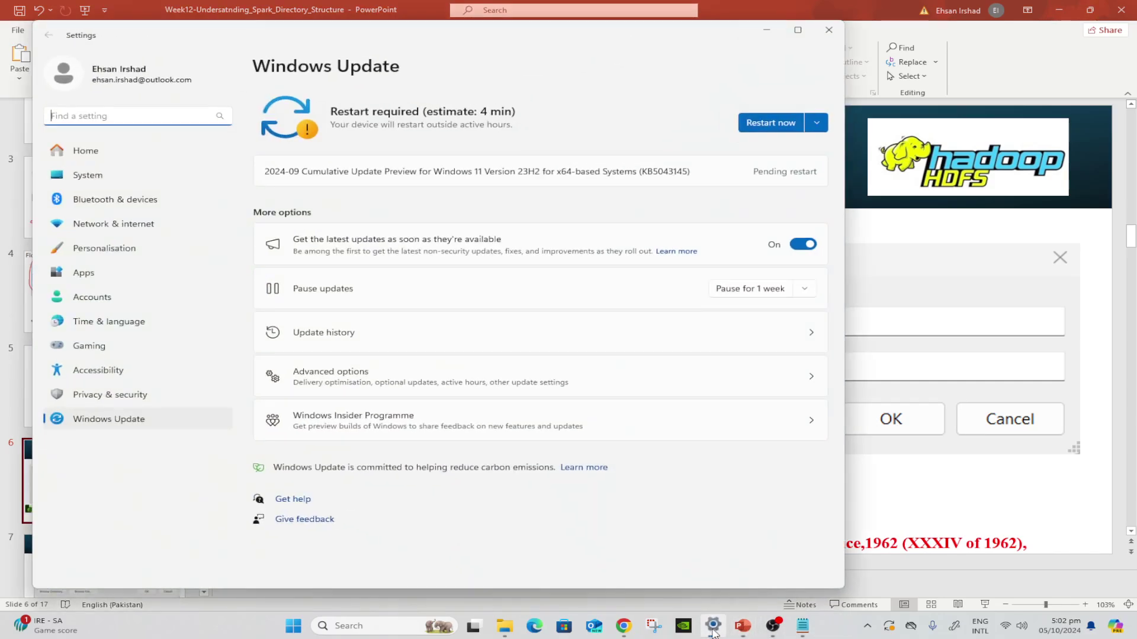
click(829, 30)
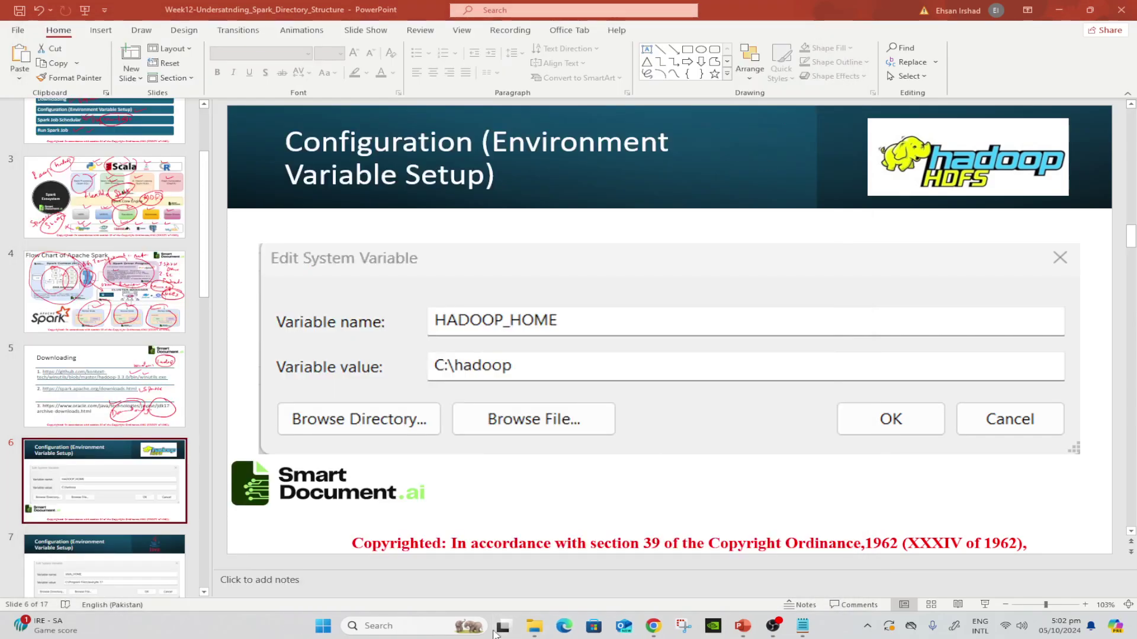
mouse_move(535, 626)
click(535, 626)
right_click(46, 382)
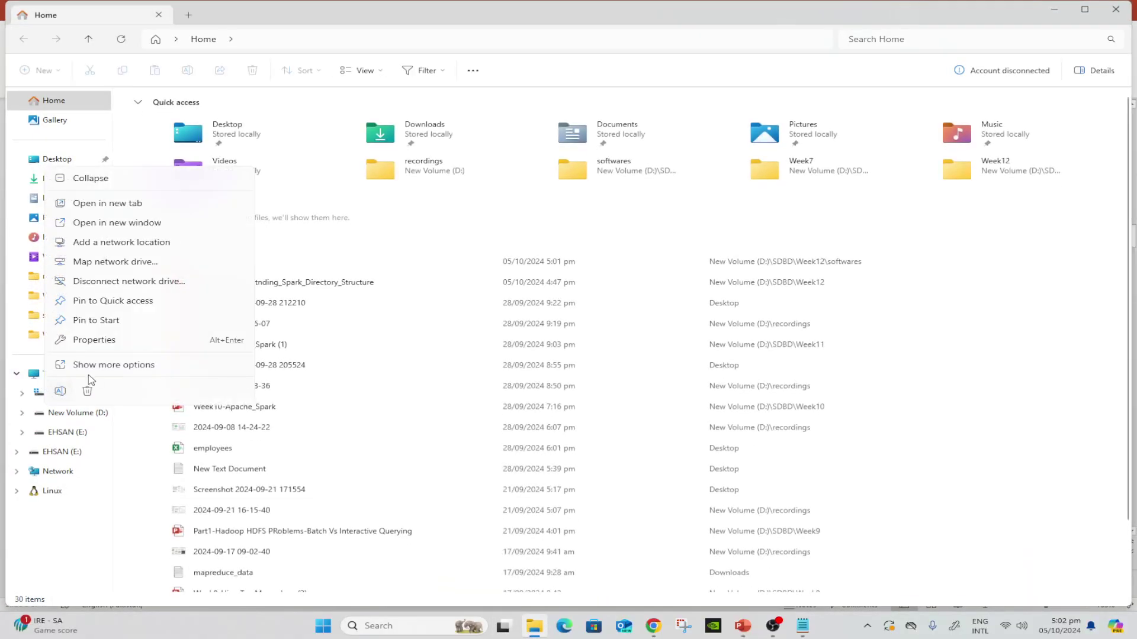
click(53, 437)
click(114, 549)
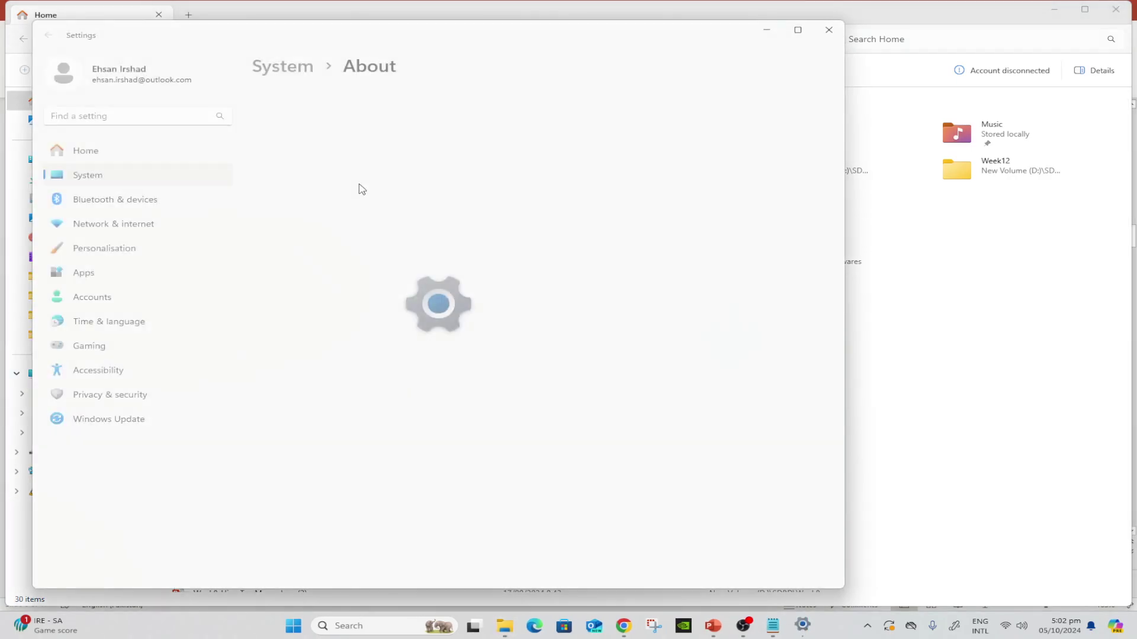
click(569, 309)
click(309, 318)
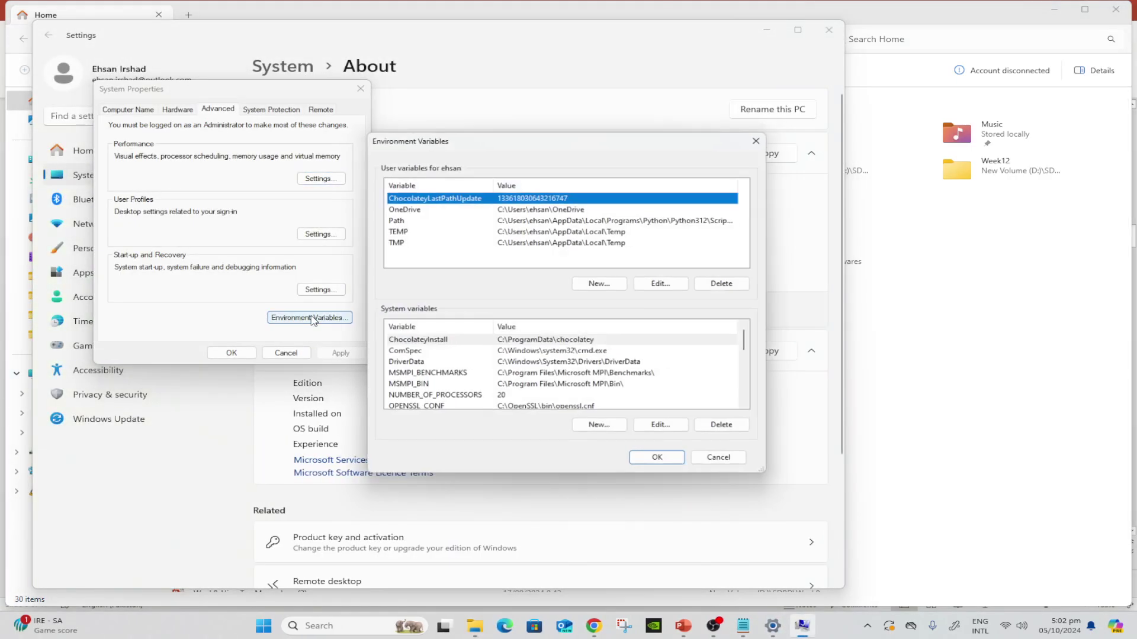
Look through the list of system variables for existing Hadoop, Java and Spark entries
scroll(517, 398, down, 5)
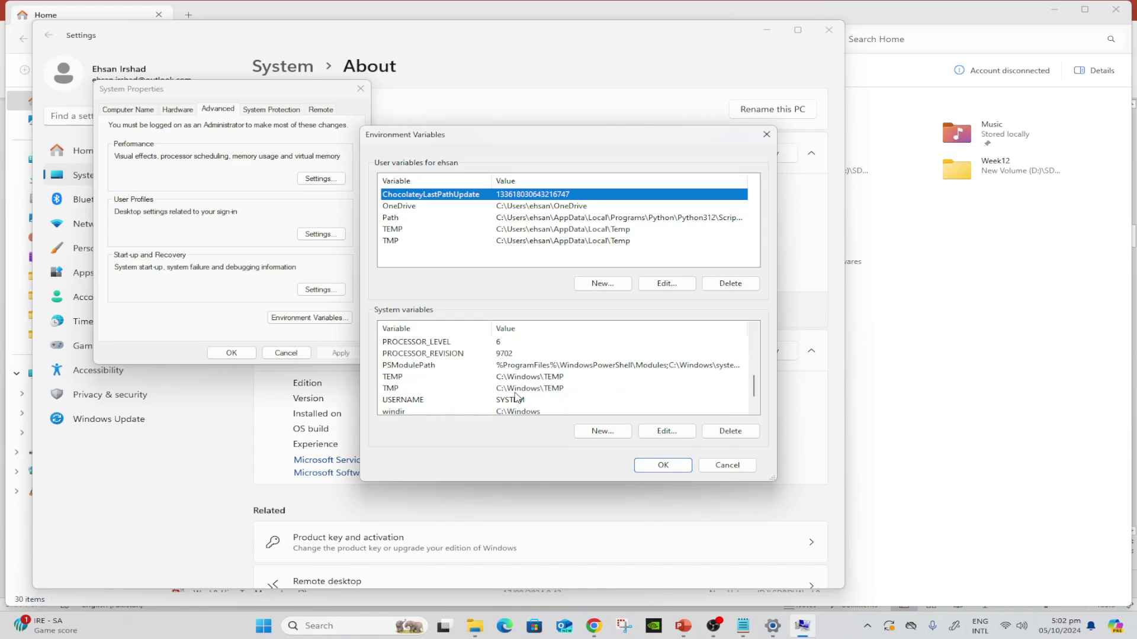
scroll(517, 398, up, 3)
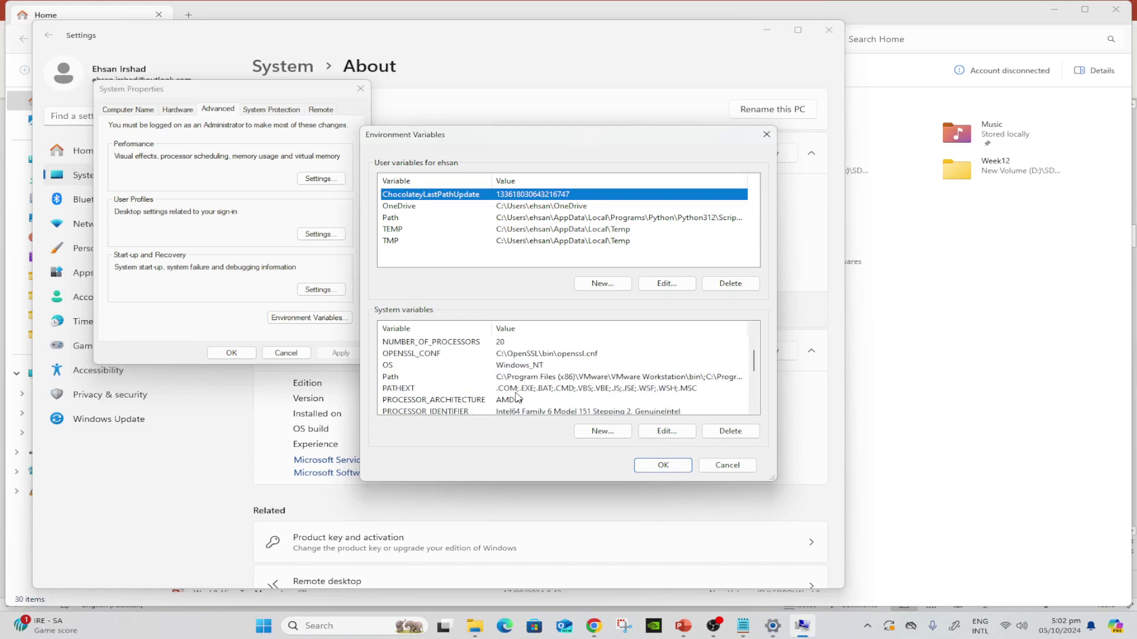
scroll(517, 398, down, 2)
scroll(517, 396, down, 1)
scroll(513, 393, up, 3)
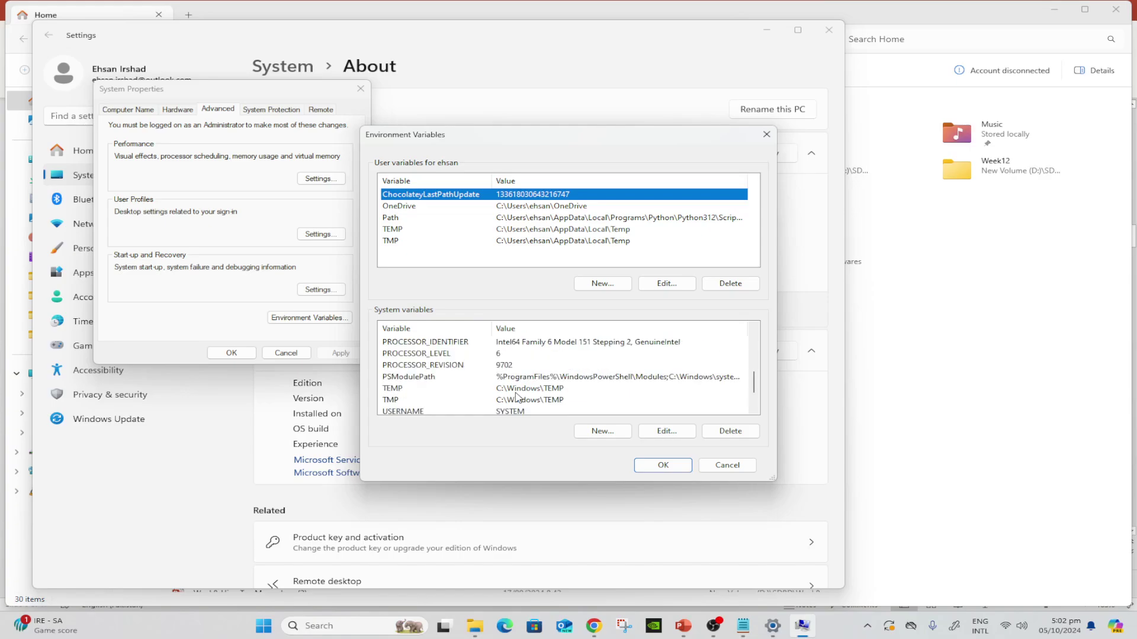
scroll(513, 392, up, 2)
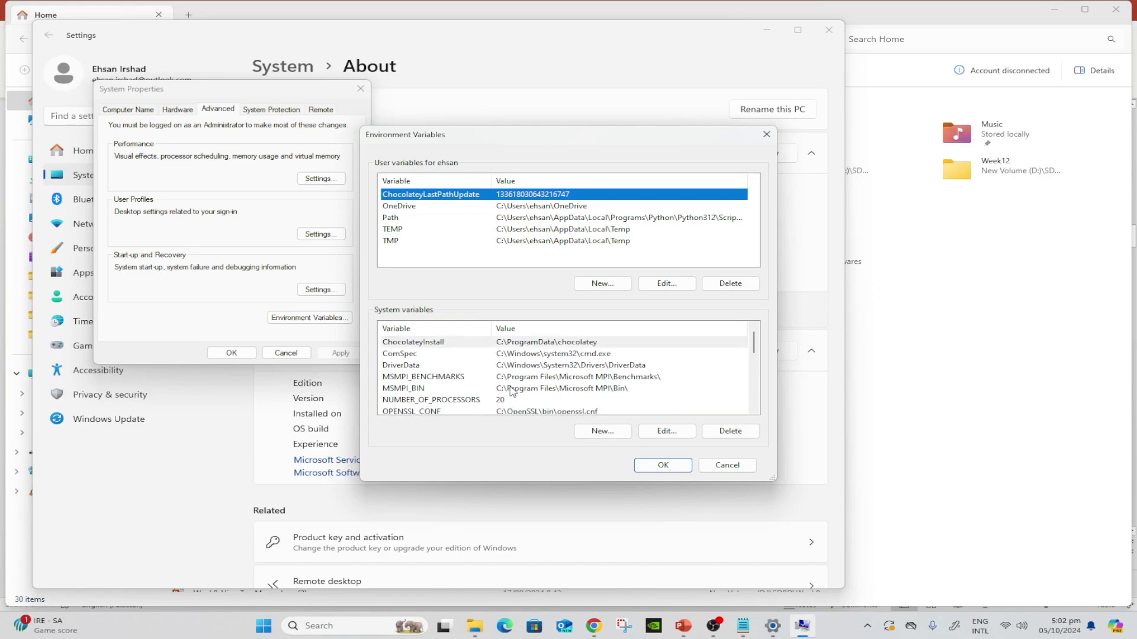
scroll(513, 391, down, 2)
scroll(511, 391, down, 3)
scroll(500, 378, up, 6)
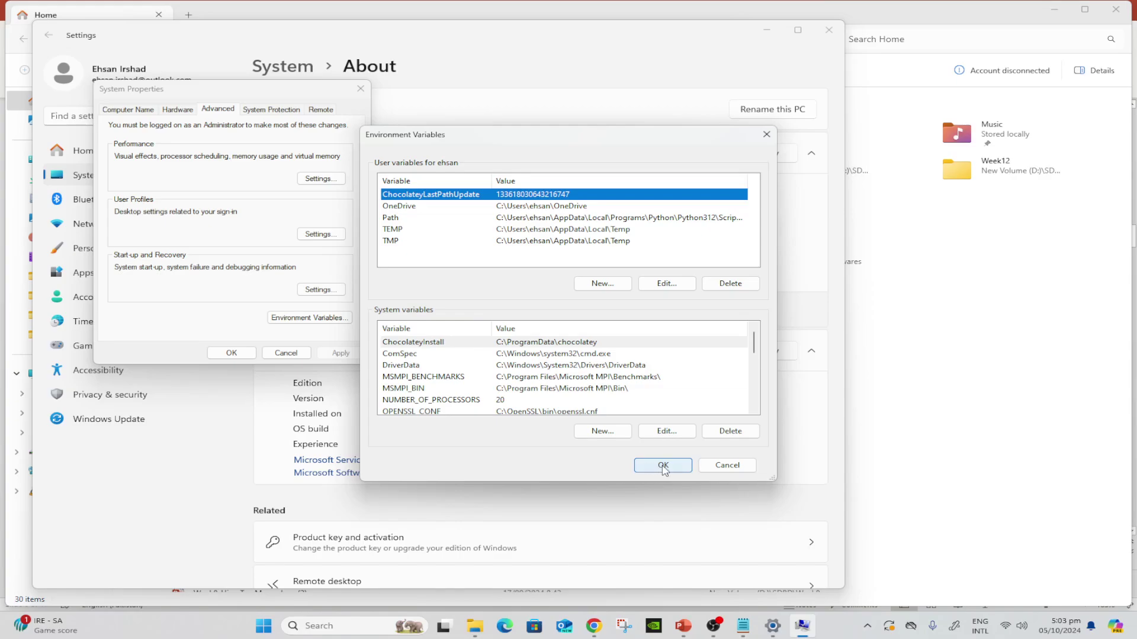
Start a new system variable named HADOOP_HOME and open the existing C:\hadoop\bin folder in File Explorer
click(619, 433)
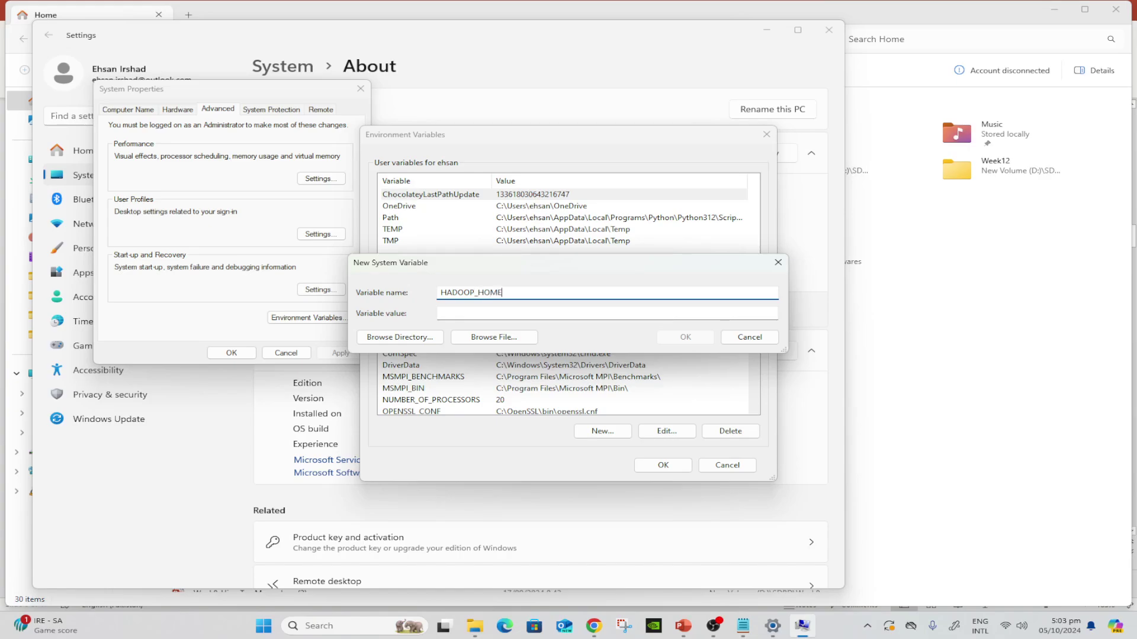
click(475, 625)
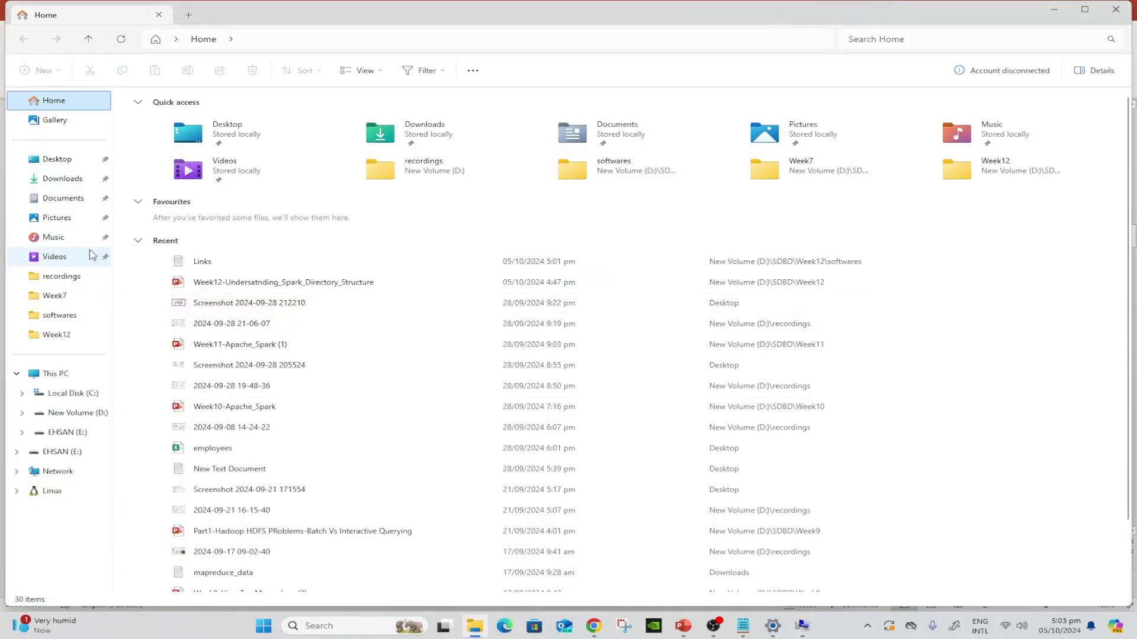
click(66, 393)
click(196, 415)
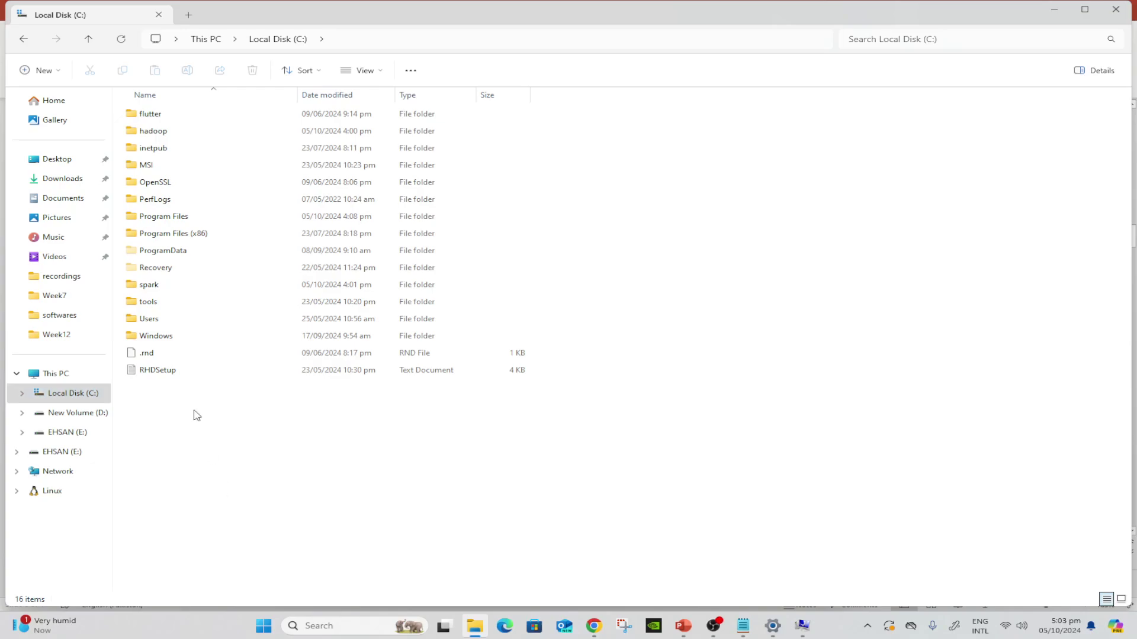
double_click(159, 137)
double_click(179, 118)
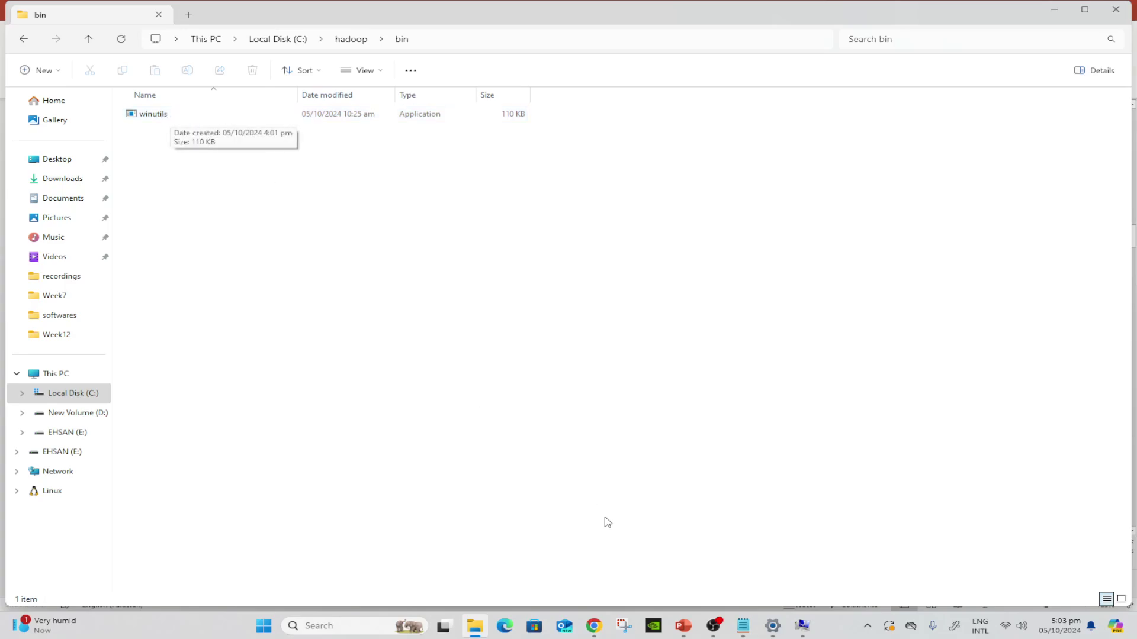
Show the winutils.exe page on GitHub in Chrome and return to the hadoop bin folder in File Explorer
click(593, 625)
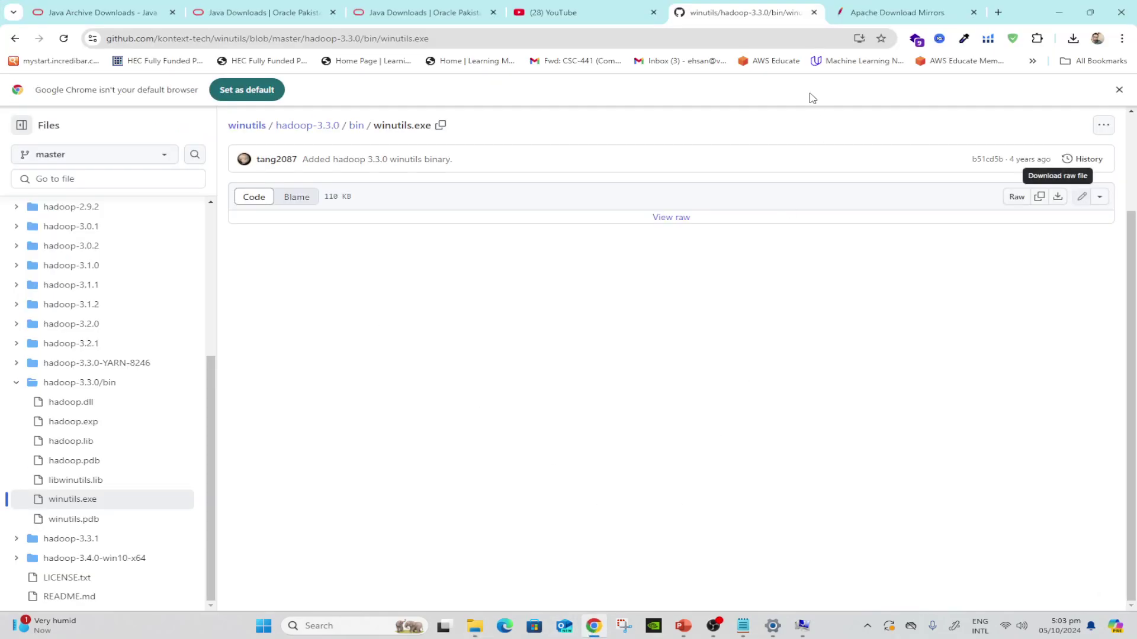
click(442, 626)
click(443, 626)
click(474, 628)
Permanently delete the winutils file from C:\hadoop\bin and the hadoop folder itself from Local Disk (C:)
click(249, 118)
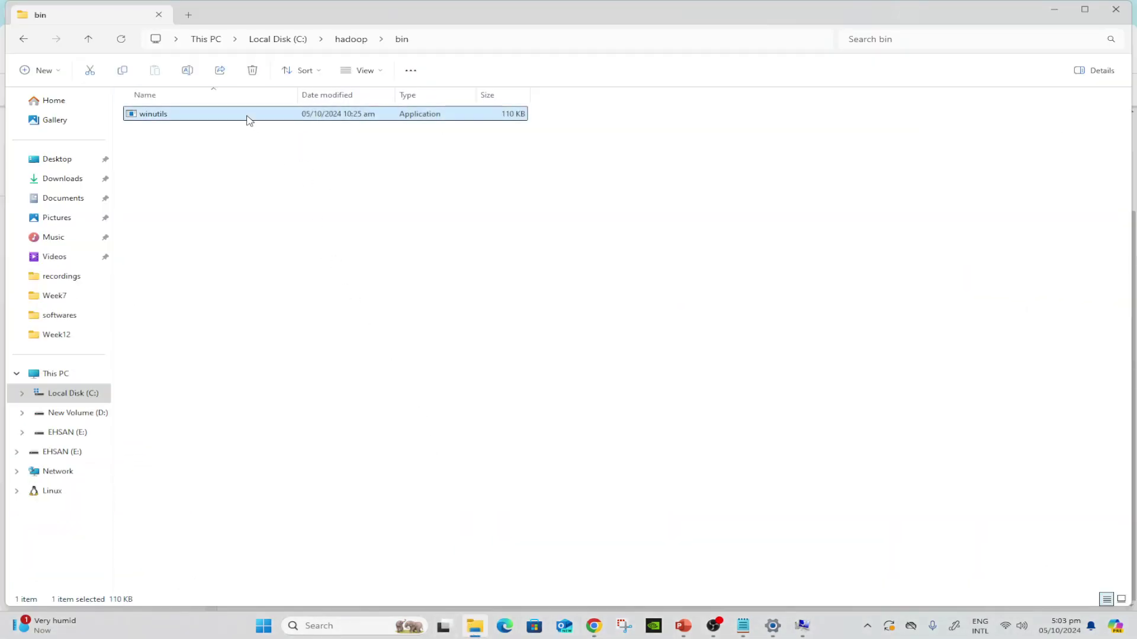
key(shift+Delete)
key(Return)
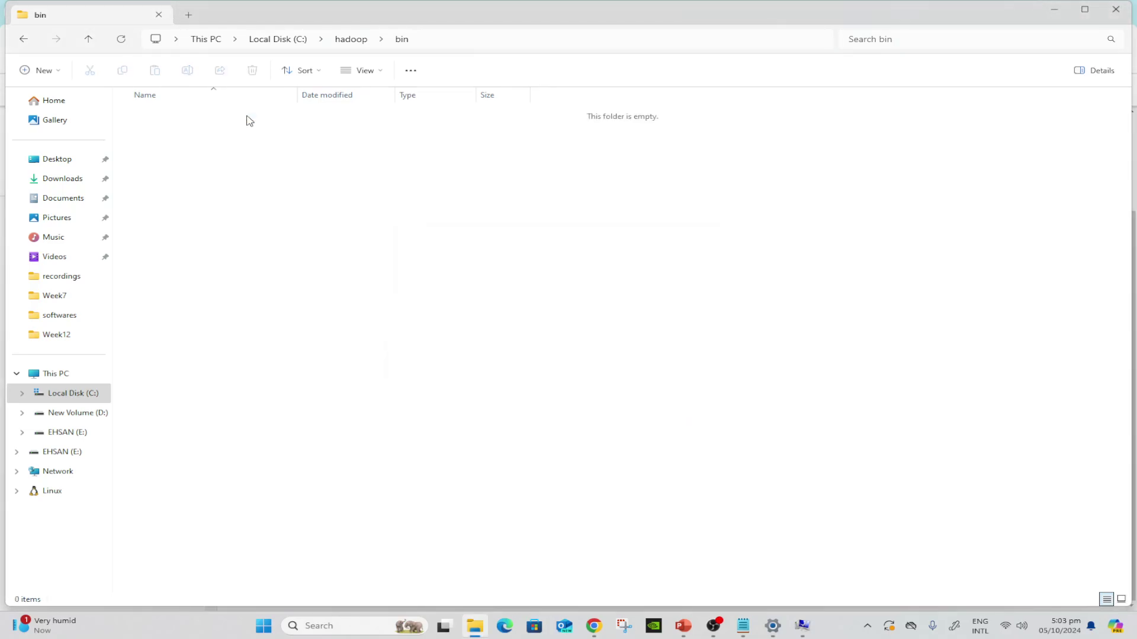
click(351, 39)
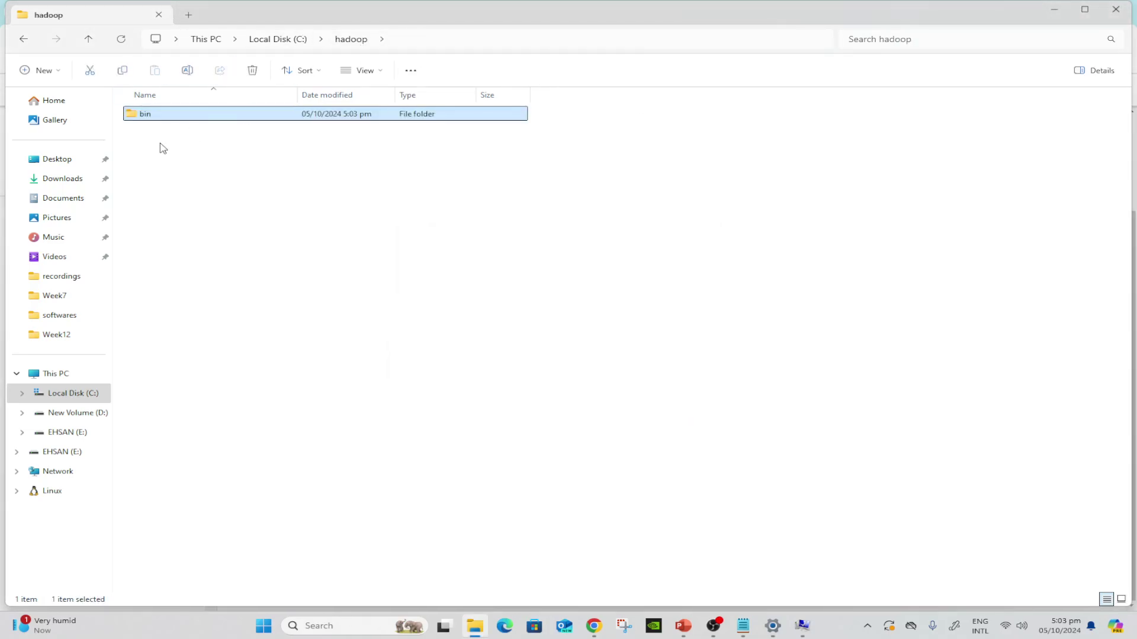
click(276, 39)
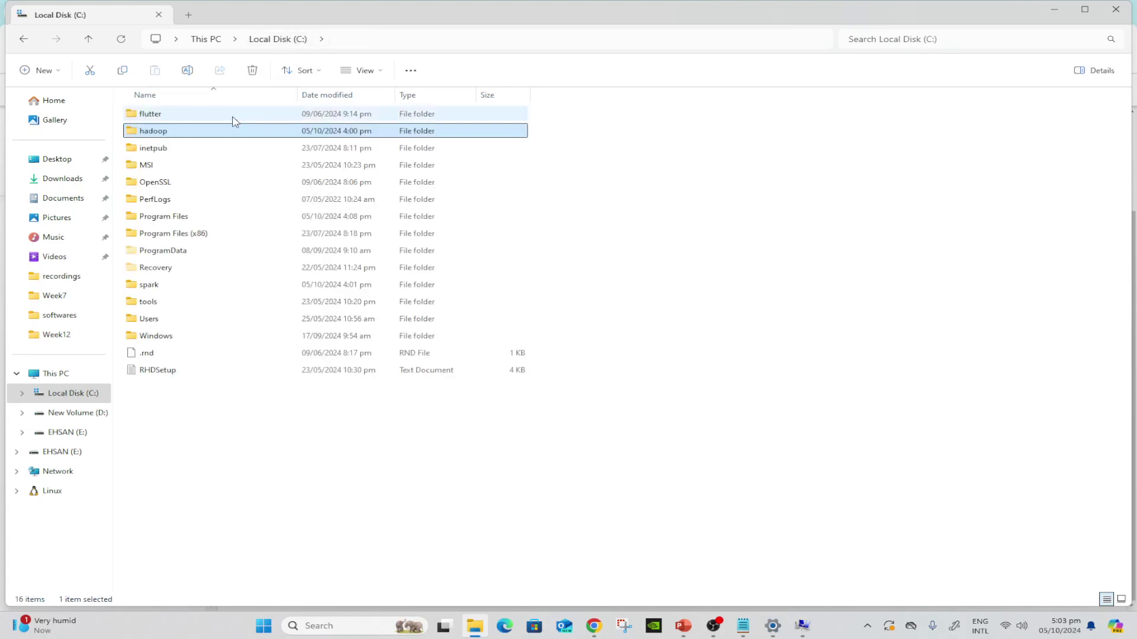
key(shift+Delete)
key(Return)
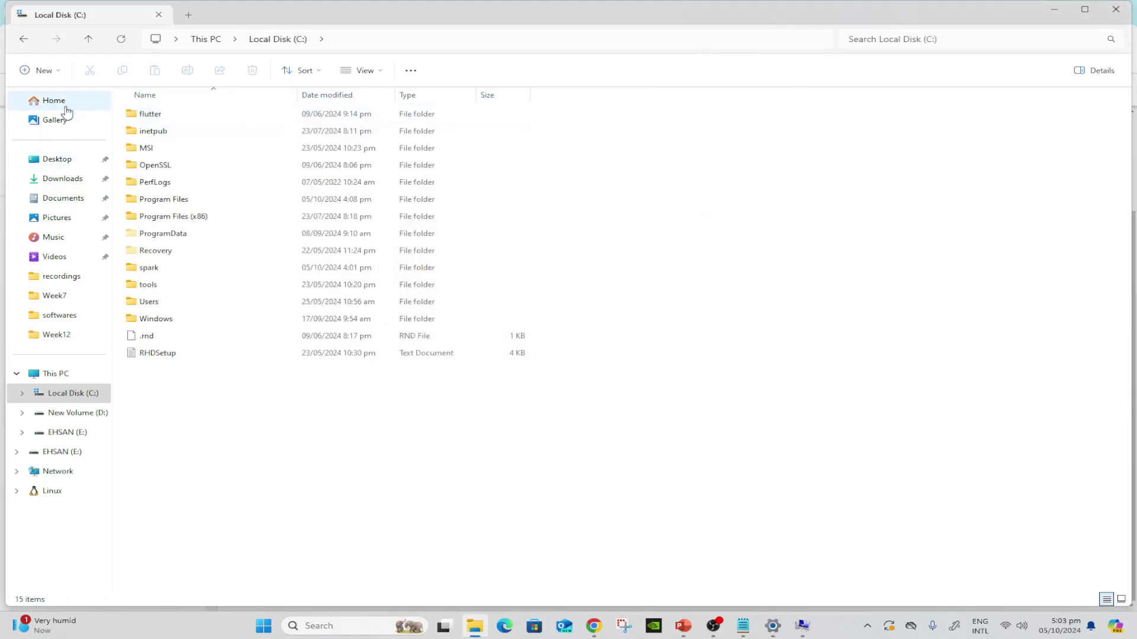
Create a new folder named hadoop on Local Disk (C:) with a subfolder named bin inside it
click(58, 70)
click(61, 102)
text(hadoop)
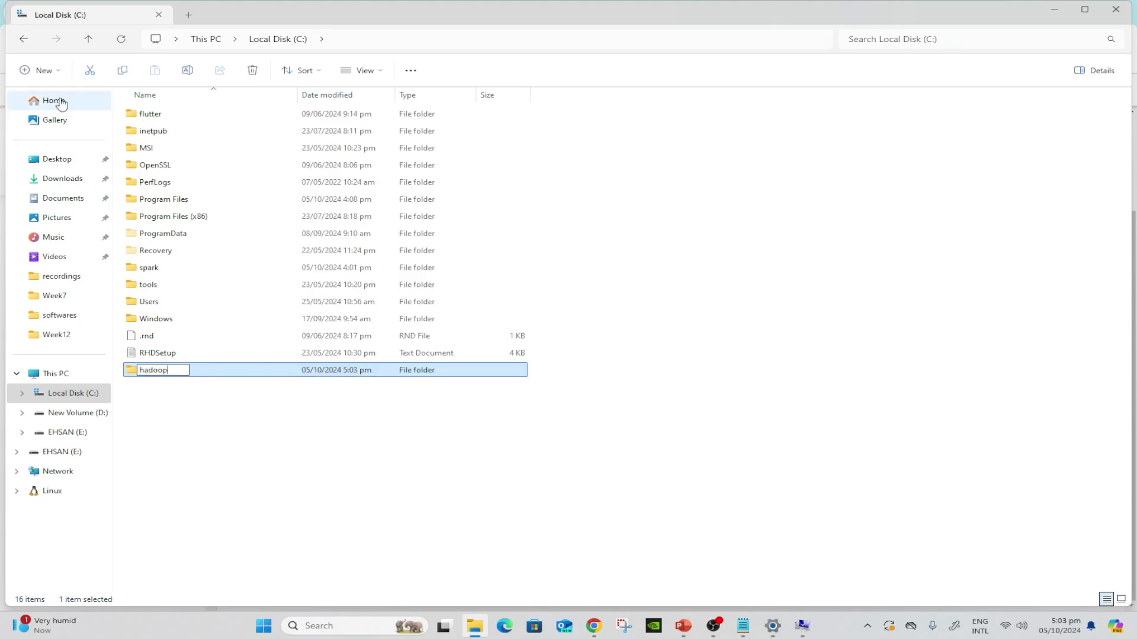
key(Return)
key(Return)
click(58, 72)
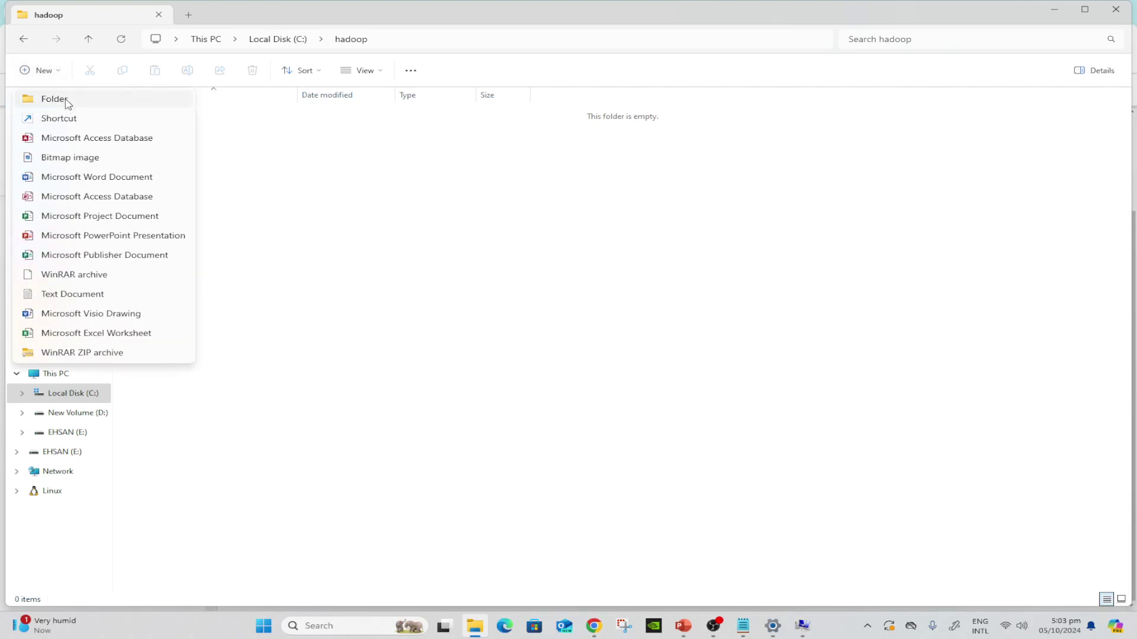
click(63, 98)
text(bin)
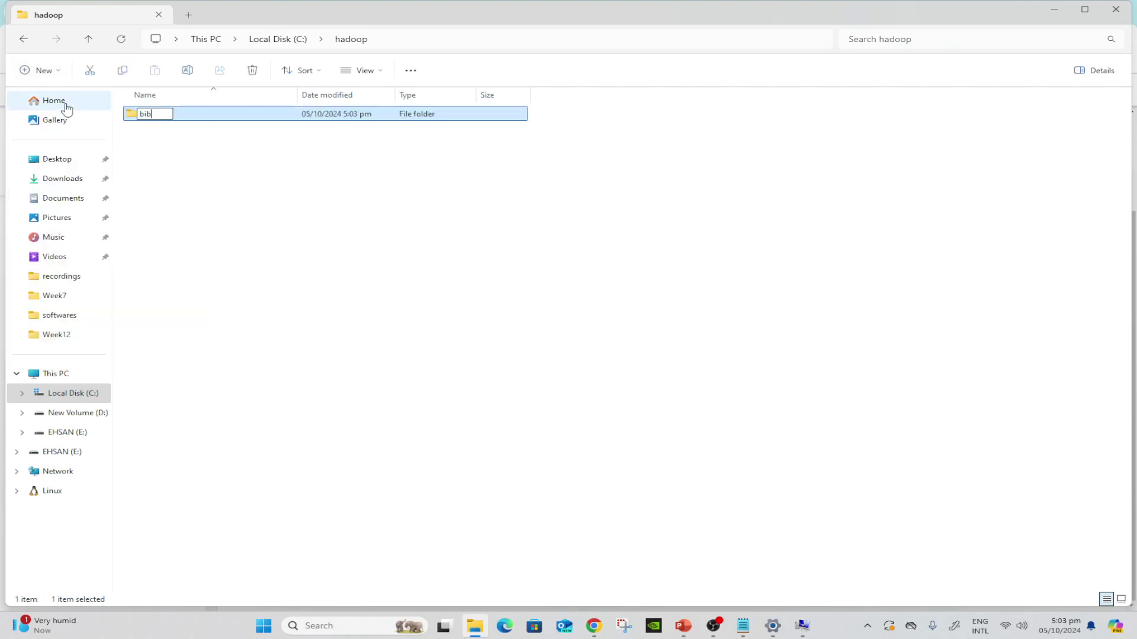
key(Return)
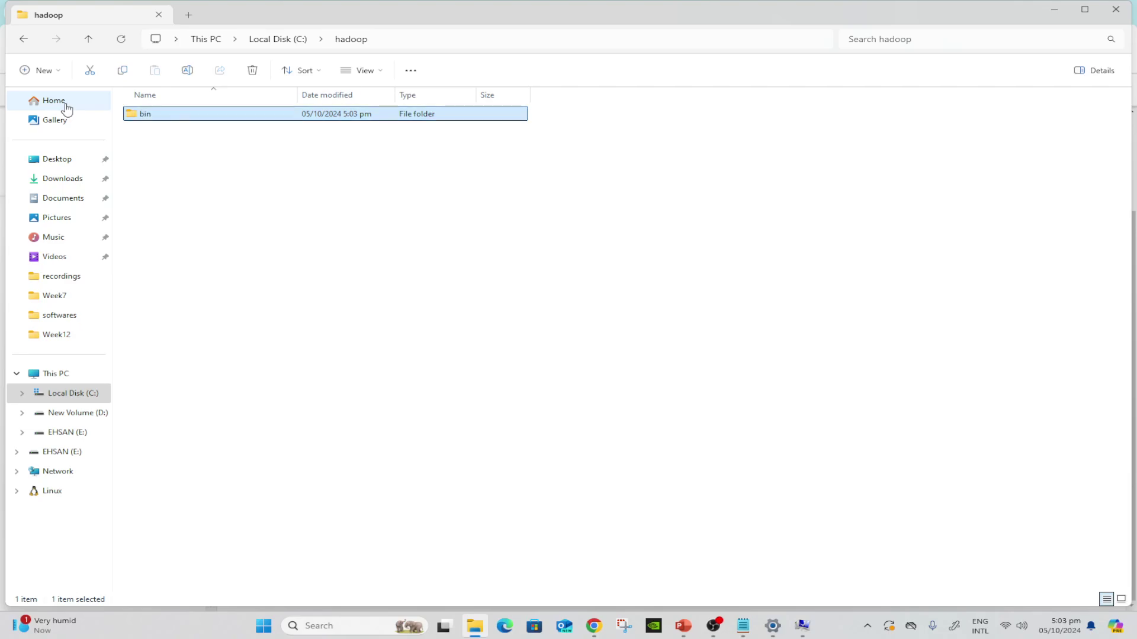
Copy the winutils application from the Week12 softwares folder into C:\hadoop\bin
click(83, 319)
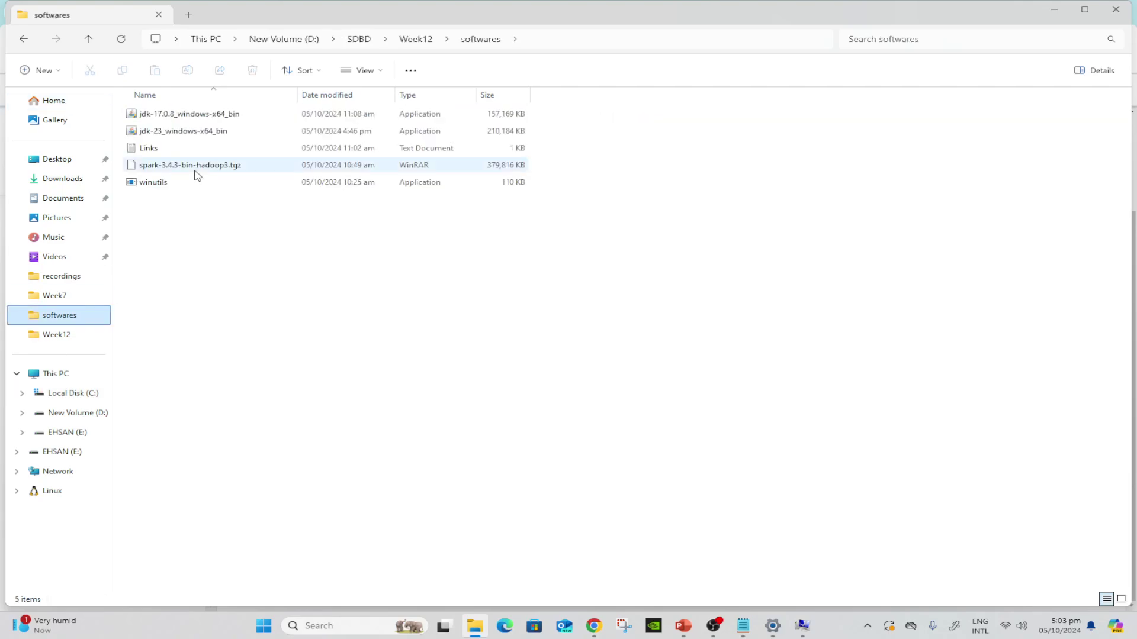
click(181, 183)
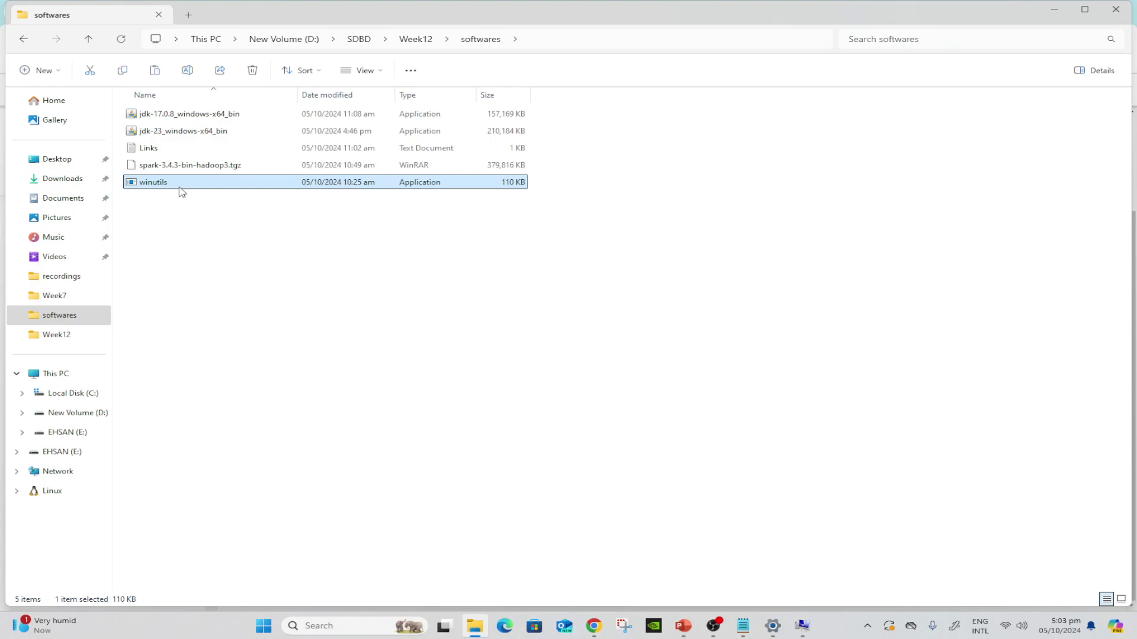
click(60, 395)
double_click(204, 133)
double_click(206, 115)
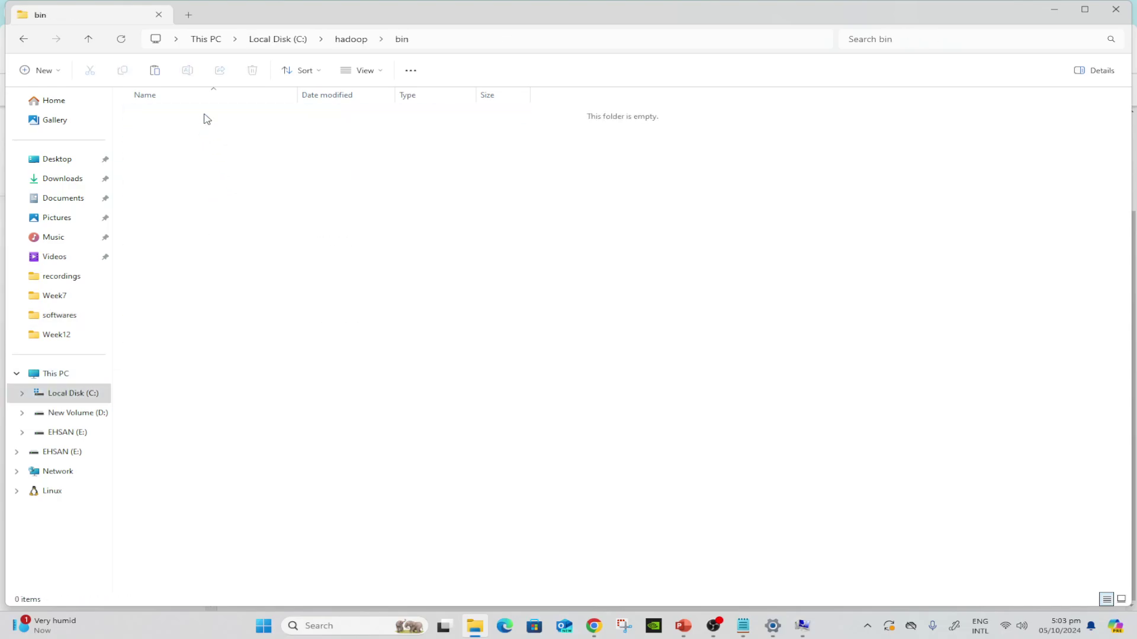
key(ctrl+v)
click(408, 327)
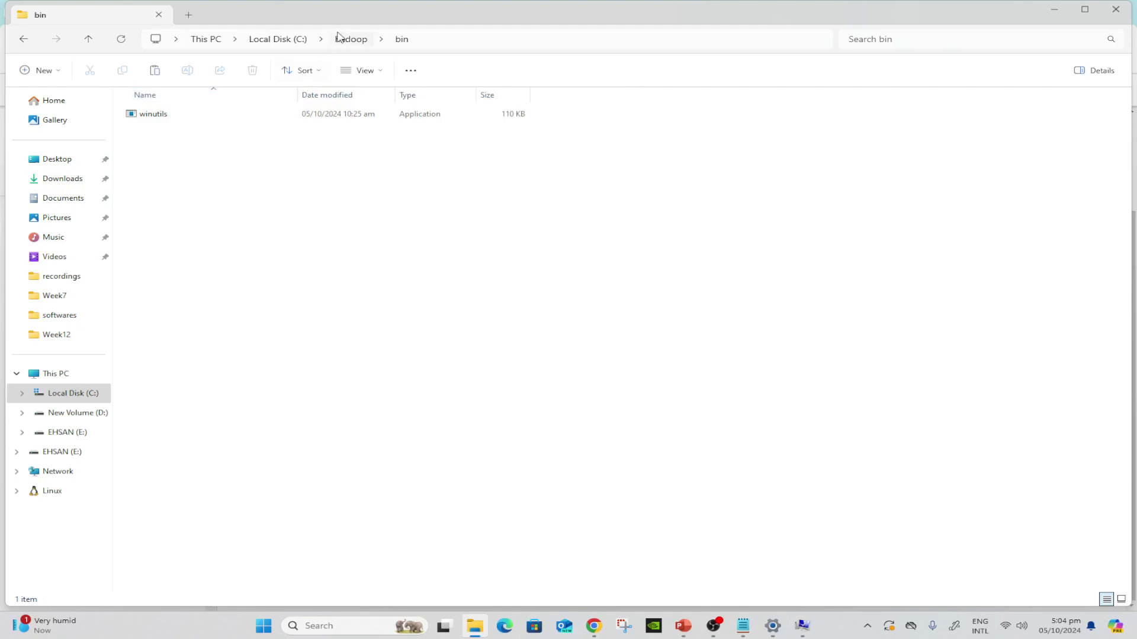
Copy the hadoop folder's path, set it as the HADOOP_HOME value C:\hadoop, and save the system variable
click(351, 39)
click(406, 37)
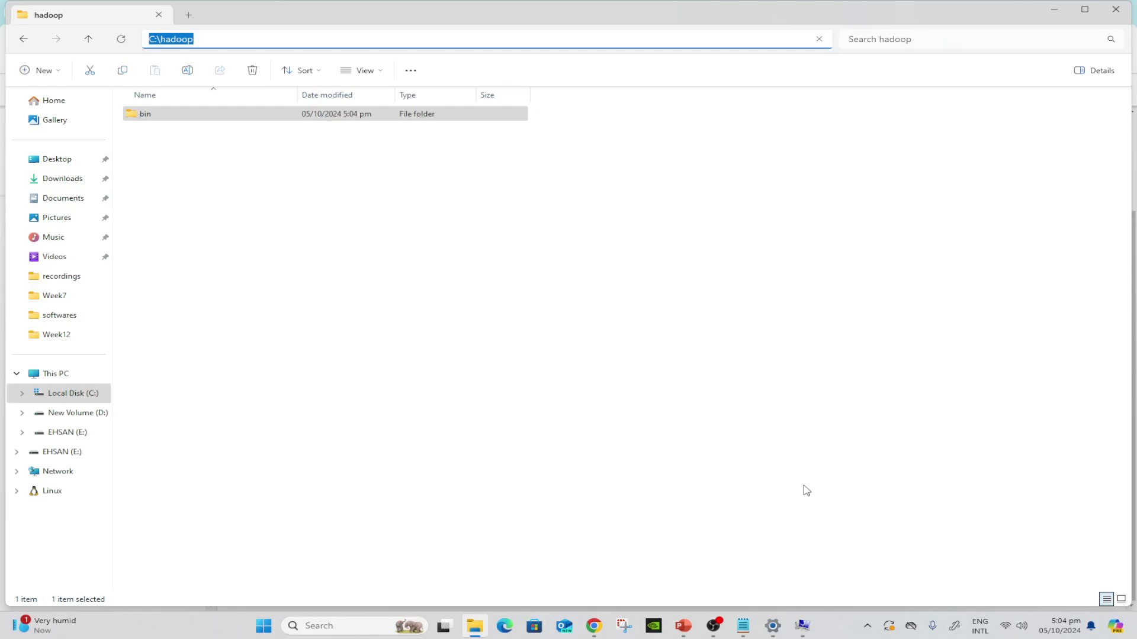
key(Escape)
click(248, 189)
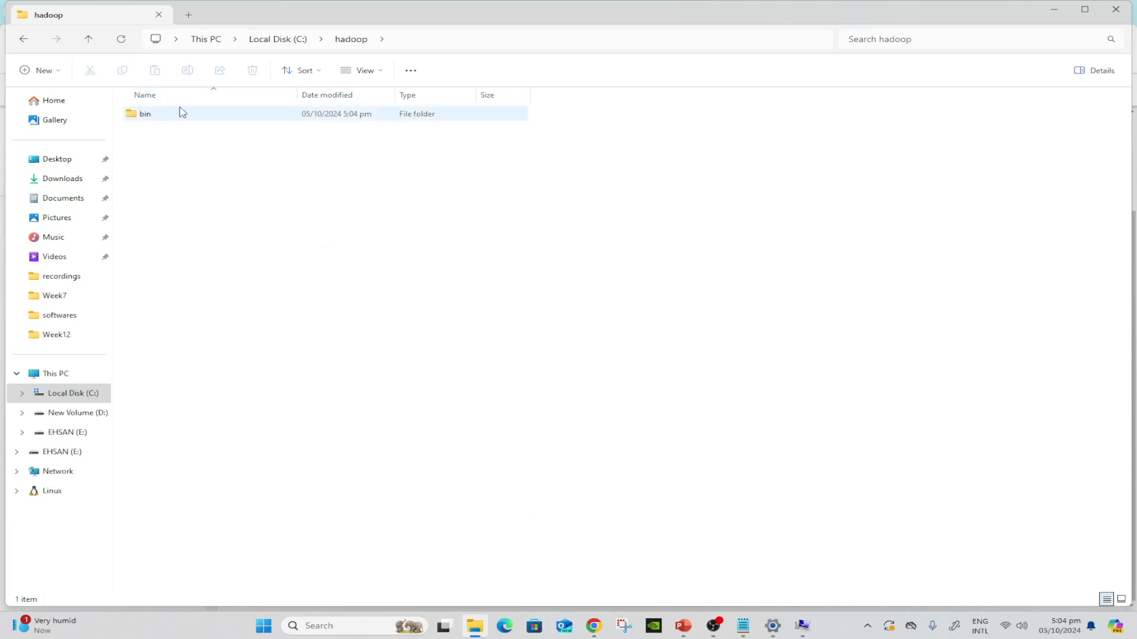
click(404, 45)
key(ctrl+c)
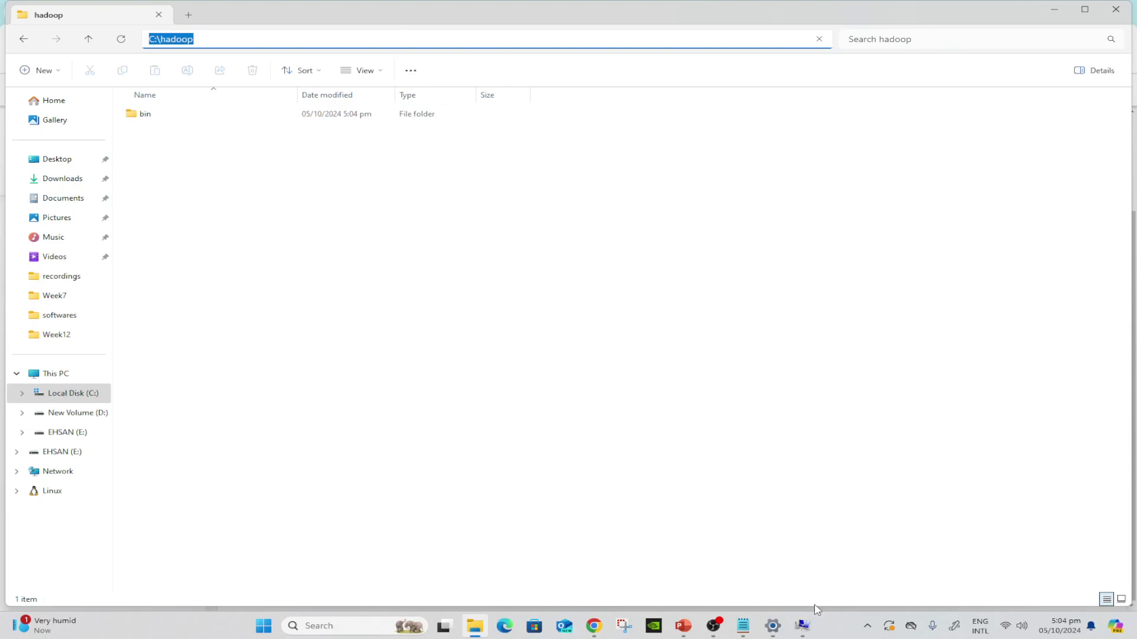
click(802, 625)
click(511, 311)
key(ctrl+v)
click(681, 336)
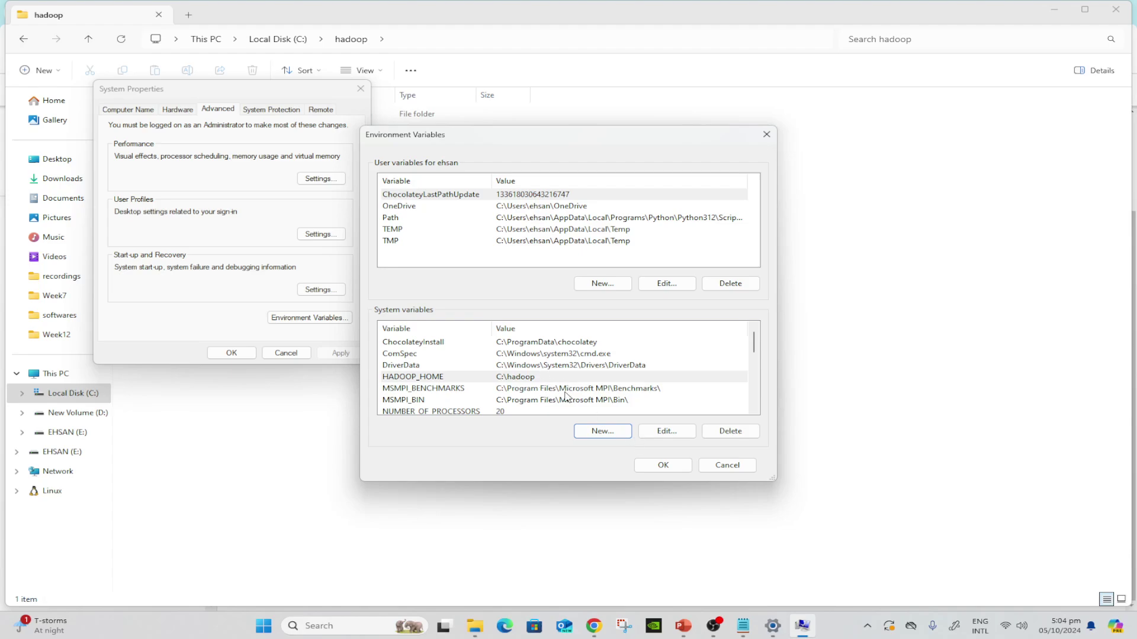
Start a new system variable named SPARK_HOME and permanently delete the existing spark folder from Local Disk (C:)
click(601, 431)
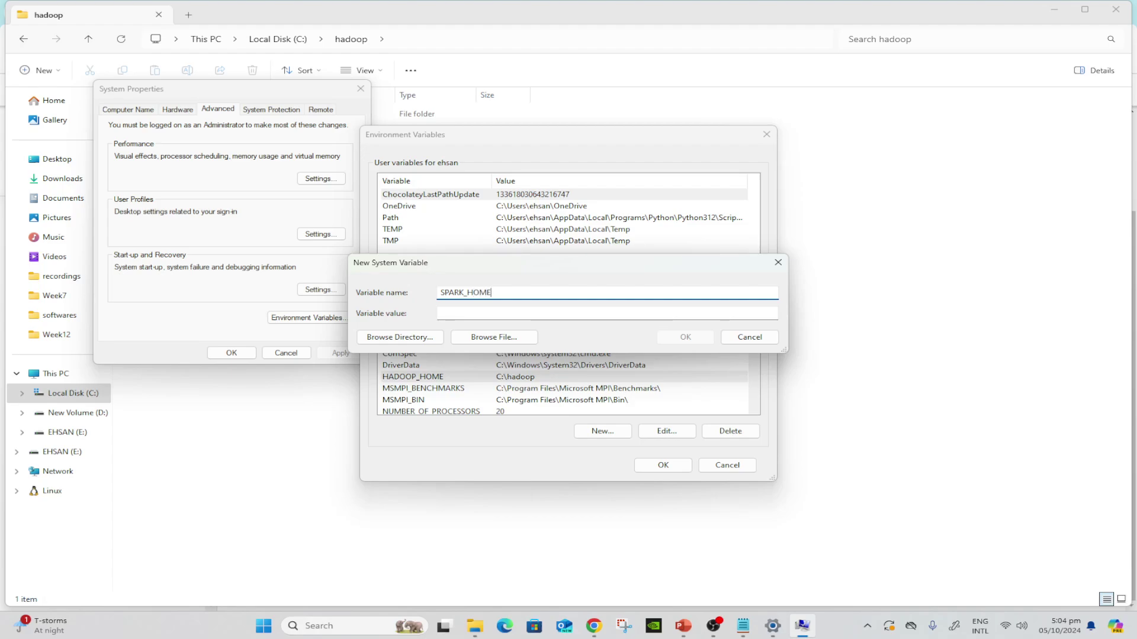
click(475, 626)
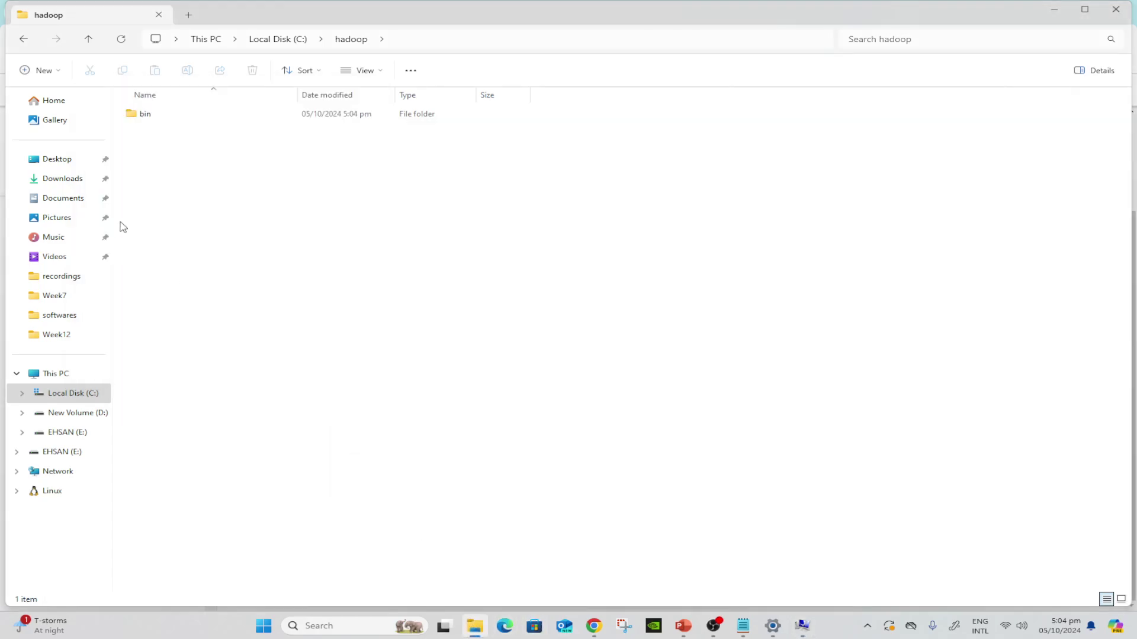
click(295, 39)
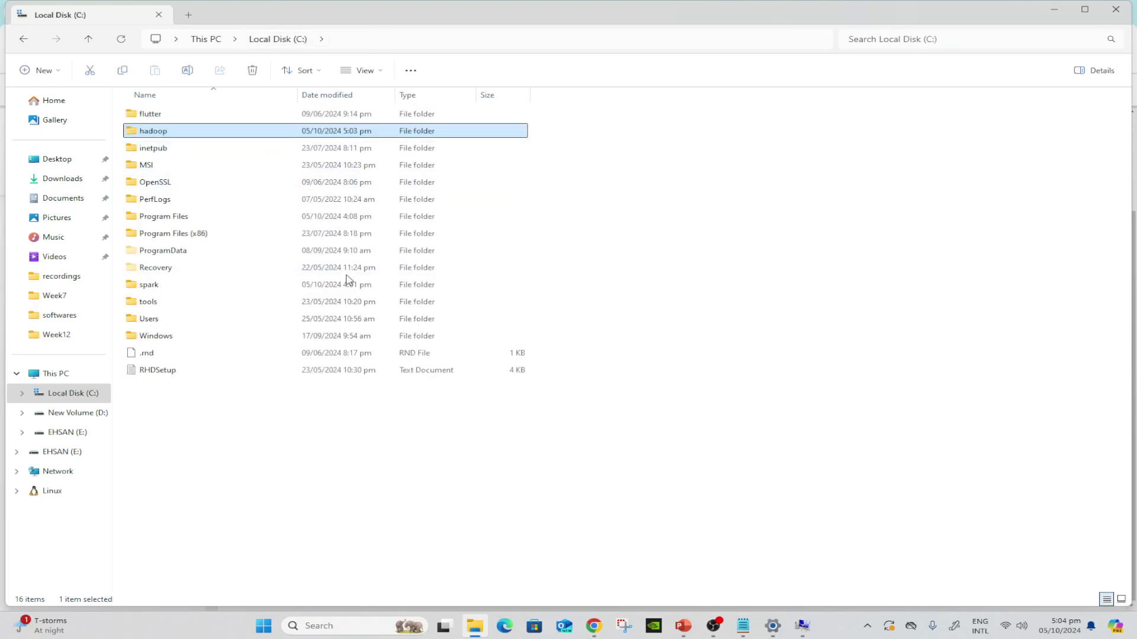
click(309, 454)
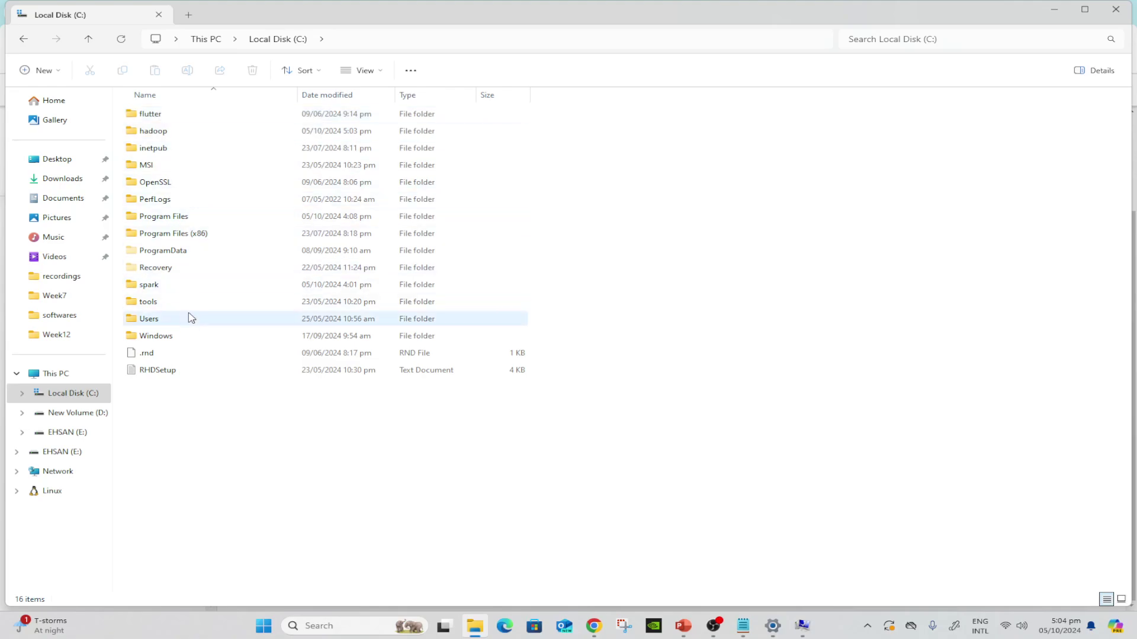
click(177, 290)
double_click(178, 291)
click(276, 40)
key(shift+Delete)
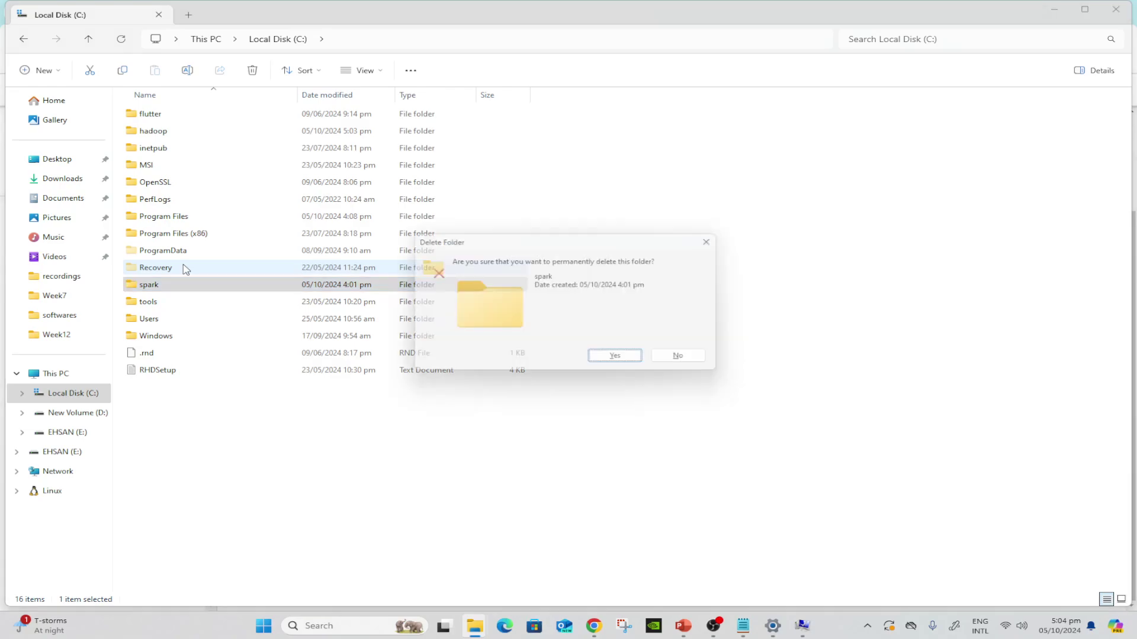
key(Return)
Create a new folder named spark on Local Disk (C:)
click(45, 72)
click(53, 98)
text(spark)
key(Return)
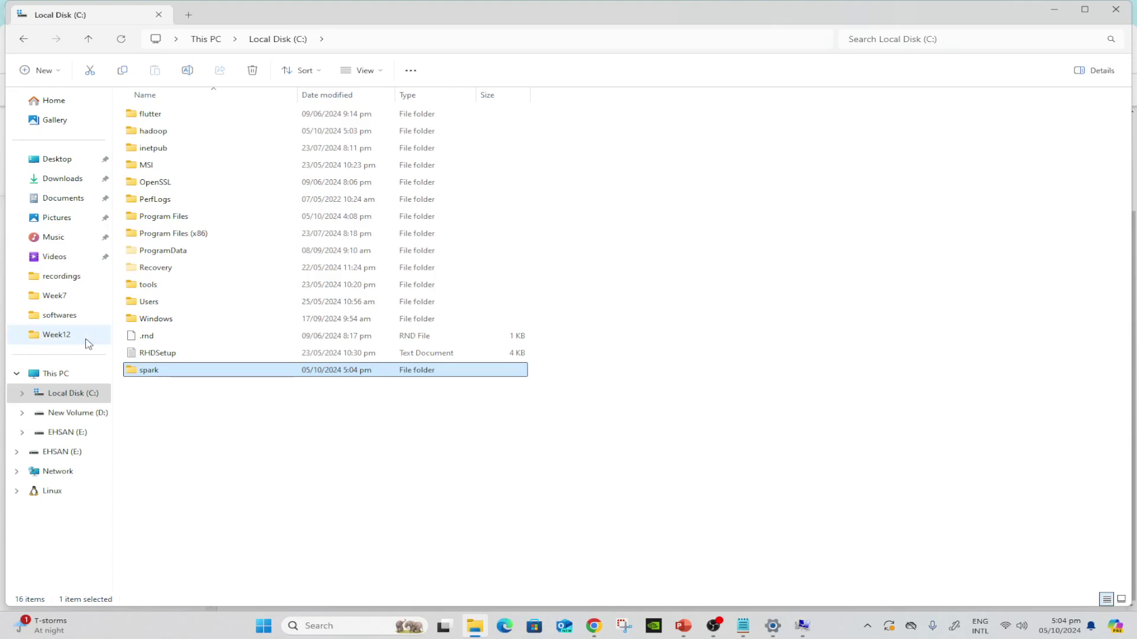
Copy the new spark folder's path, set it as the SPARK_HOME value C:\spark, and save the system variable
double_click(195, 376)
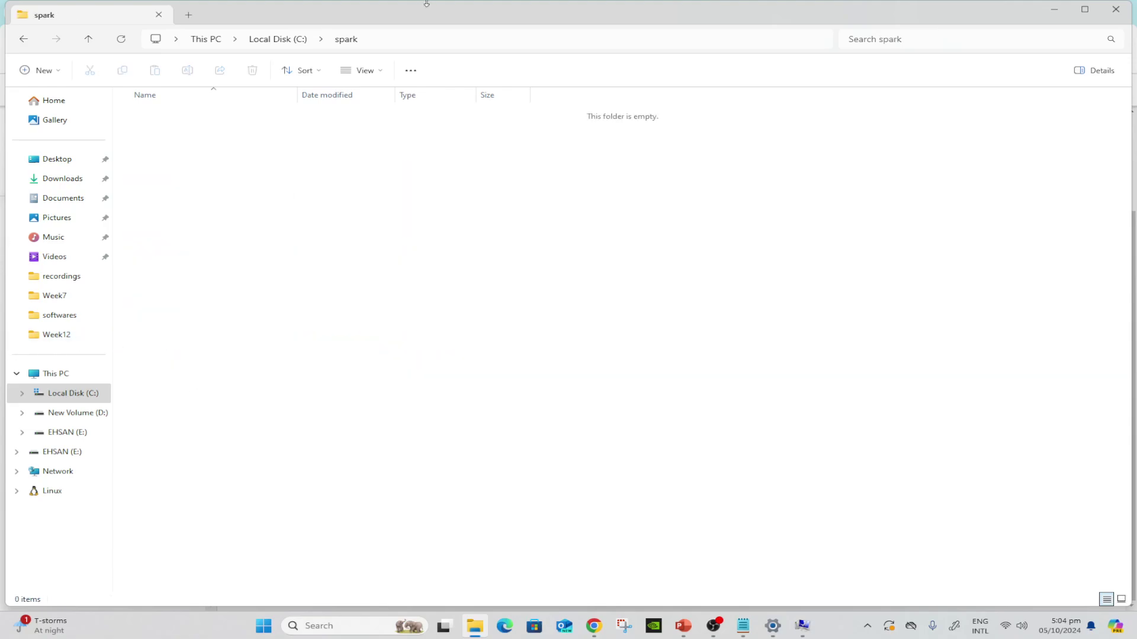
click(441, 39)
key(ctrl+c)
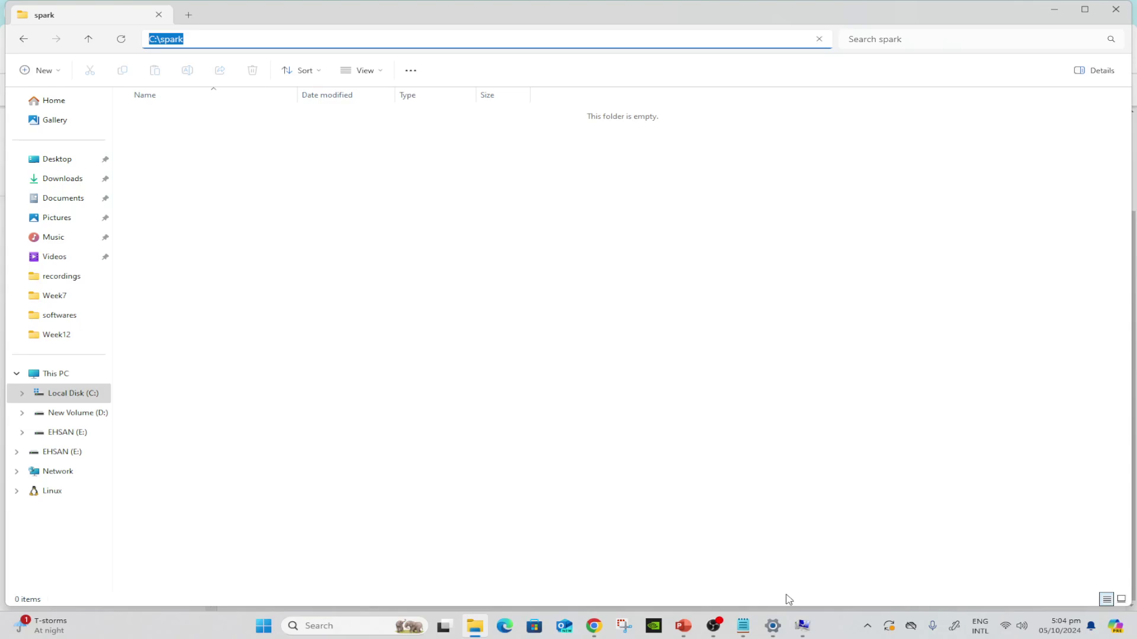
click(802, 626)
click(486, 314)
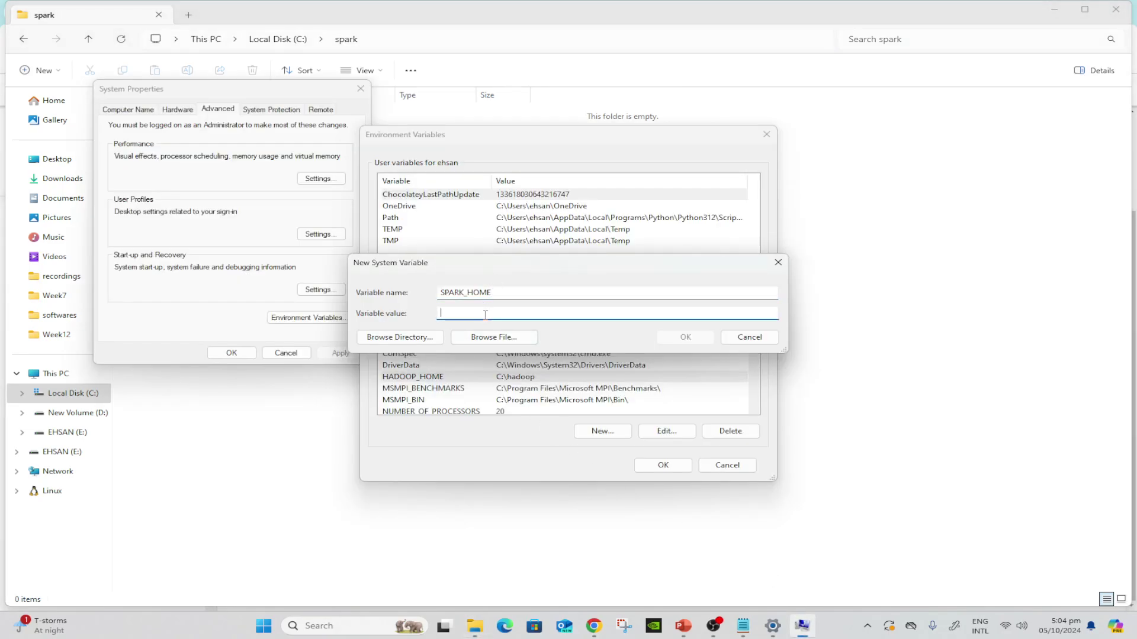
key(ctrl+v)
click(686, 337)
scroll(514, 375, down, 2)
scroll(518, 382, up, 2)
Open the softwares folder in File Explorer, locate the spark-3.4.3-bin-hadoop3.tgz archive, and view its Apache download page in Chrome
click(474, 626)
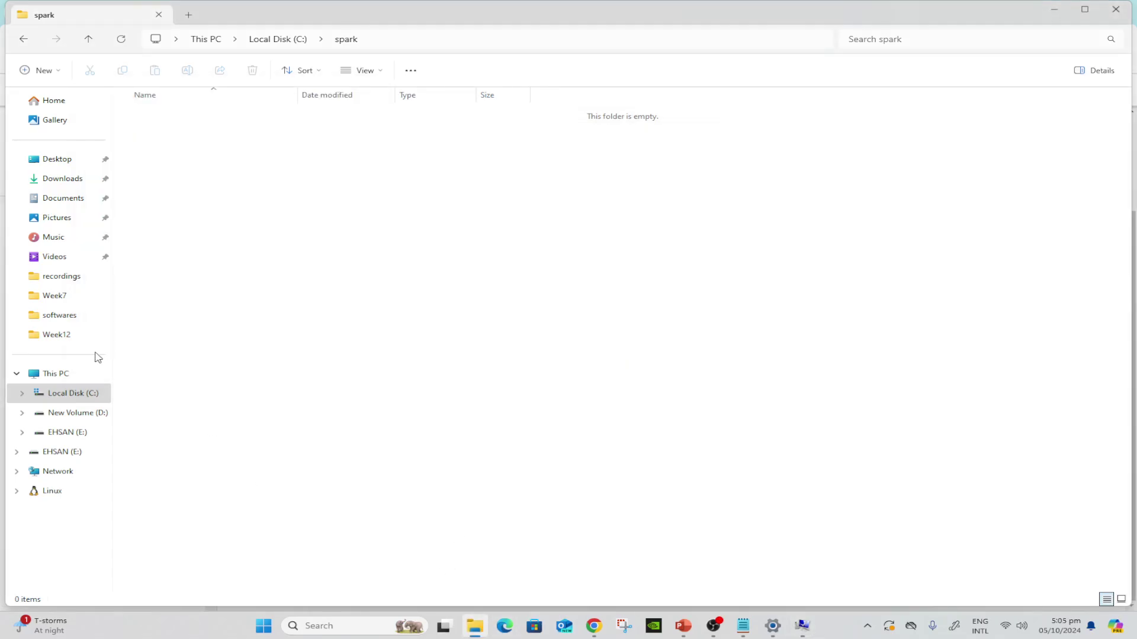
click(83, 316)
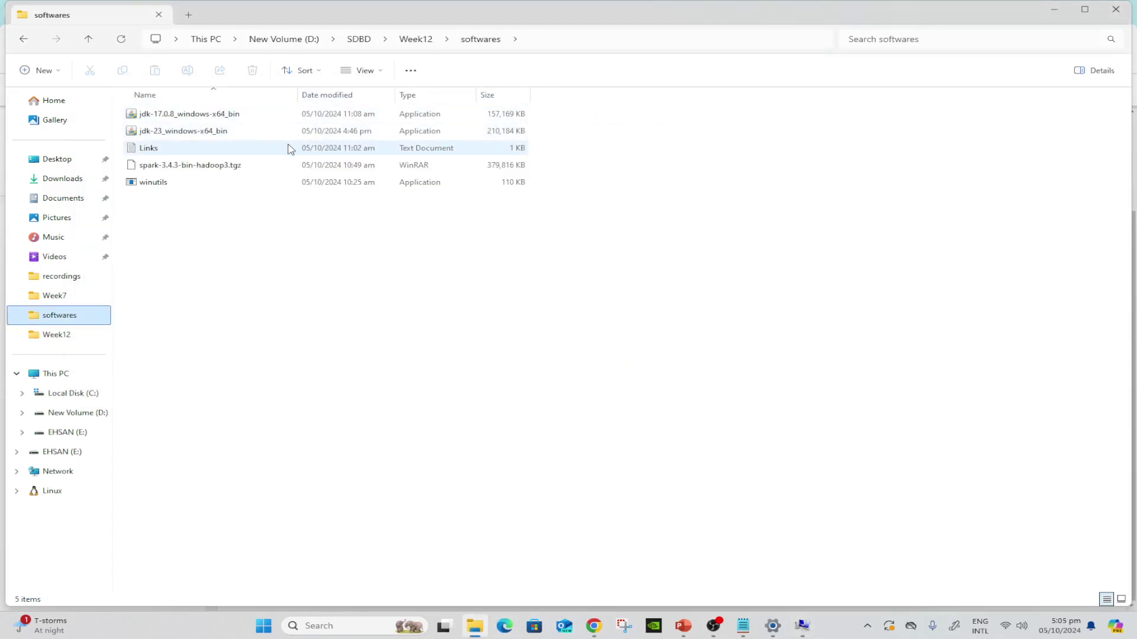
click(222, 169)
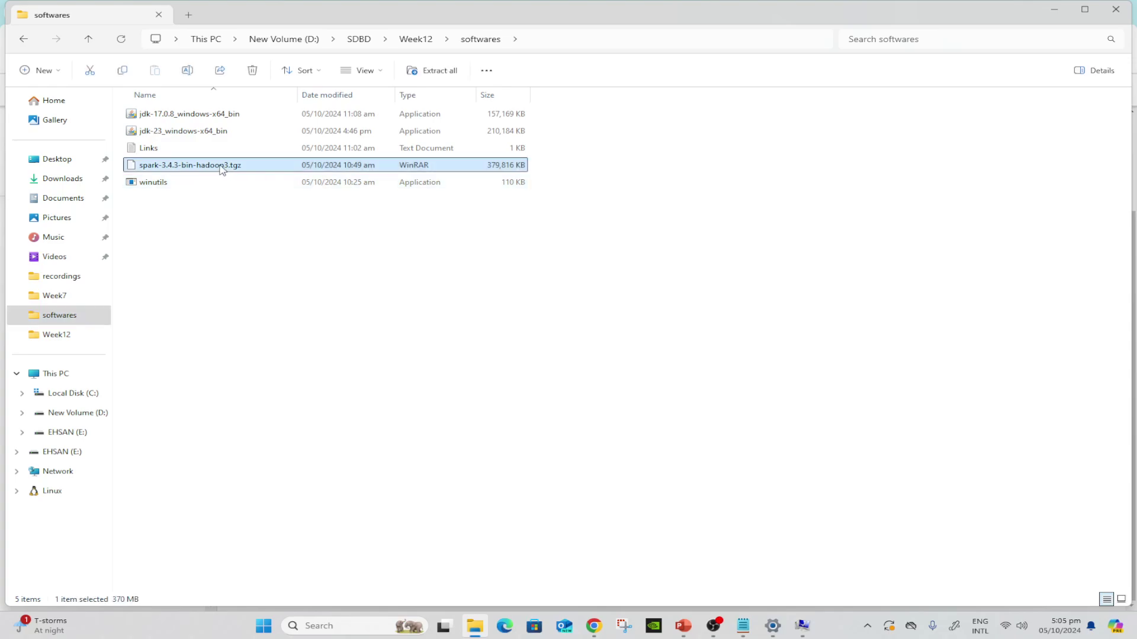
click(594, 625)
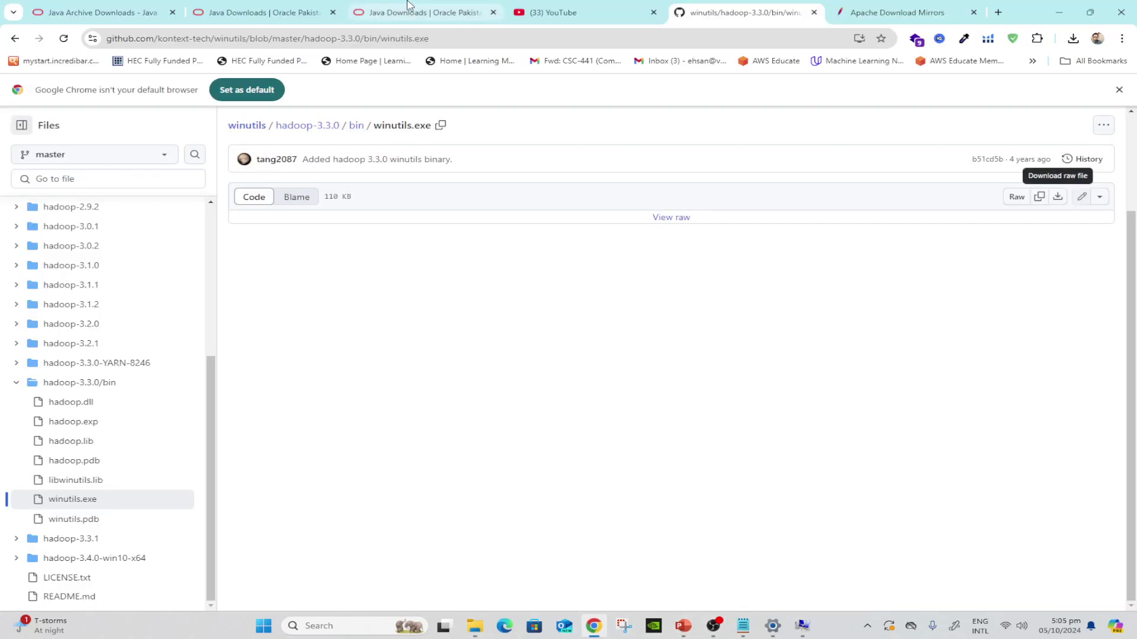
click(881, 9)
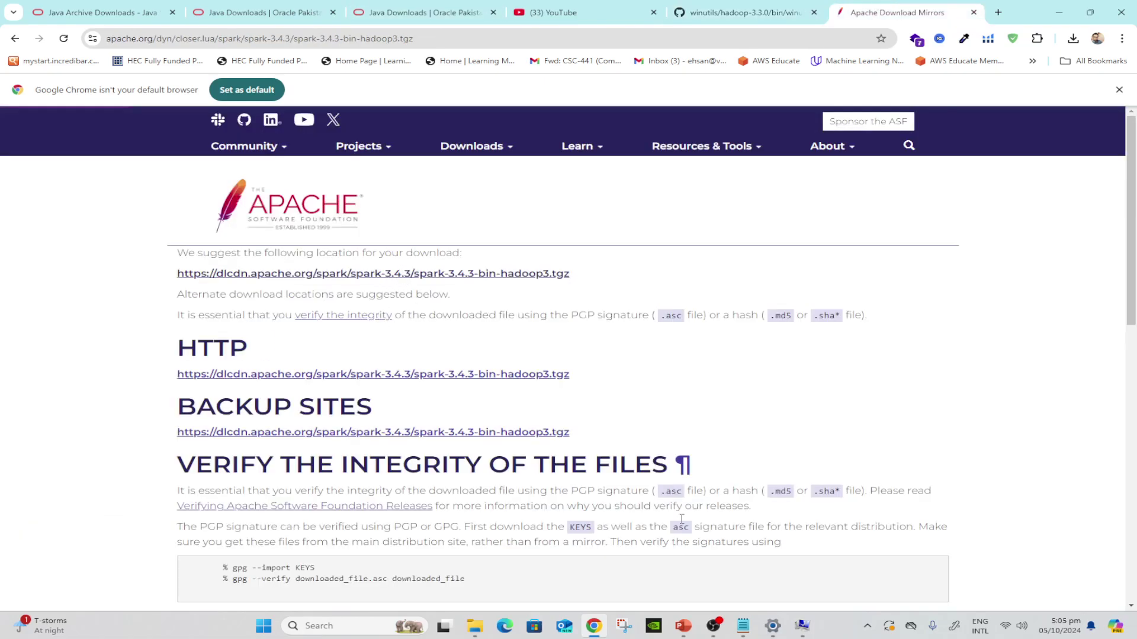
click(474, 625)
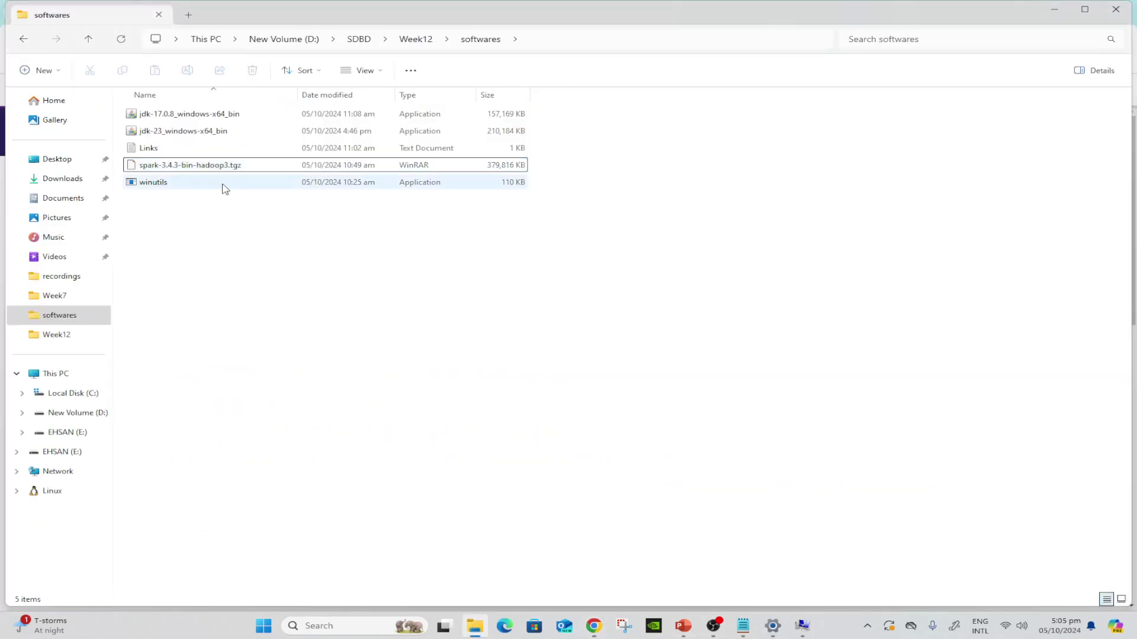
Extract the spark-3.4.3-bin-hadoop3.tgz archive from the softwares folder into C:\spark with WinRAR
right_click(221, 165)
mouse_move(342, 349)
click(480, 370)
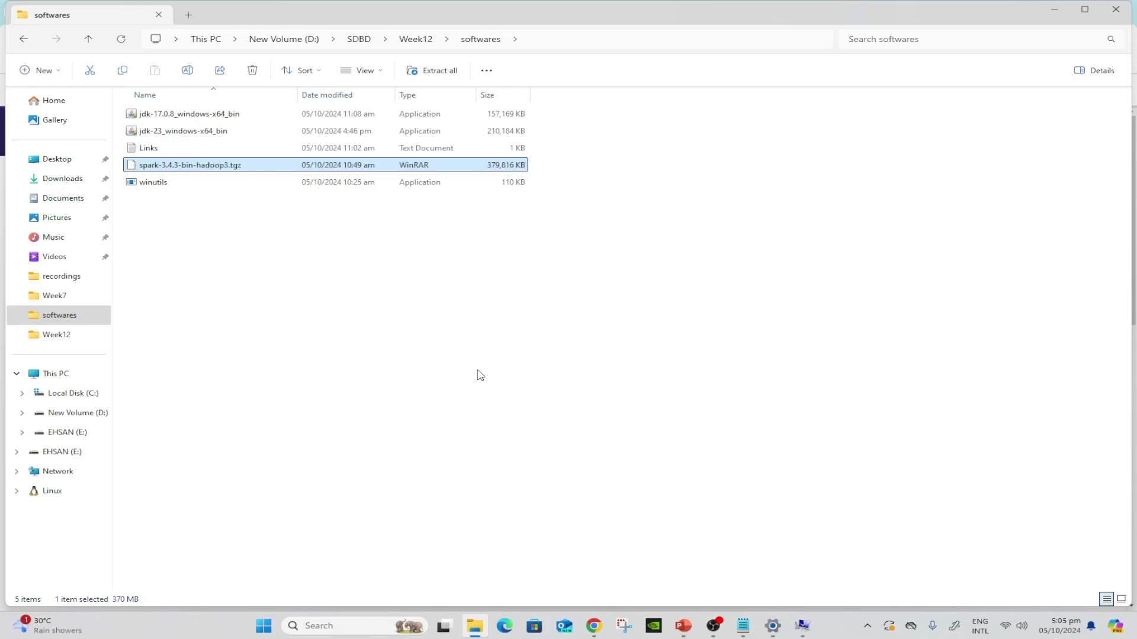
click(618, 352)
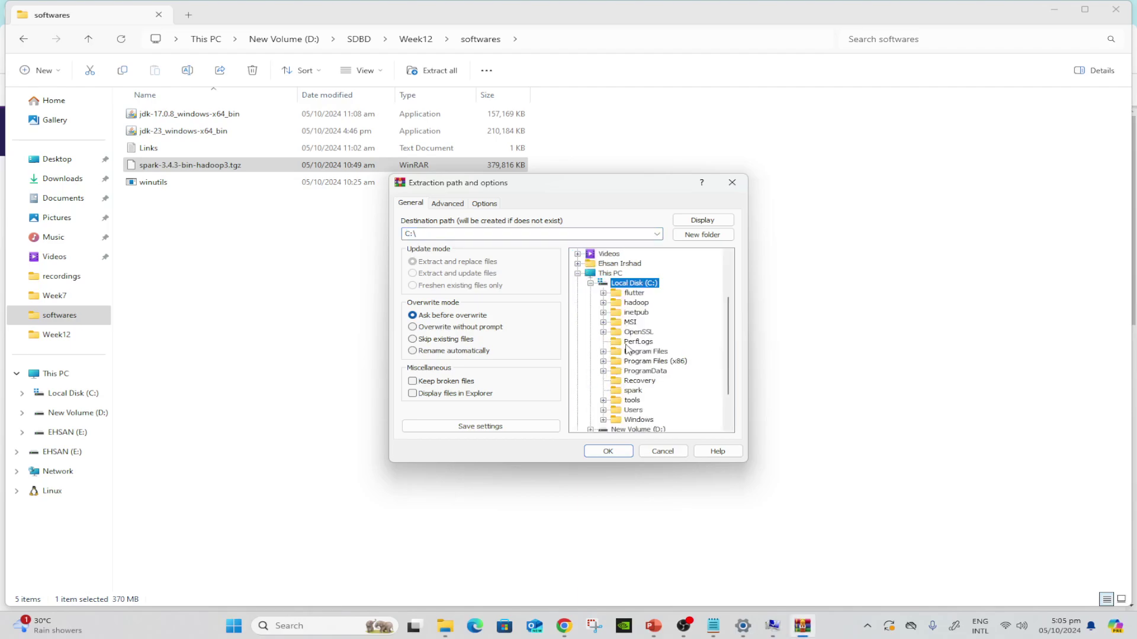
scroll(628, 349, down, 1)
click(629, 361)
click(621, 450)
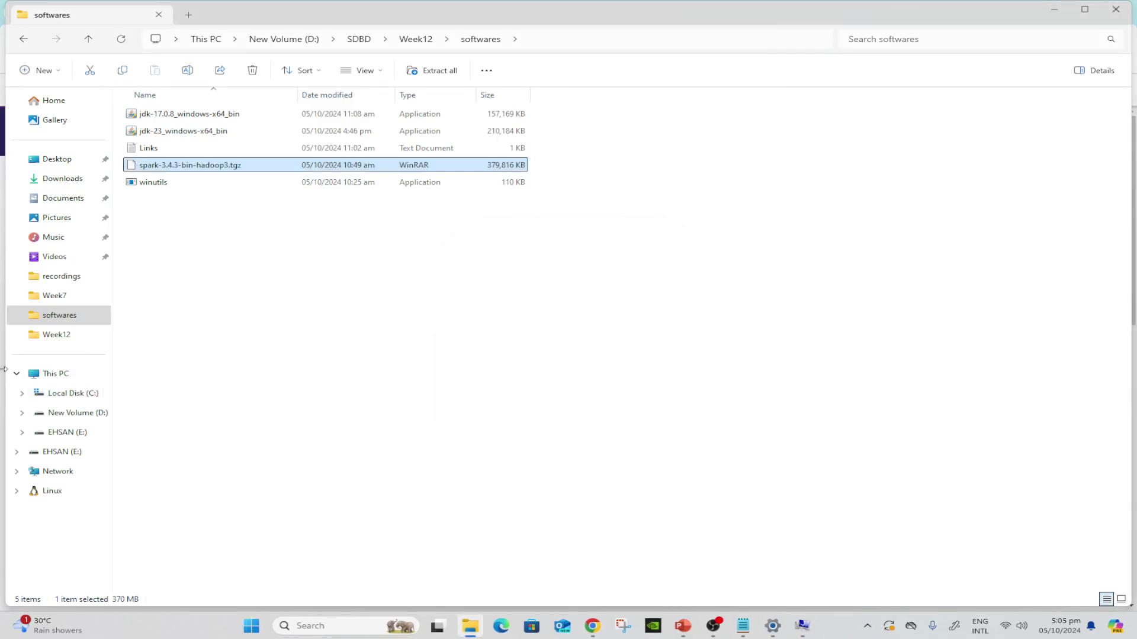
Move everything inside C:\spark\spark-3.4.3-bin-hadoop3 up into the C:\spark folder
click(59, 394)
double_click(161, 287)
double_click(188, 116)
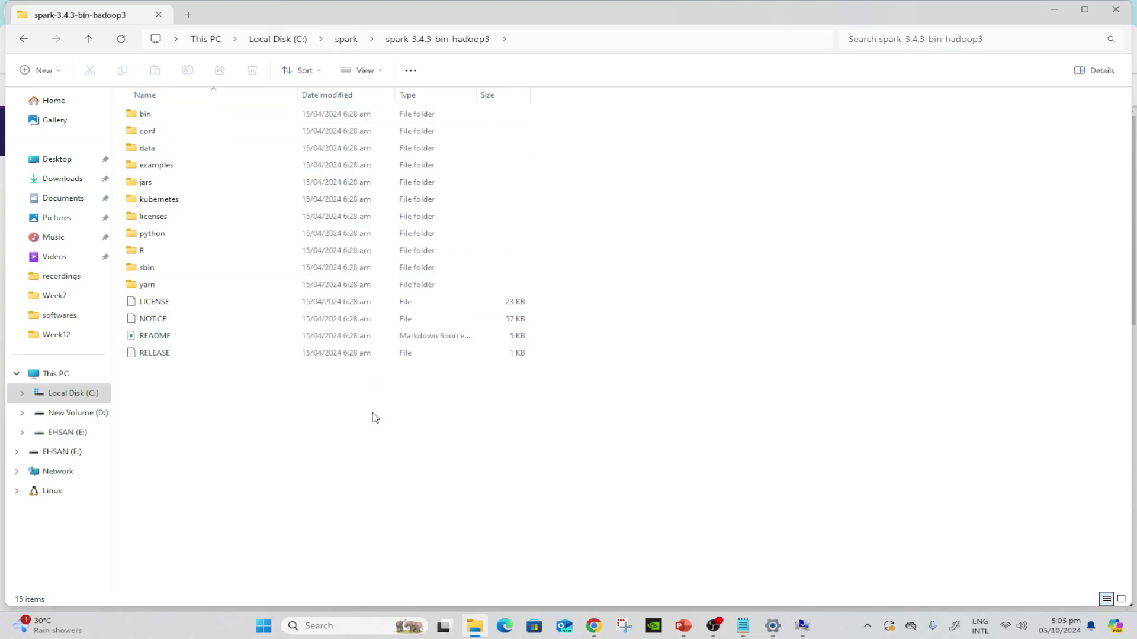
key(ctrl+a)
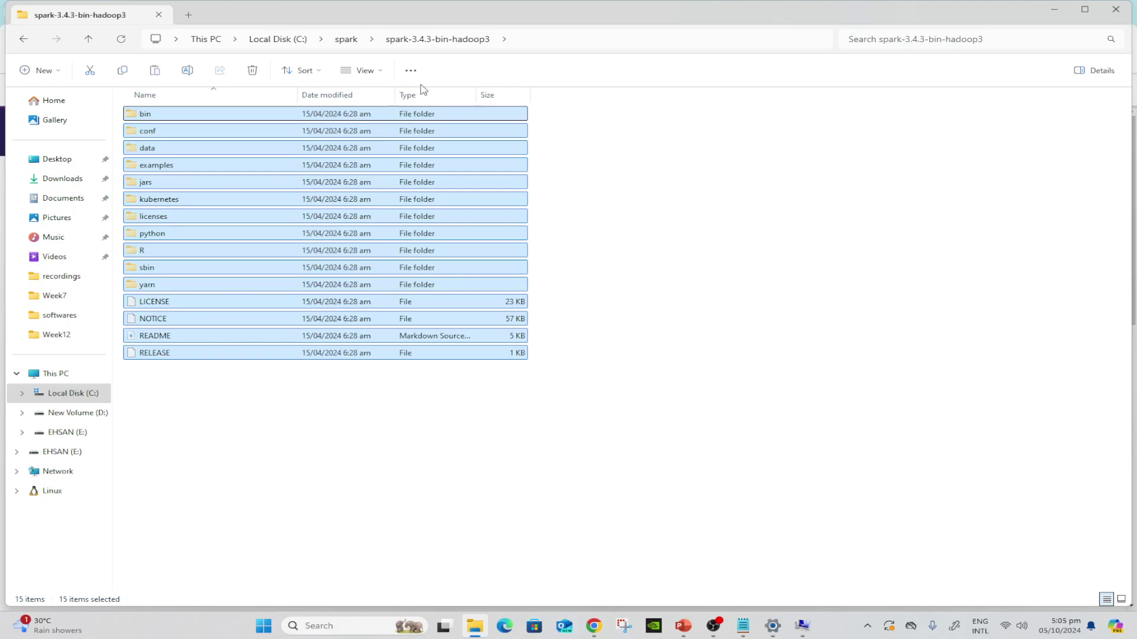
click(348, 39)
click(292, 275)
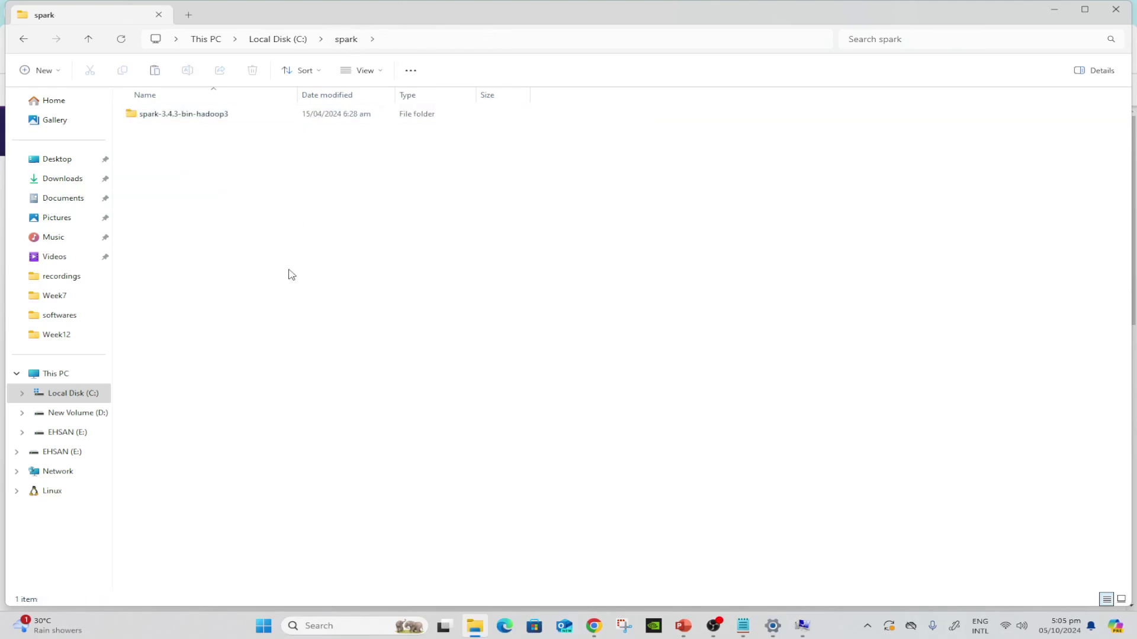
key(ctrl+v)
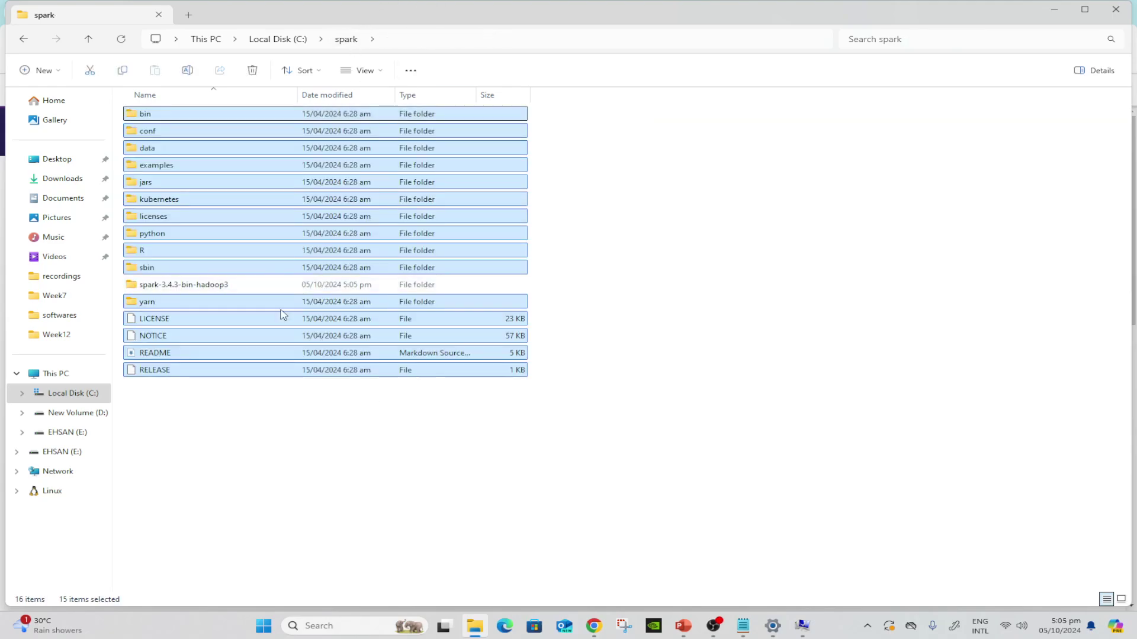
Permanently delete the emptied spark-3.4.3-bin-hadoop3 folder from C:\spark
click(265, 285)
key(shift+Delete)
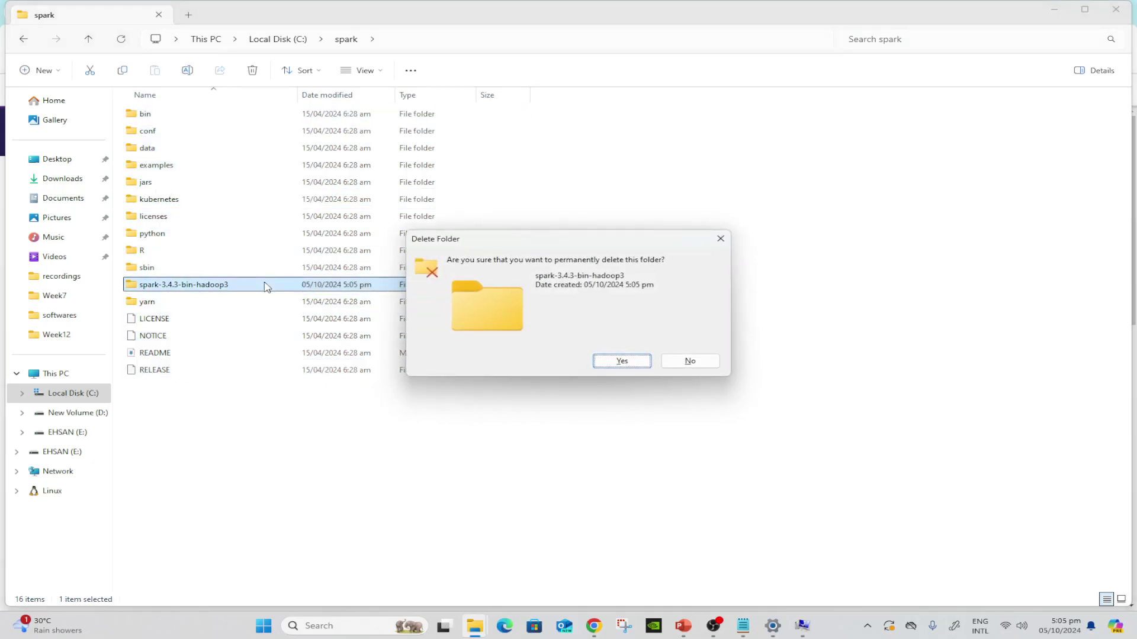
key(Return)
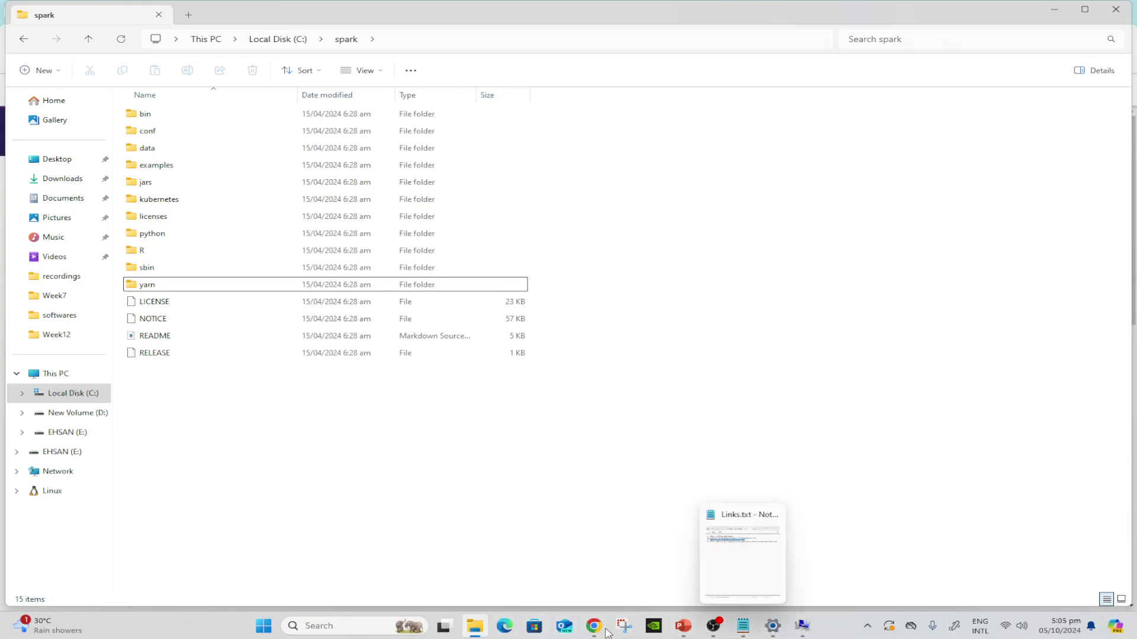
Switch to PowerPoint to review the Downloading slide with the software links, and return to File Explorer
mouse_move(802, 629)
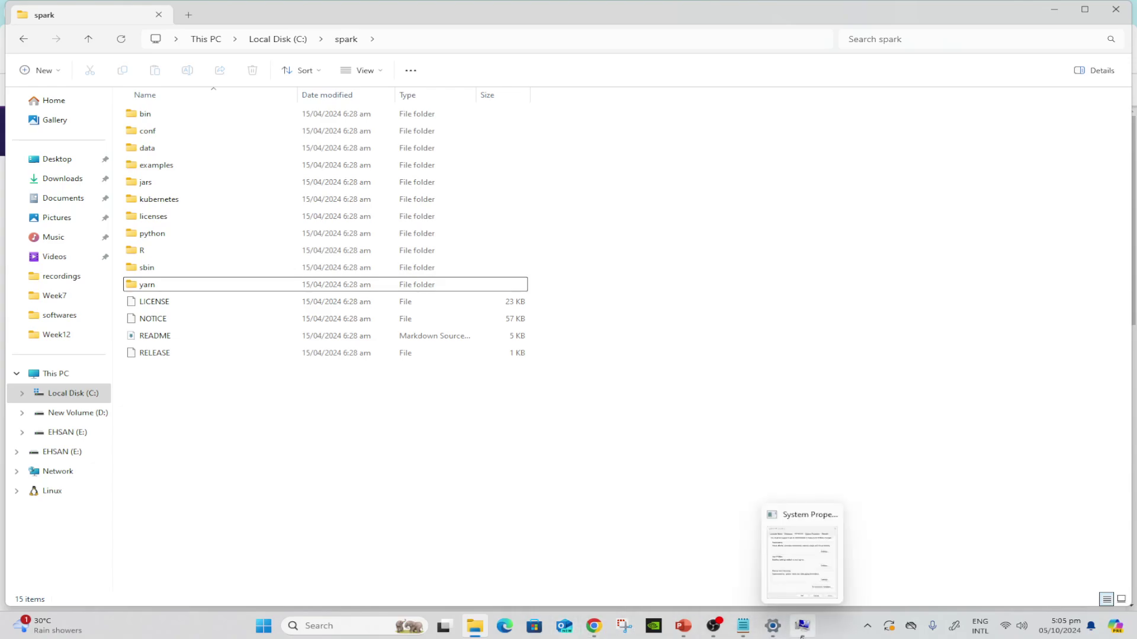
click(683, 626)
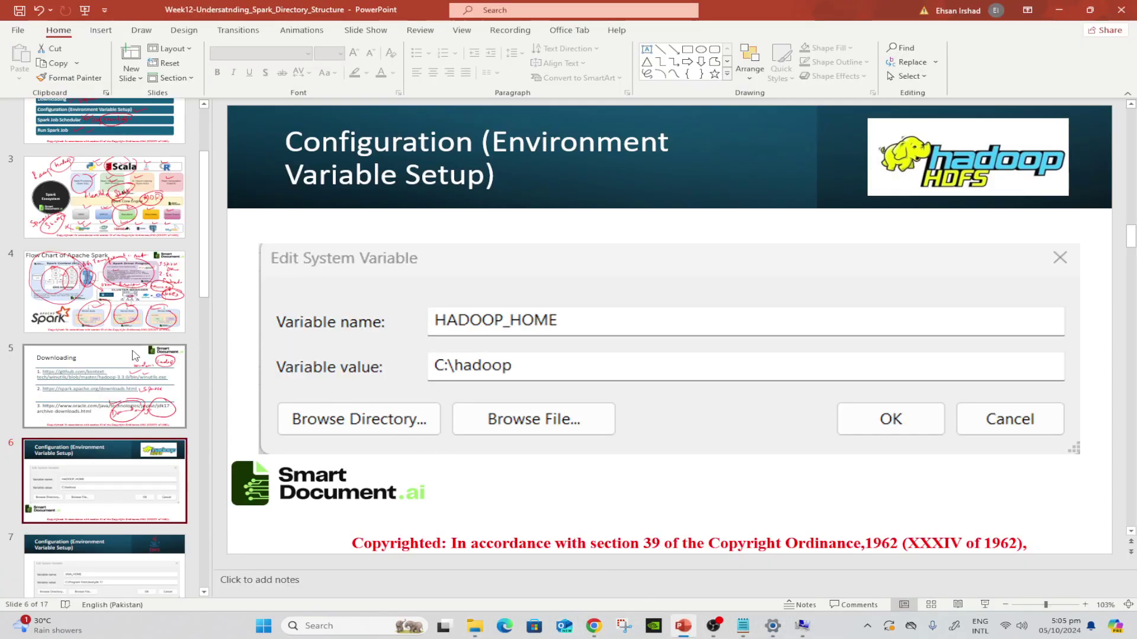
scroll(110, 400, up, 1)
click(110, 400)
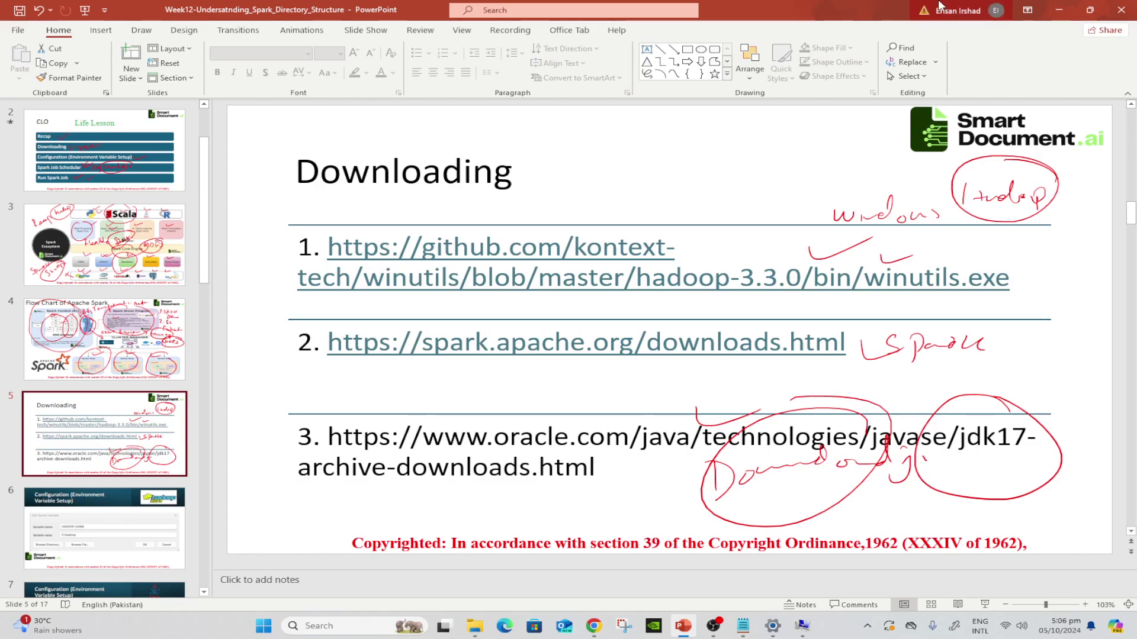
click(1059, 10)
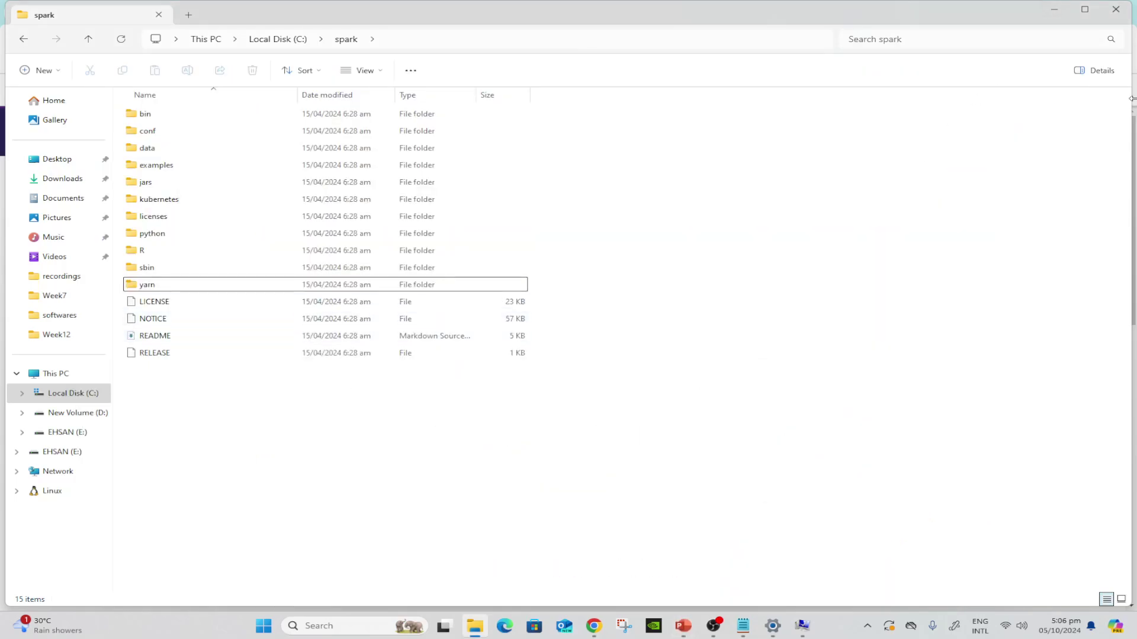
Run the jdk-23_windows-x64_bin installer from the softwares folder as administrator and install Java SE Development Kit 23 with the default options
click(69, 320)
click(193, 131)
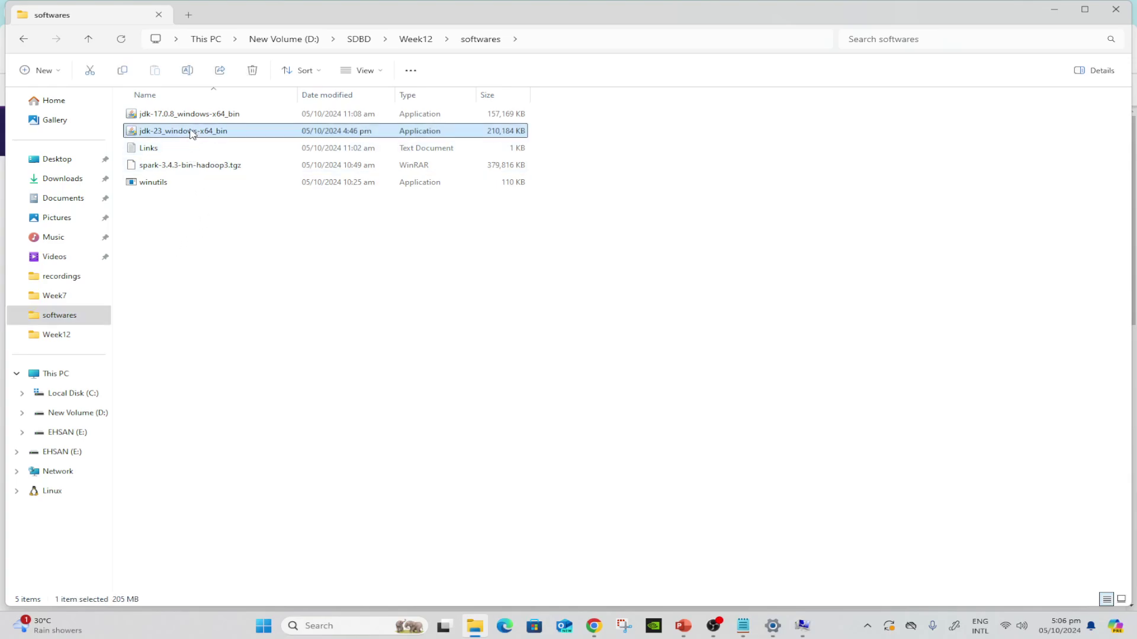
right_click(196, 137)
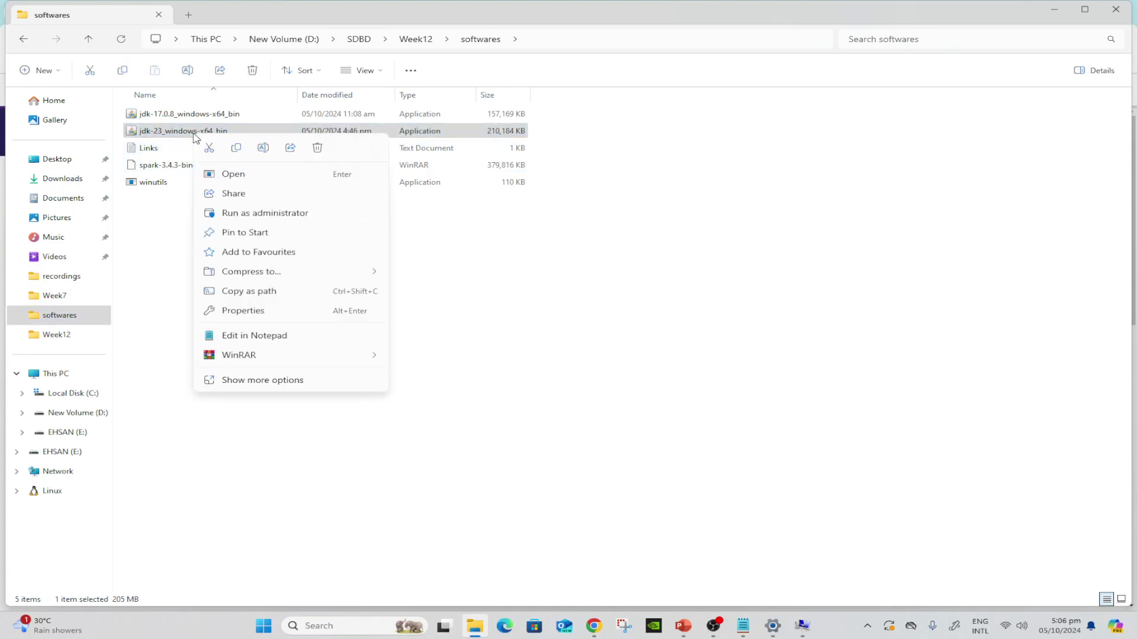
click(300, 217)
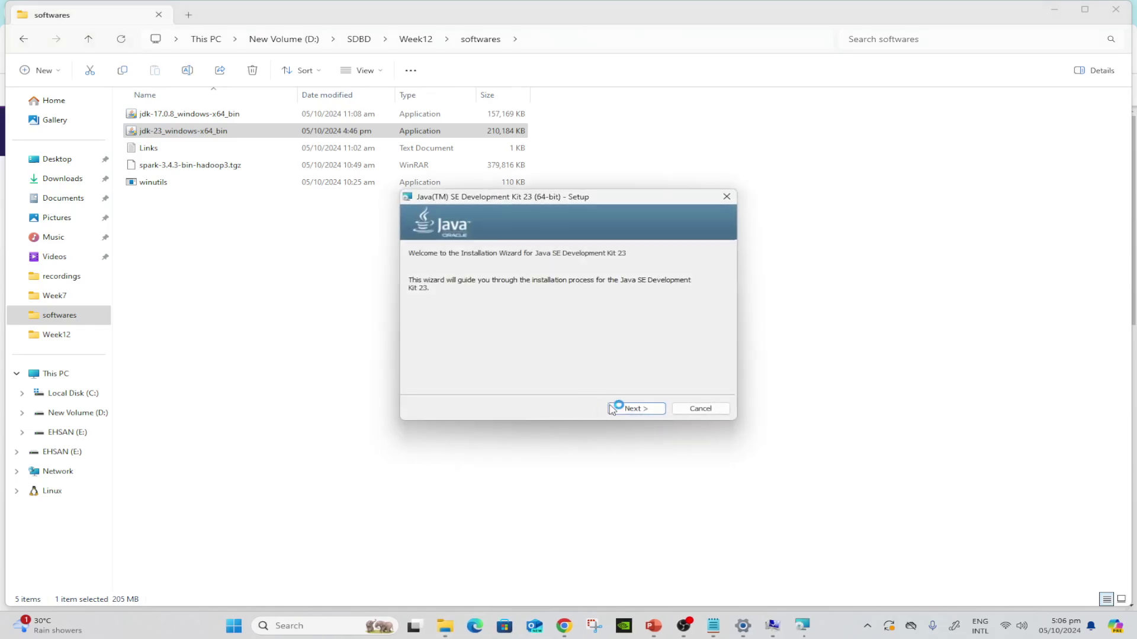
click(622, 410)
click(631, 410)
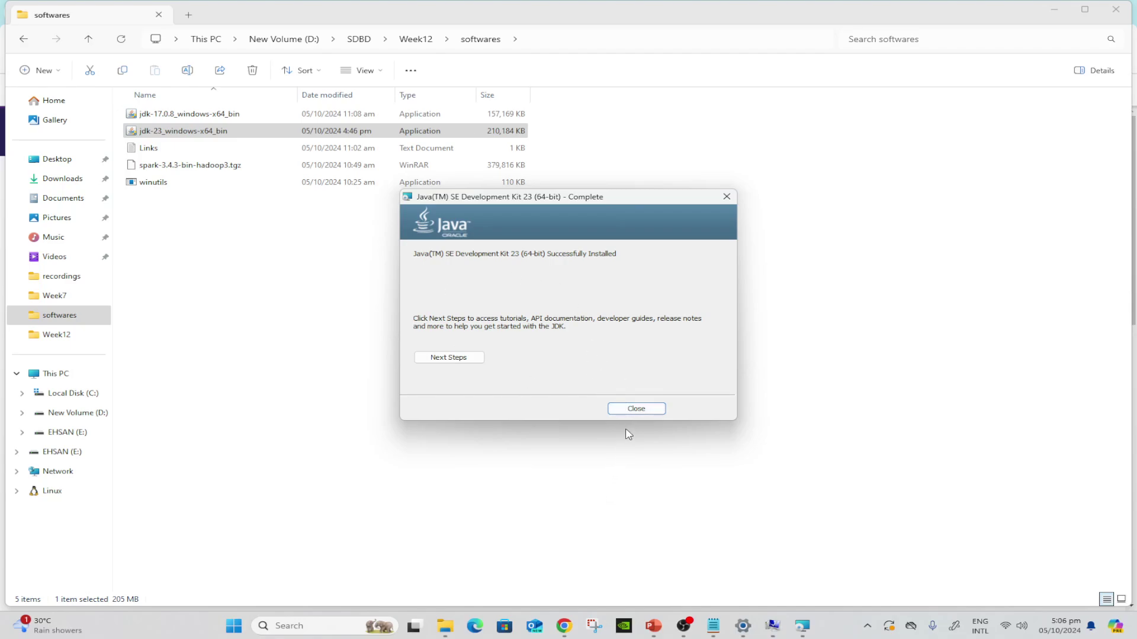
Open Command Prompt and check the Java version and executable location with java -version and where java
click(308, 624)
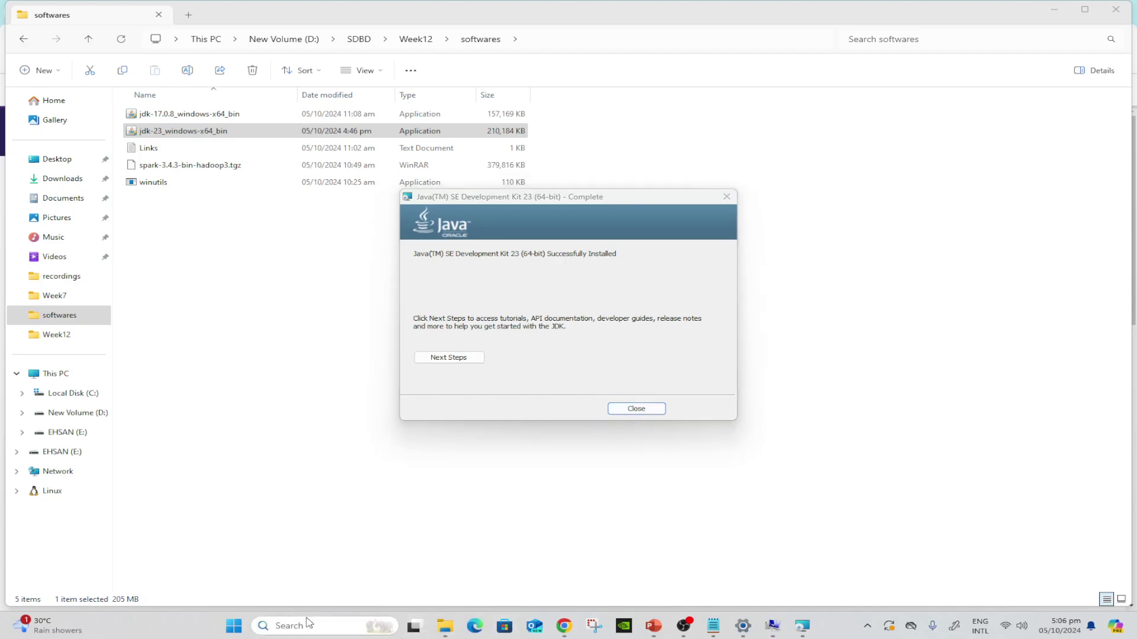
text(cmd)
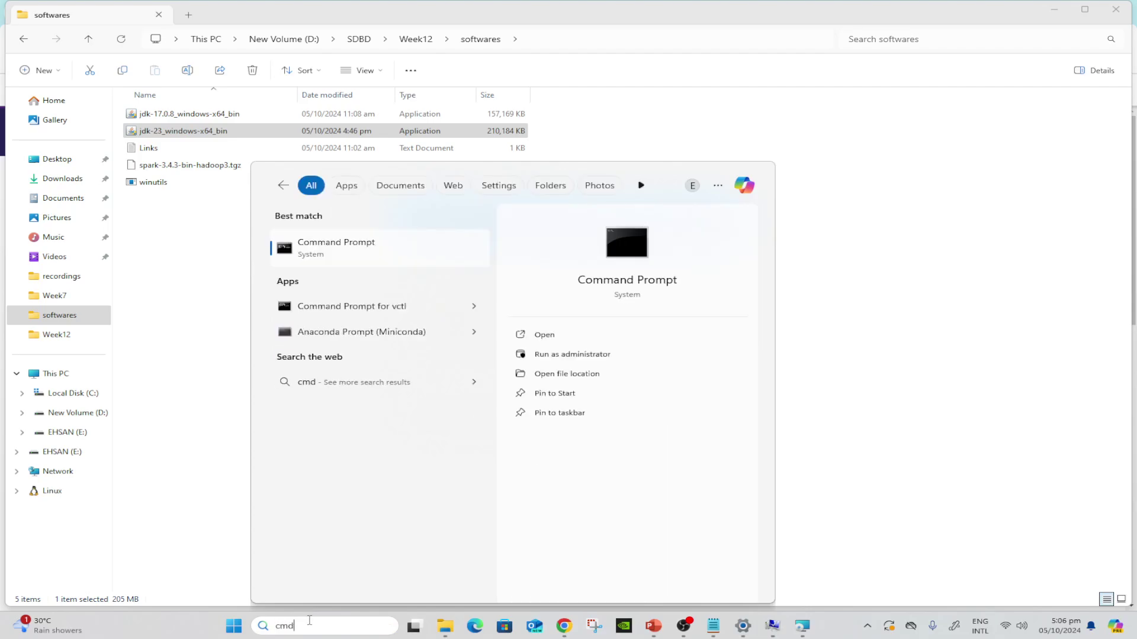
key(Return)
text(java -version)
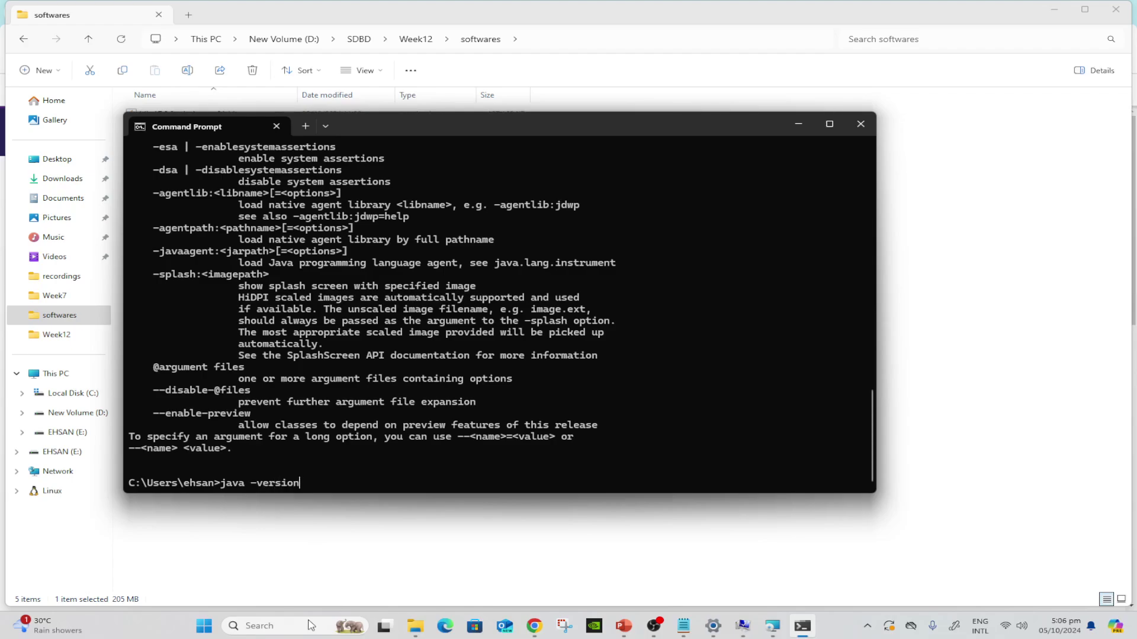
key(Return)
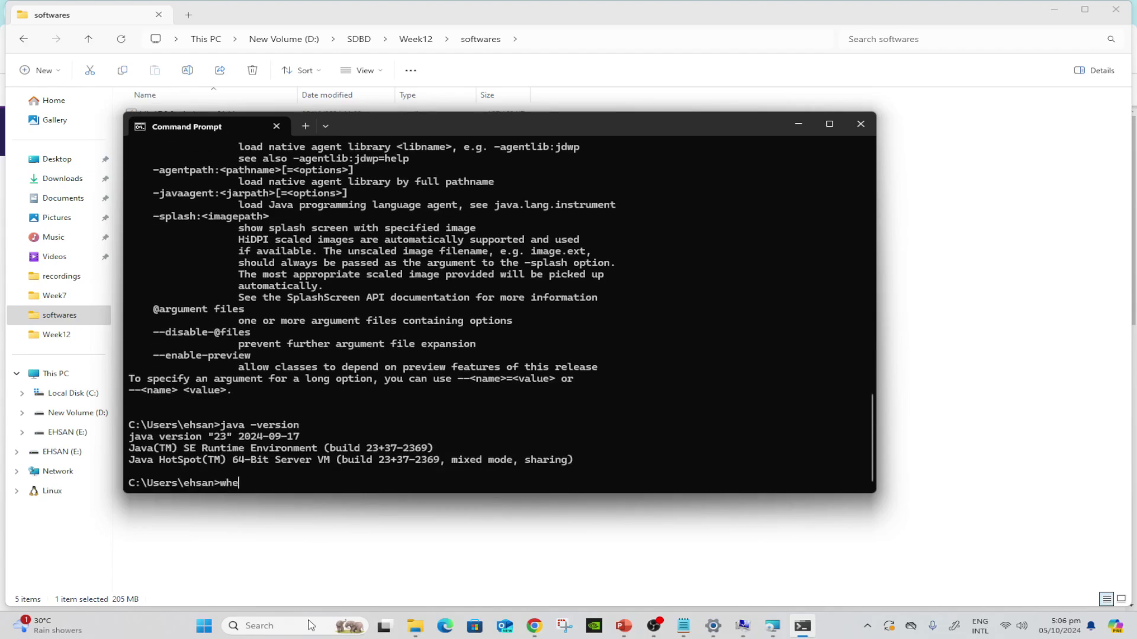
text(where java)
key(Return)
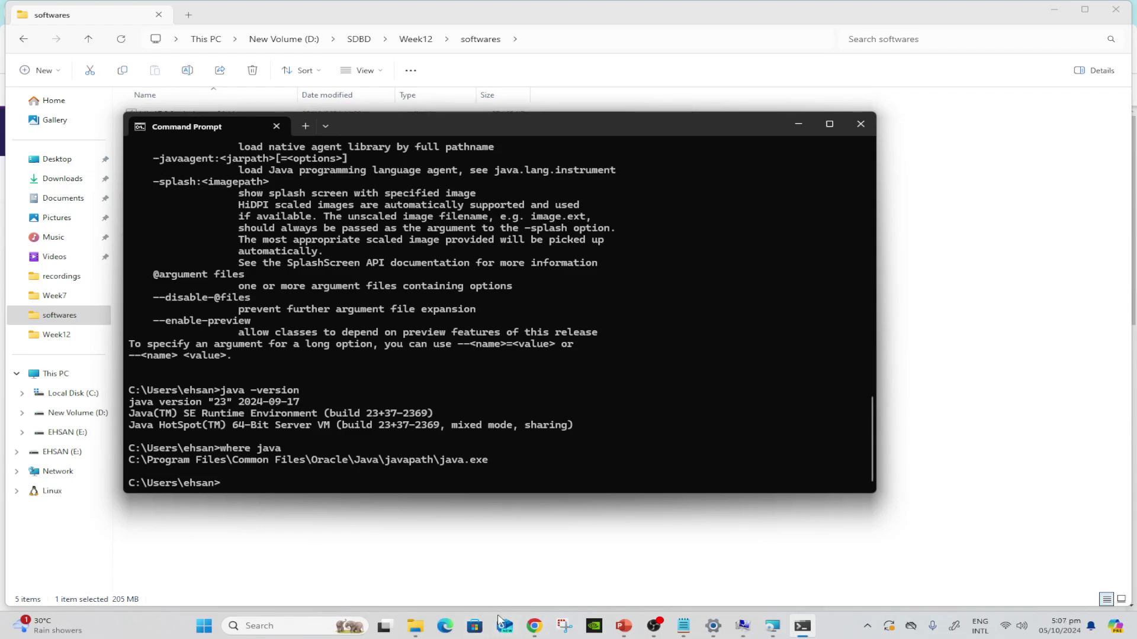
Return to the completed Java SE Development Kit 23 setup window and close it
click(427, 625)
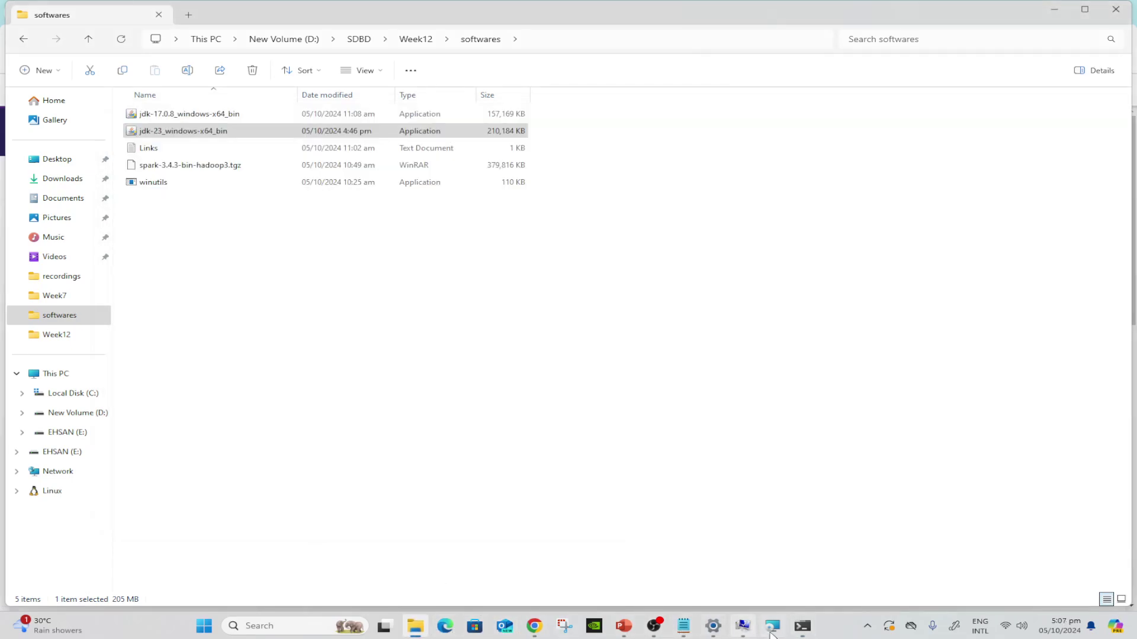
mouse_move(773, 632)
click(772, 626)
click(635, 409)
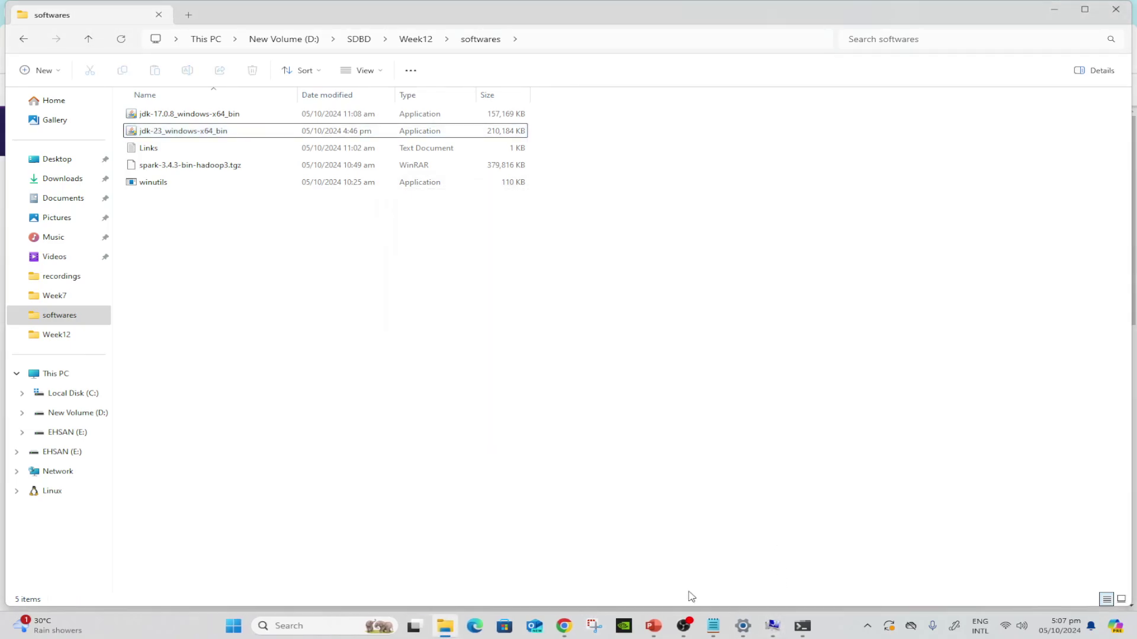
Switch to the Environment Variables dialog and look through the system variables around HADOOP_HOME
click(774, 626)
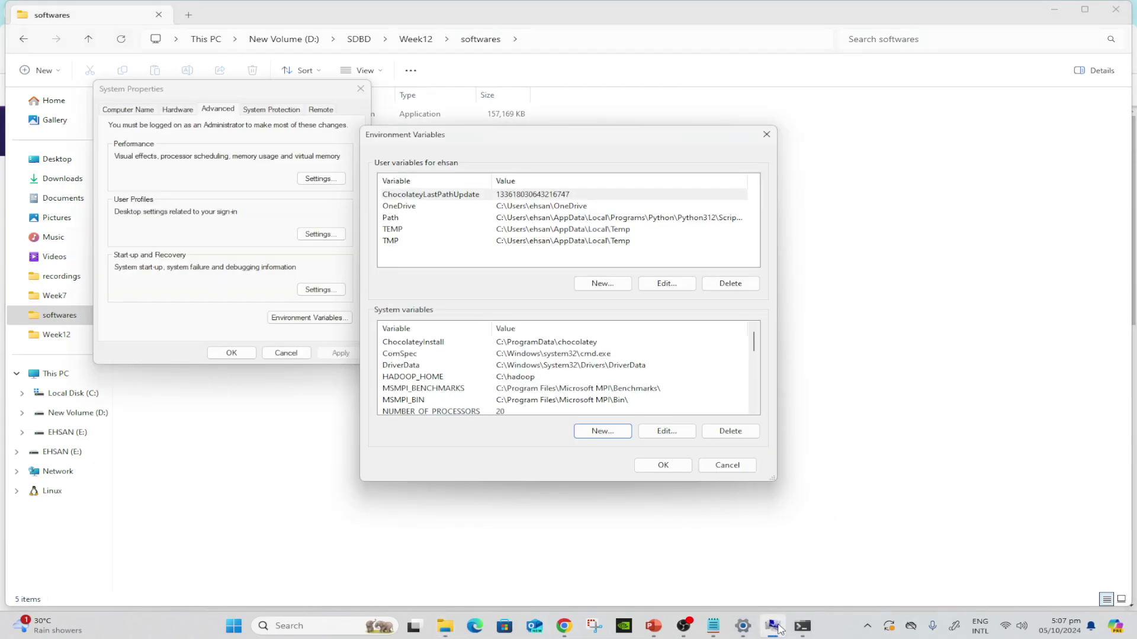
click(514, 393)
click(498, 377)
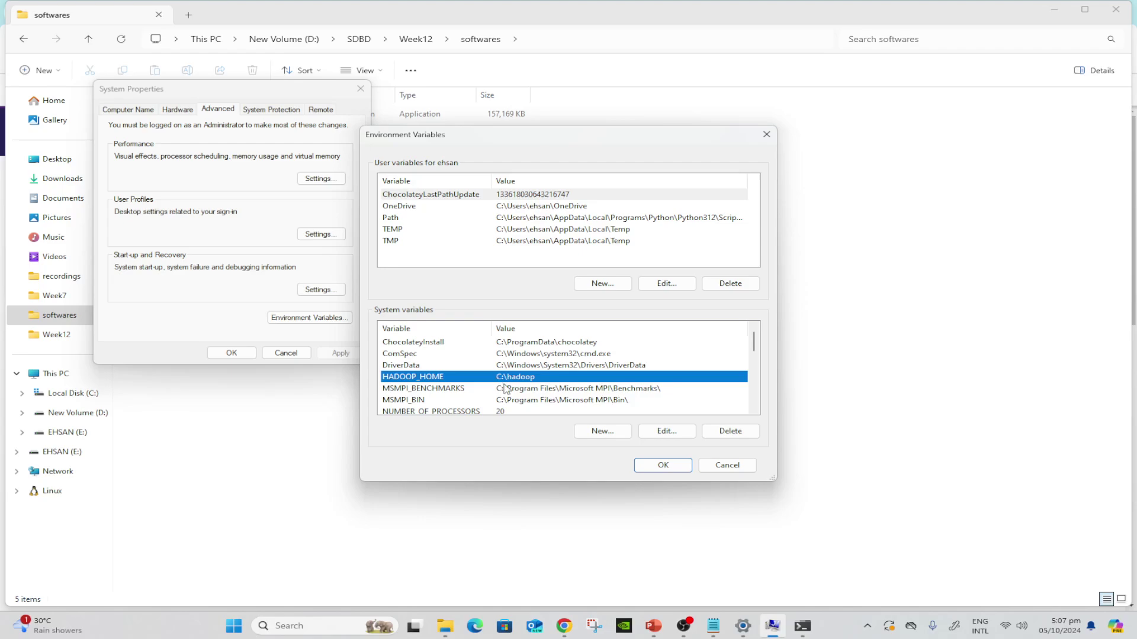
click(513, 391)
scroll(517, 399, down, 1)
scroll(517, 398, up, 1)
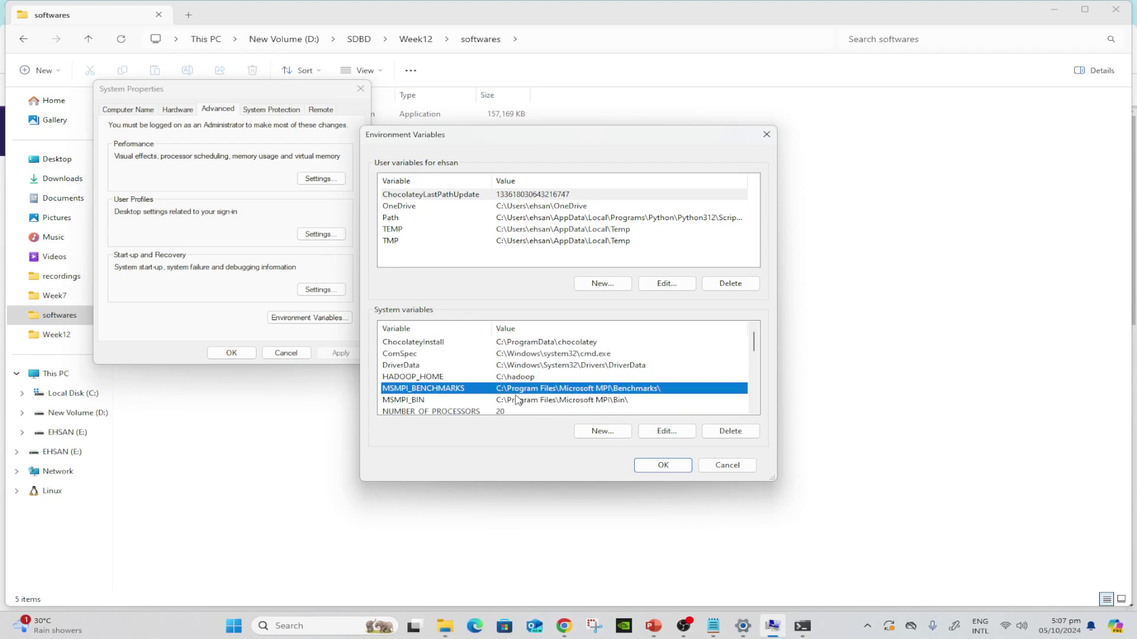
Review the JAVA_HOME configuration slide in PowerPoint and return to the Environment Variables dialog
click(653, 626)
click(108, 537)
scroll(108, 504, down, 3)
click(108, 455)
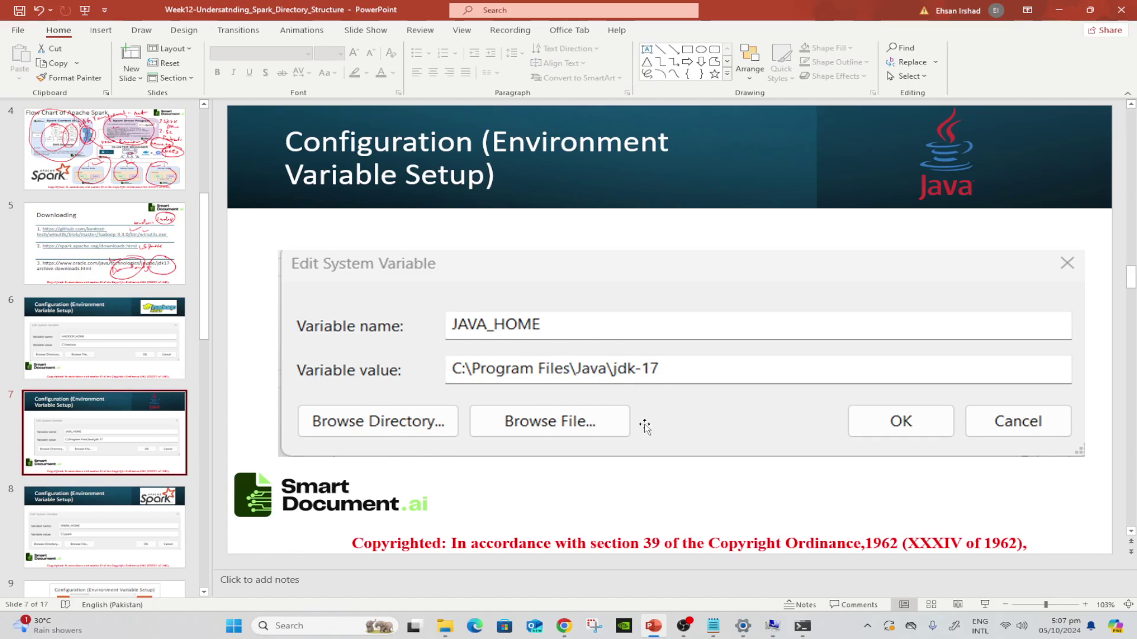
click(1058, 10)
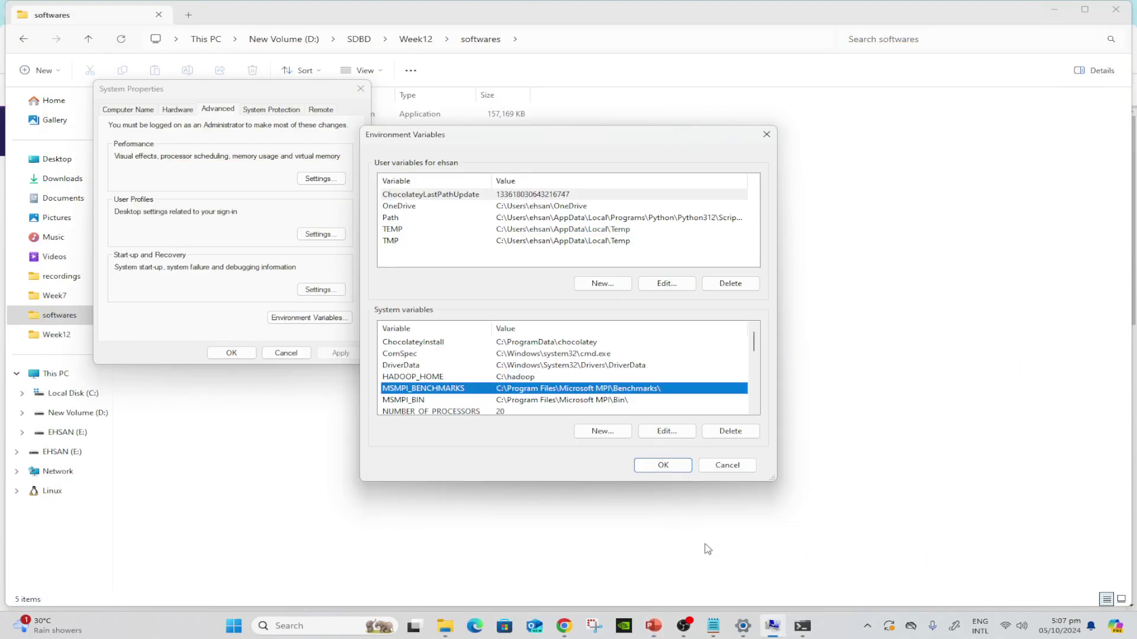
Start a new system variable named JAVA_HOME and copy the folder path C:\Program Files\Java\jdk-23 from File Explorer
click(607, 432)
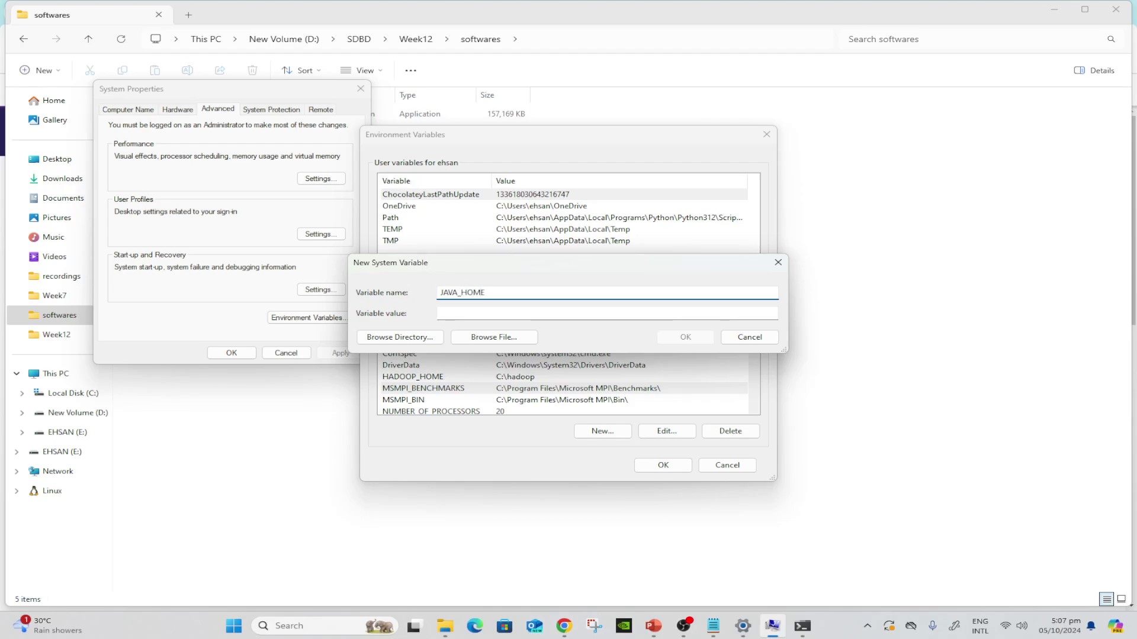
click(445, 626)
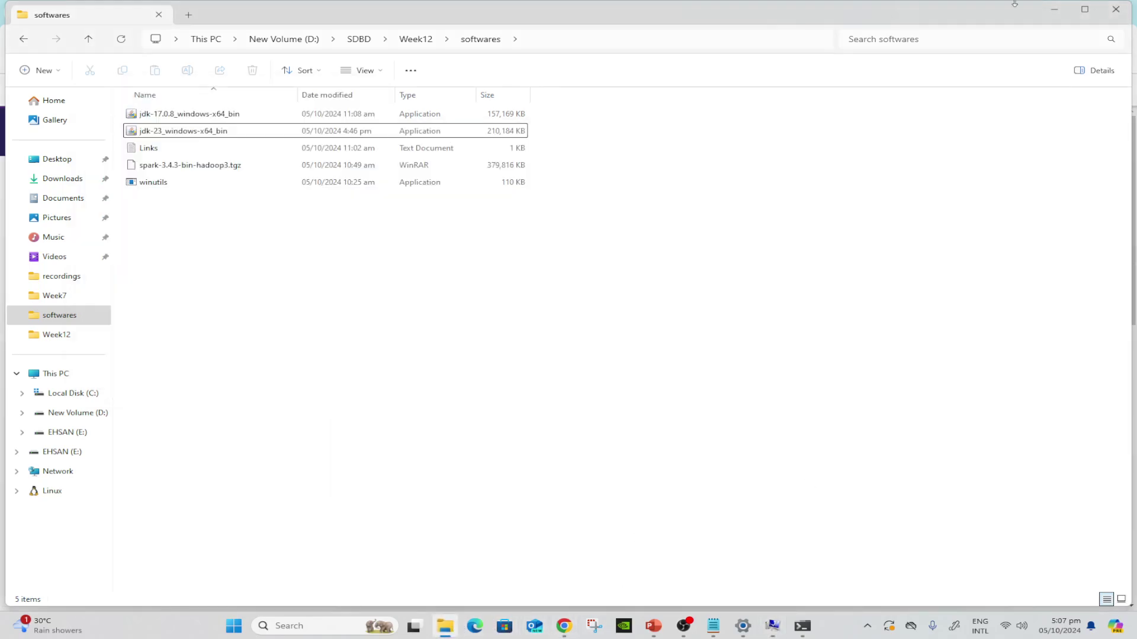
click(88, 394)
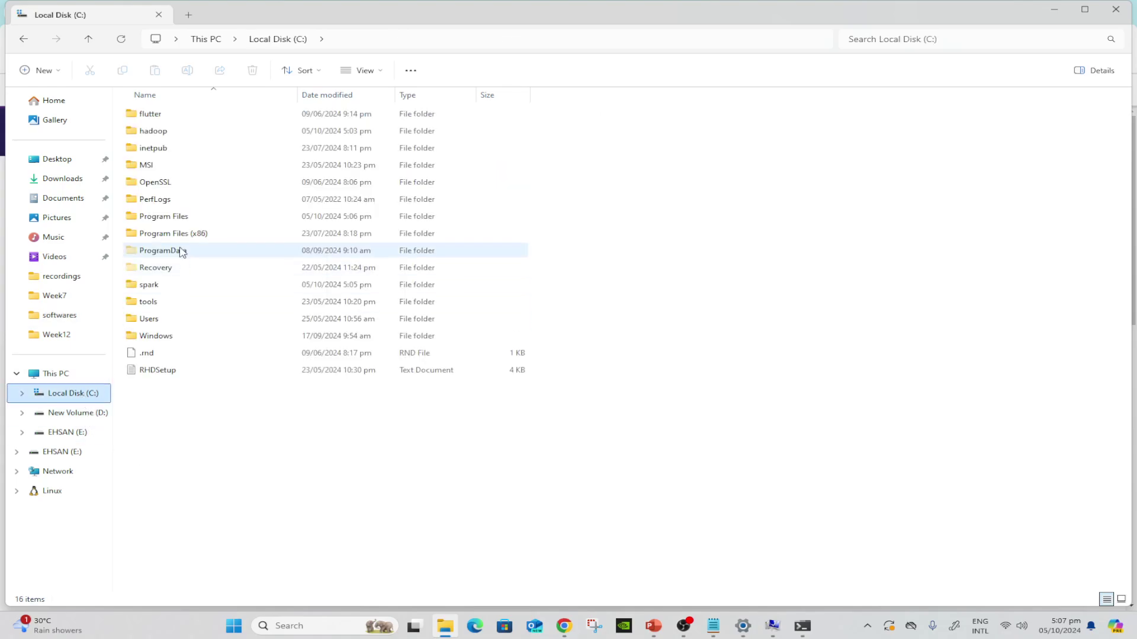
double_click(183, 216)
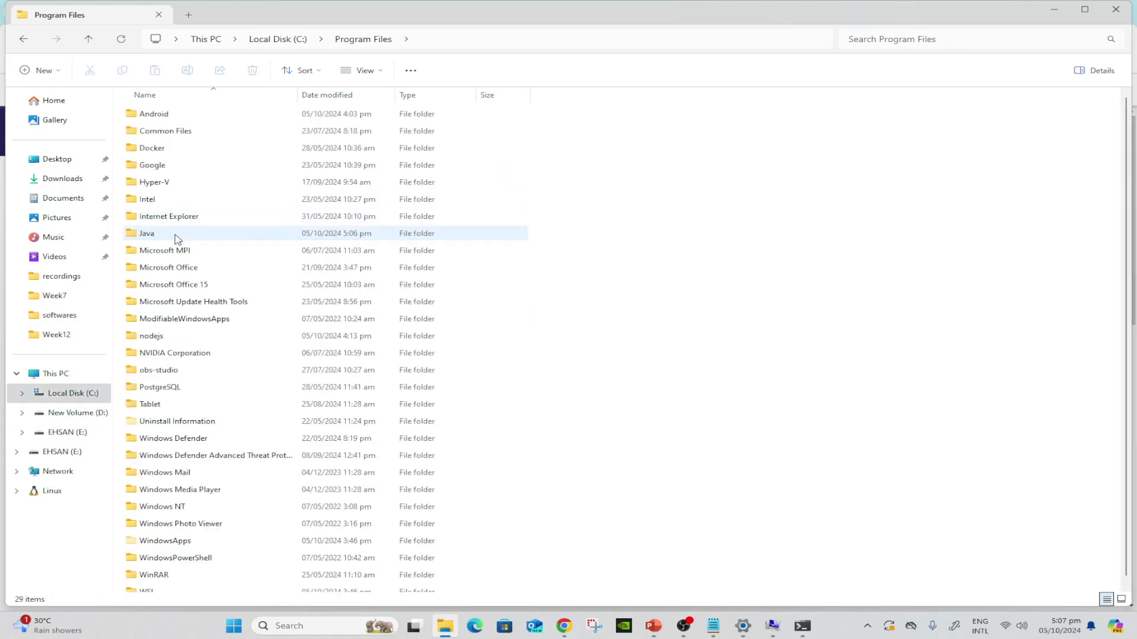
double_click(176, 235)
double_click(179, 114)
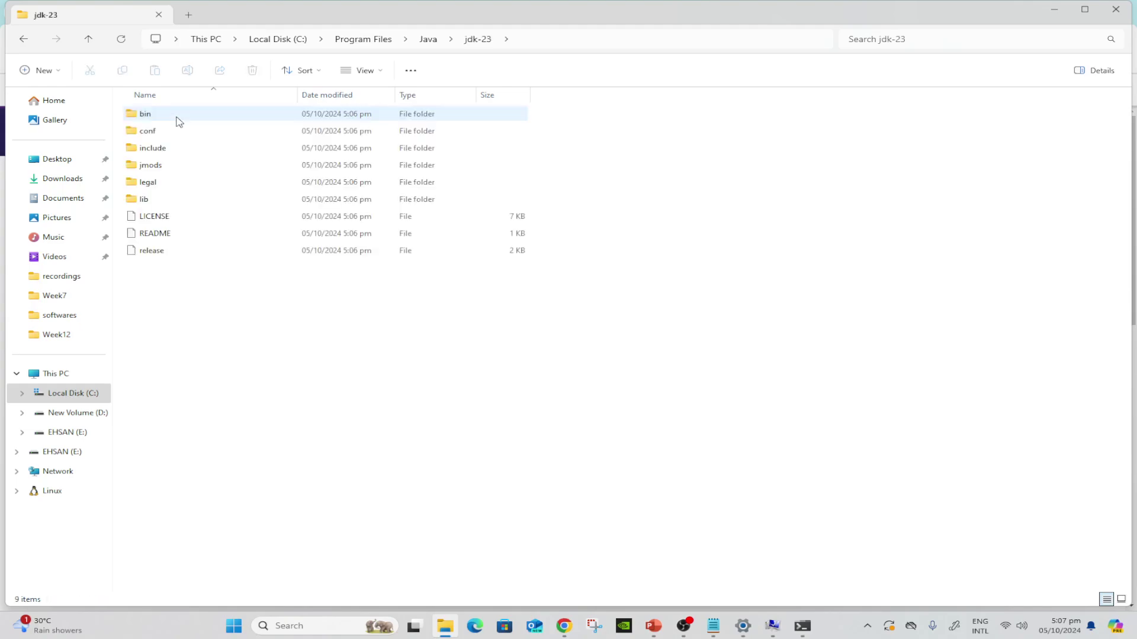
click(529, 42)
key(ctrl+c)
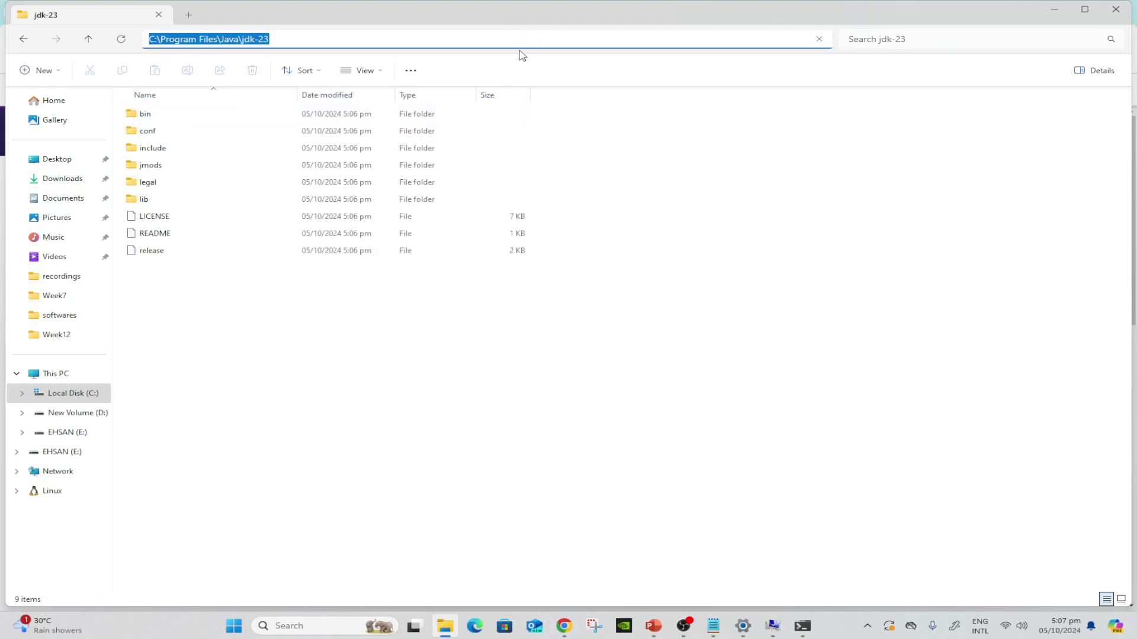
Set the JAVA_HOME value to C:\Program Files\Java\jdk-23 in the New System Variable dialog and save the variable
click(802, 626)
click(773, 626)
click(531, 314)
key(ctrl+v)
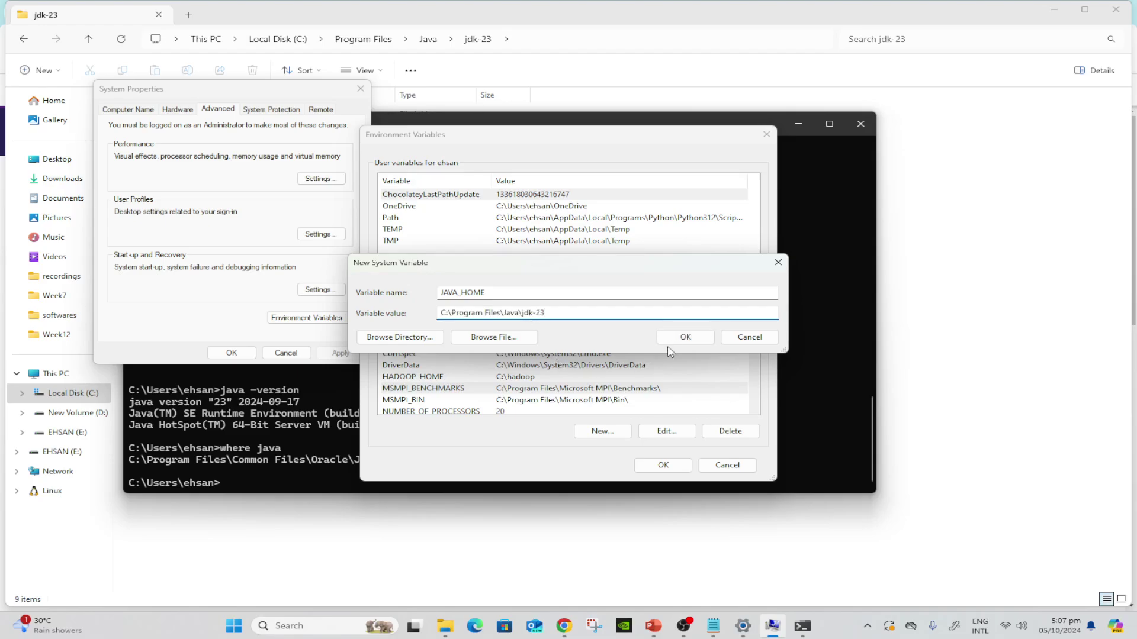
click(685, 337)
Open the system Path variable for editing
scroll(489, 409, down, 1)
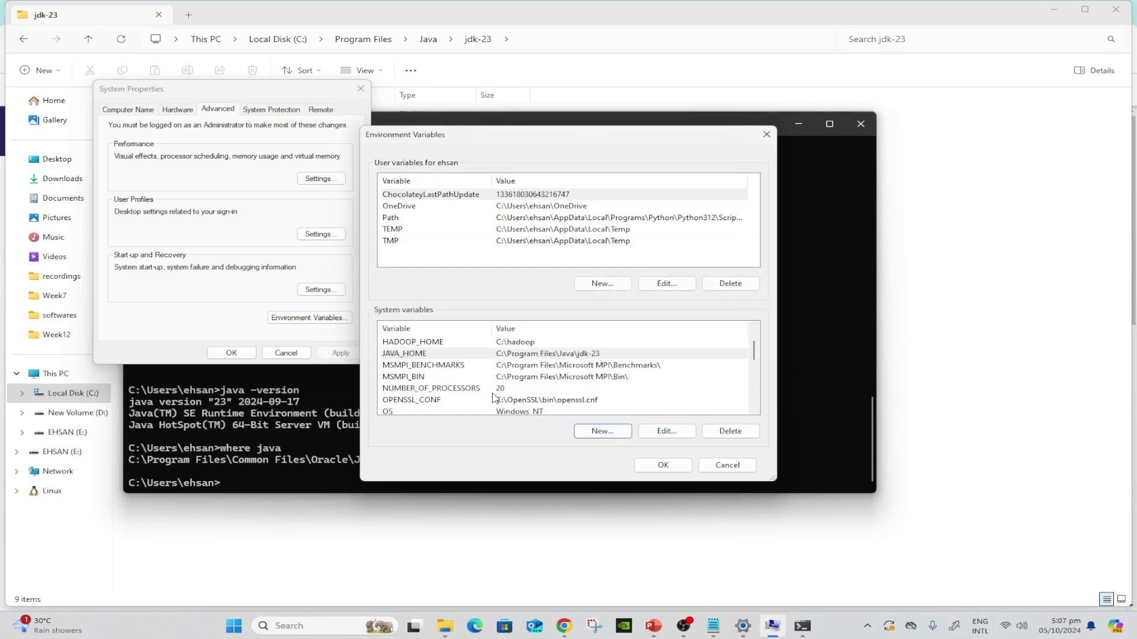
scroll(494, 381, down, 1)
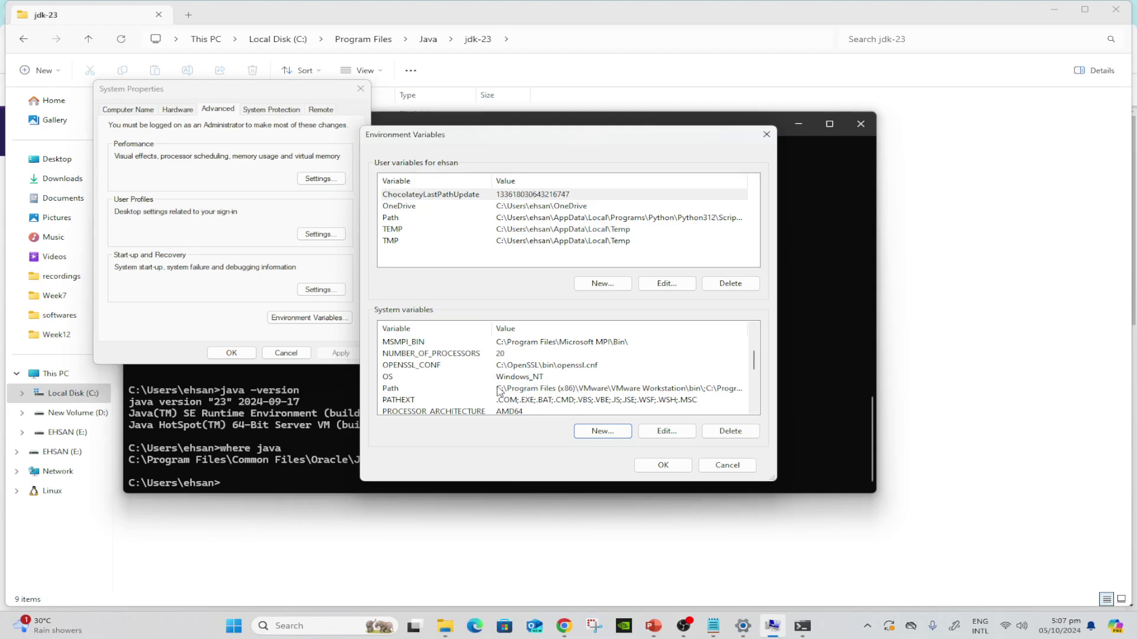
click(503, 389)
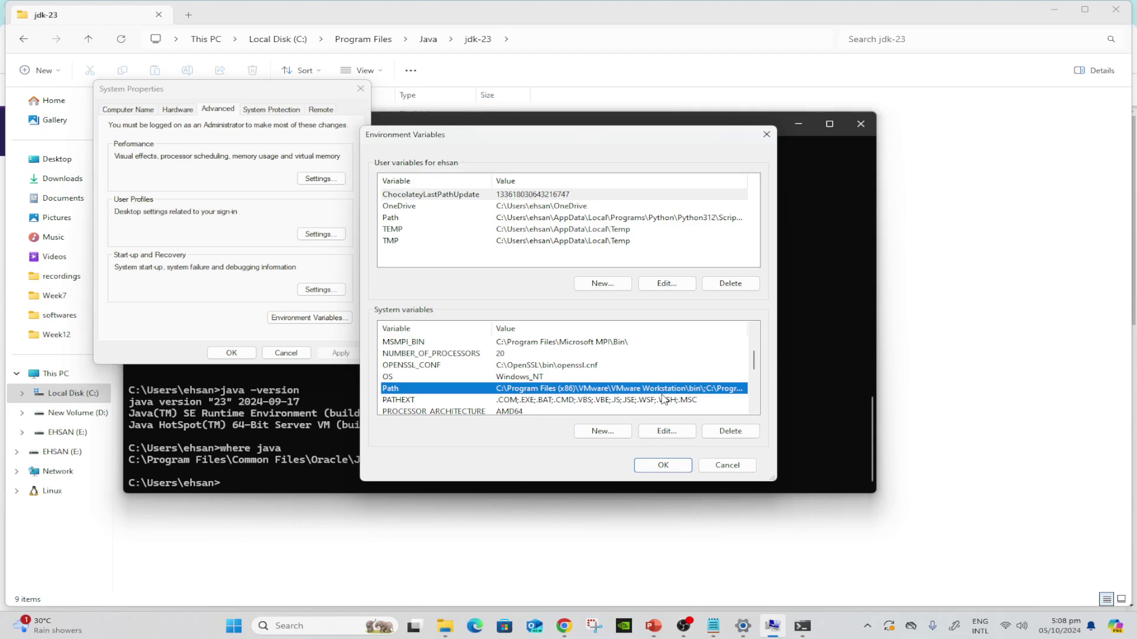
click(657, 431)
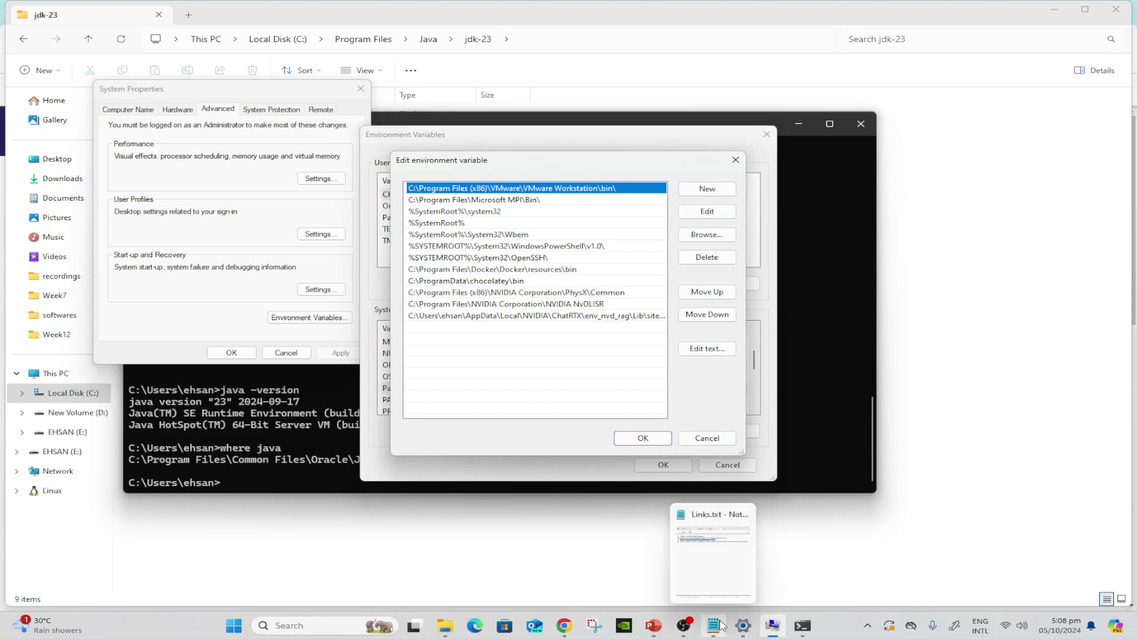
Switch to PowerPoint and view slide 9, which covers the Path entries for the environment variable setup
click(746, 627)
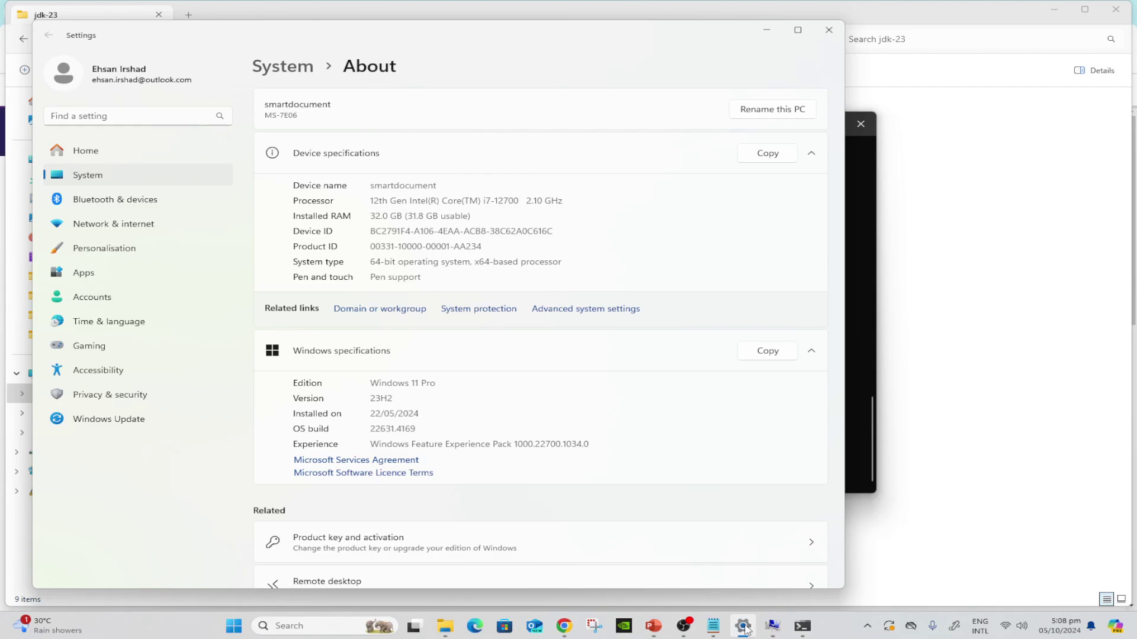
click(654, 626)
scroll(119, 356, down, 3)
click(133, 436)
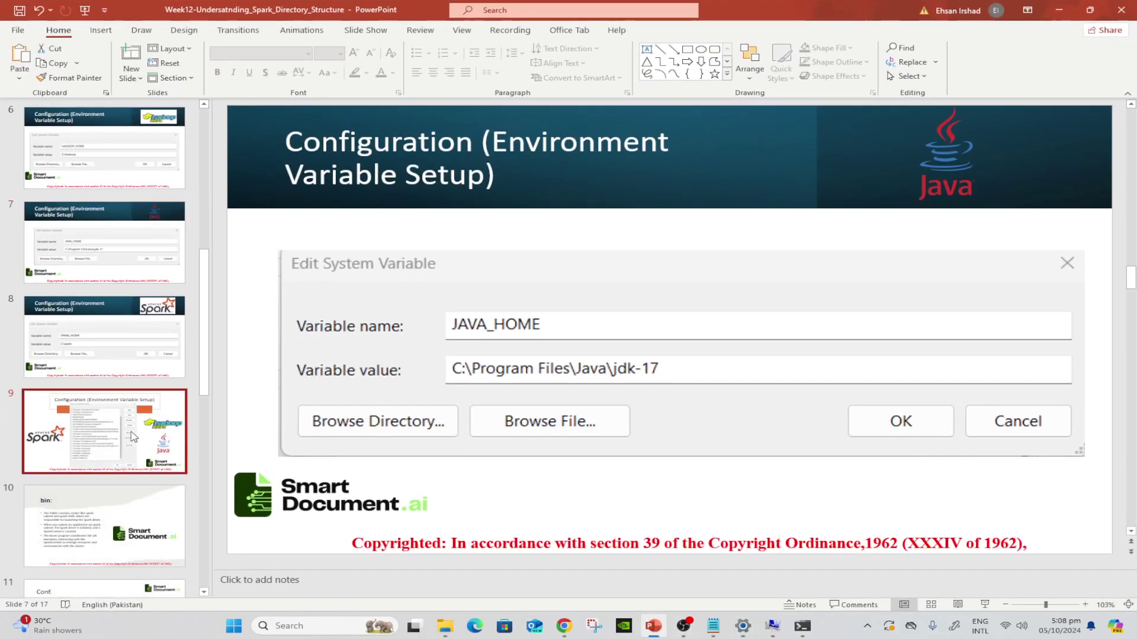
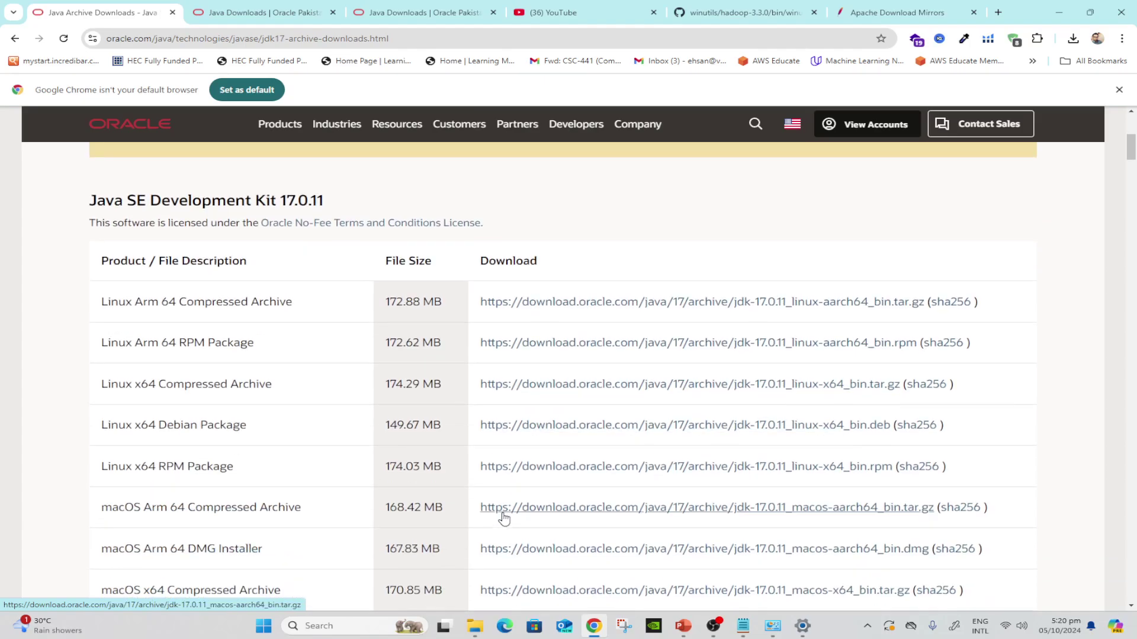
Look up the JDK 17.0.11 Windows x64 Installer on Oracle's Java SE 17 Archive Downloads page and minimize the browser
click(503, 519)
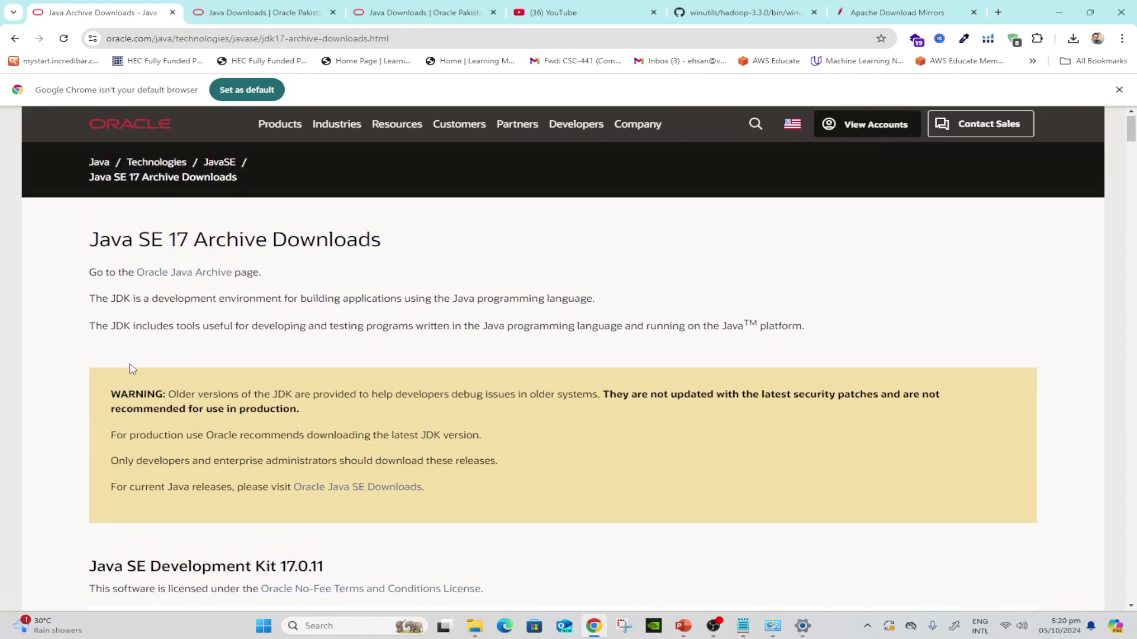
scroll(127, 311, down, 7)
scroll(596, 508, down, 3)
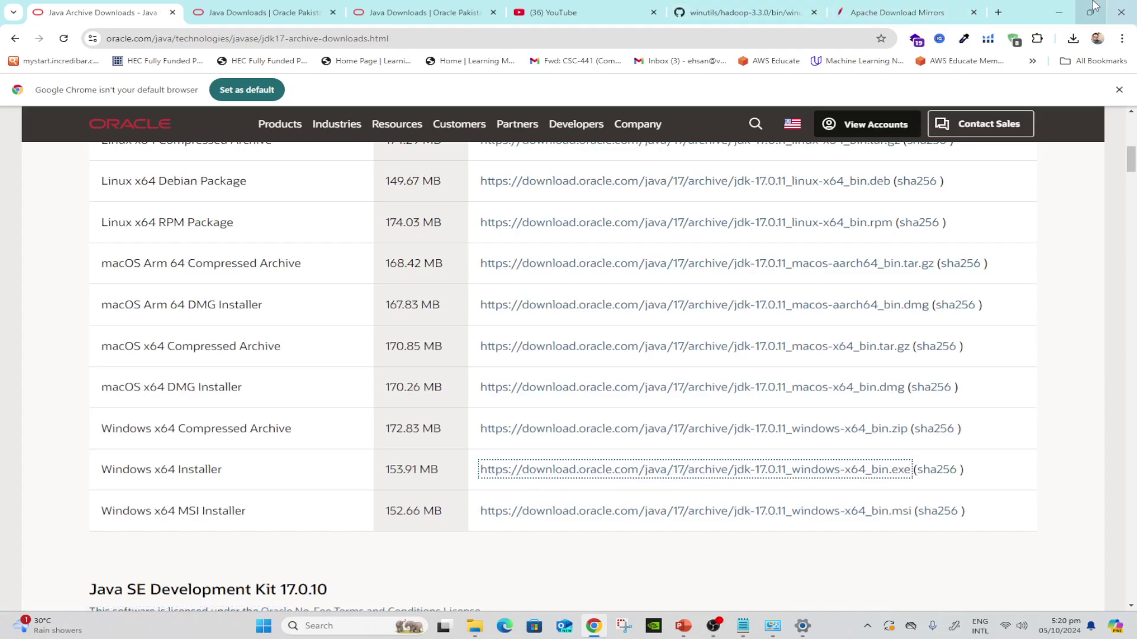
click(1059, 12)
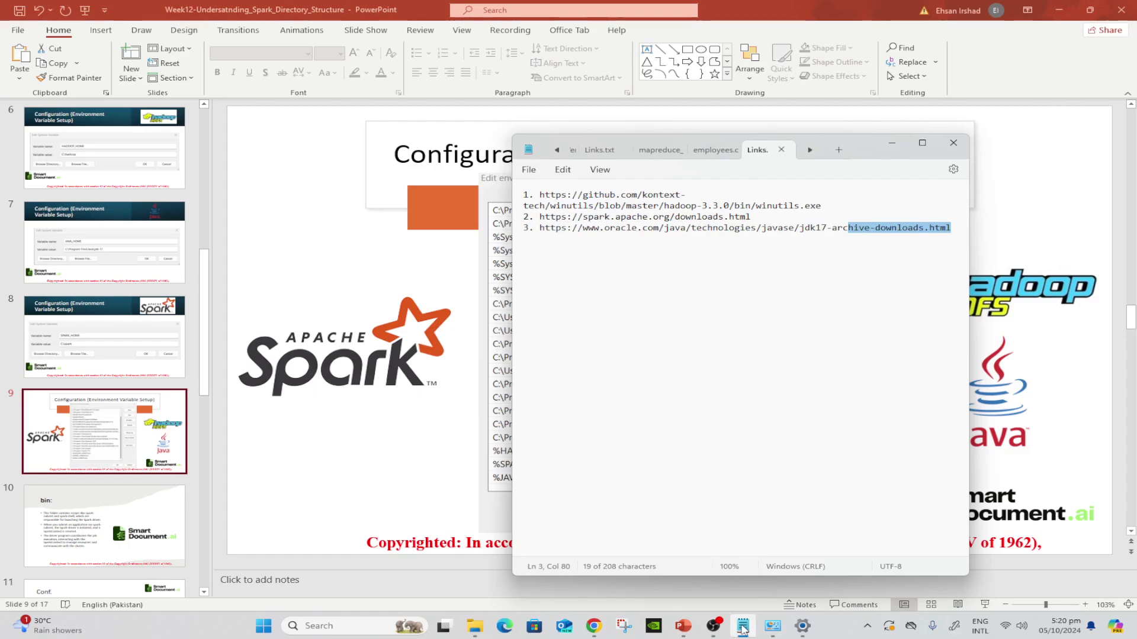
Switch to Settings, open the Environment Variables dialog through the advanced system settings, and check the JAVA_HOME system variable
mouse_move(716, 627)
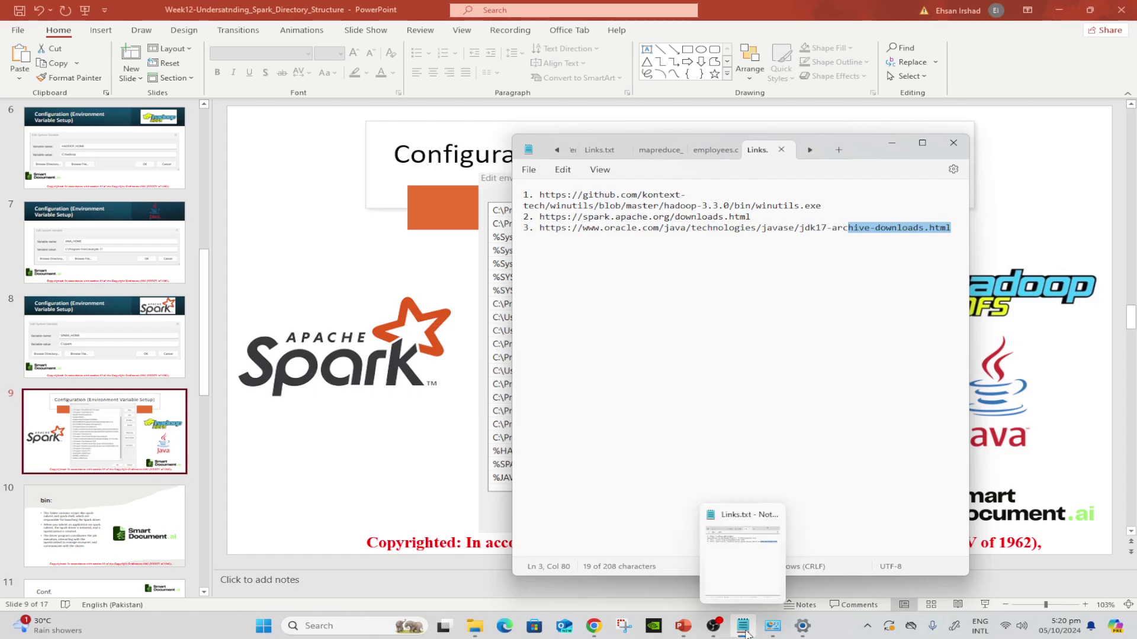
click(802, 626)
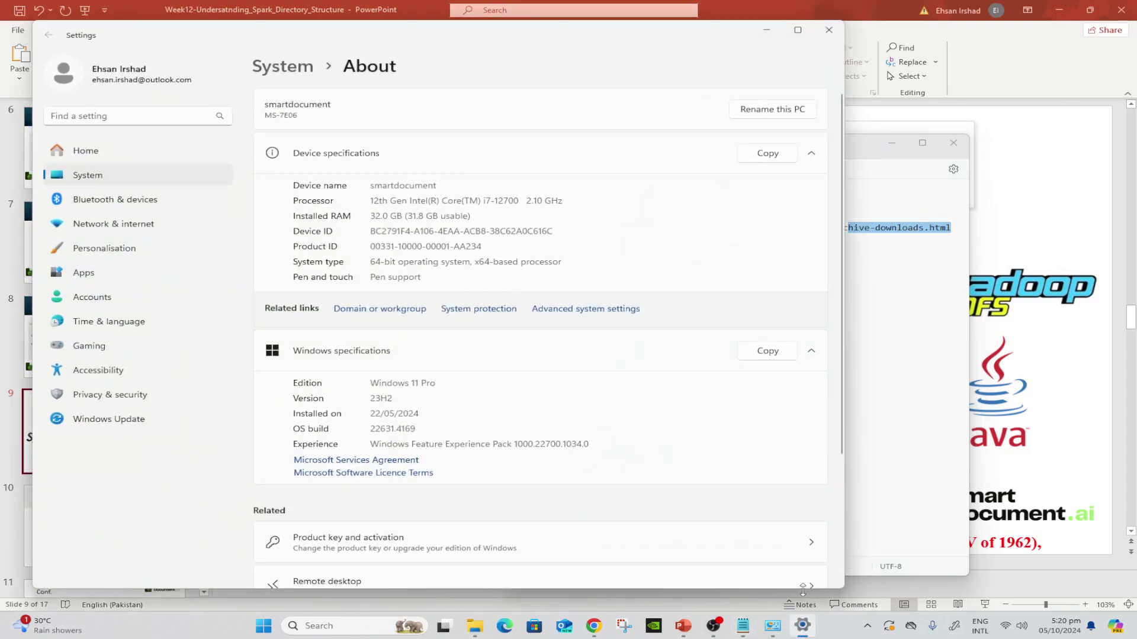
click(590, 309)
click(366, 382)
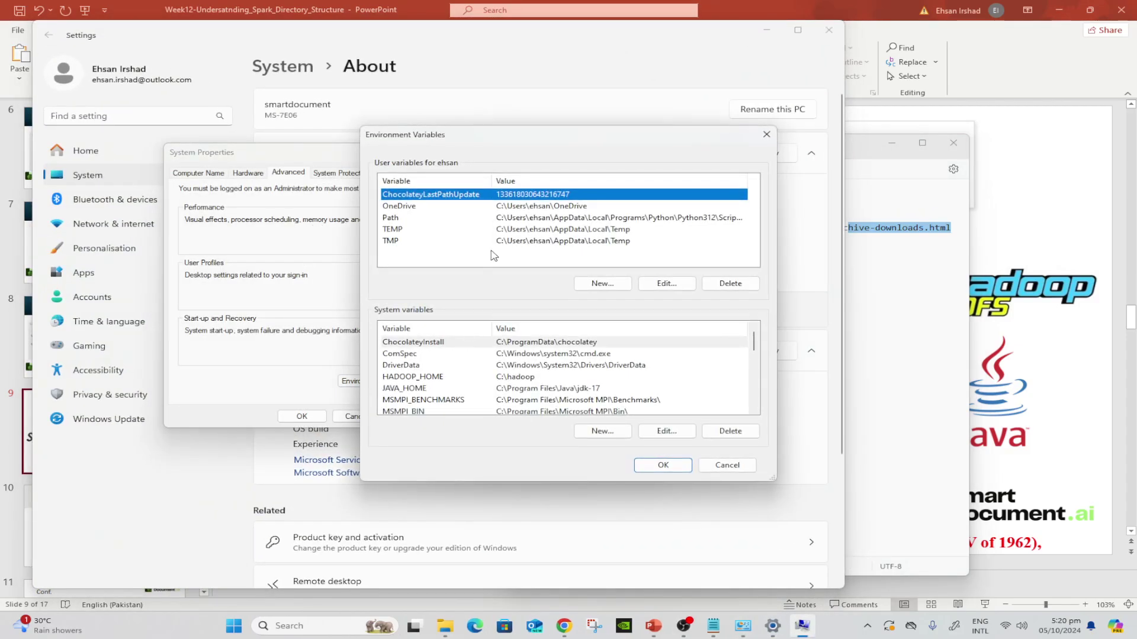
scroll(508, 331, down, 1)
click(487, 356)
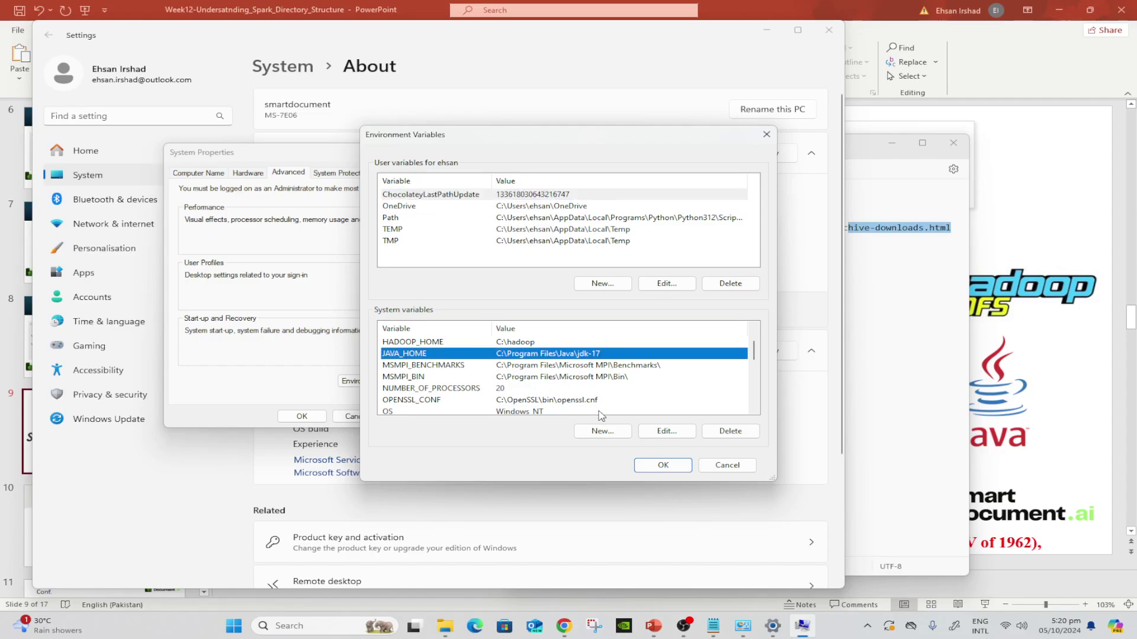
Open the system Path variable and check its %SPARK_HOME%\bin and %JAVA_HOME%\bin entries
scroll(501, 396, down, 2)
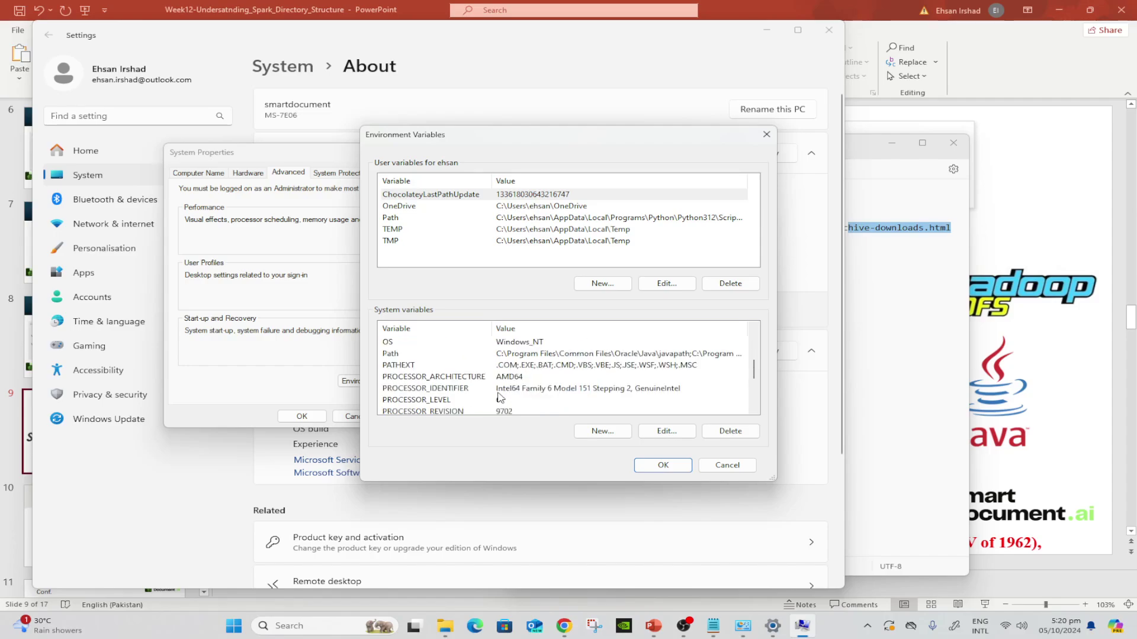
click(513, 355)
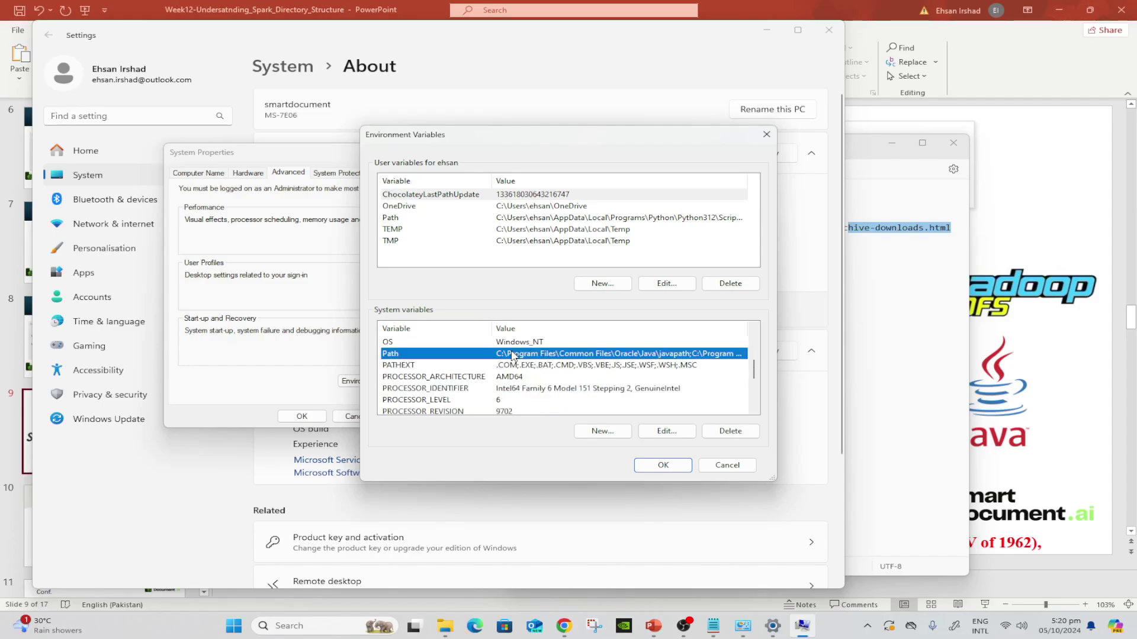
click(666, 431)
click(466, 353)
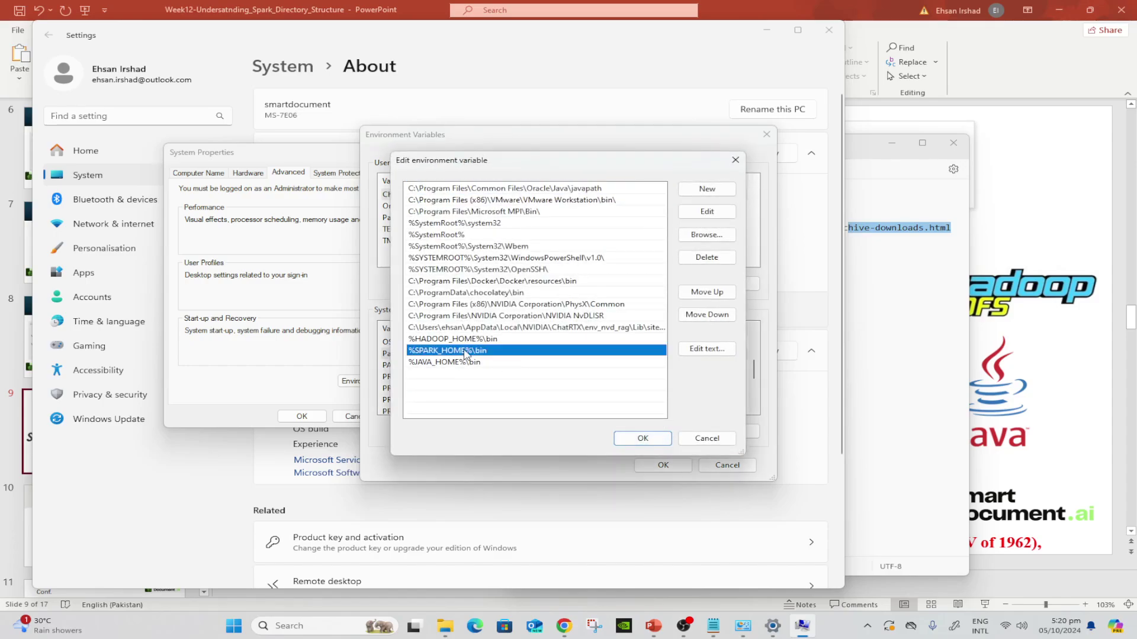
click(469, 363)
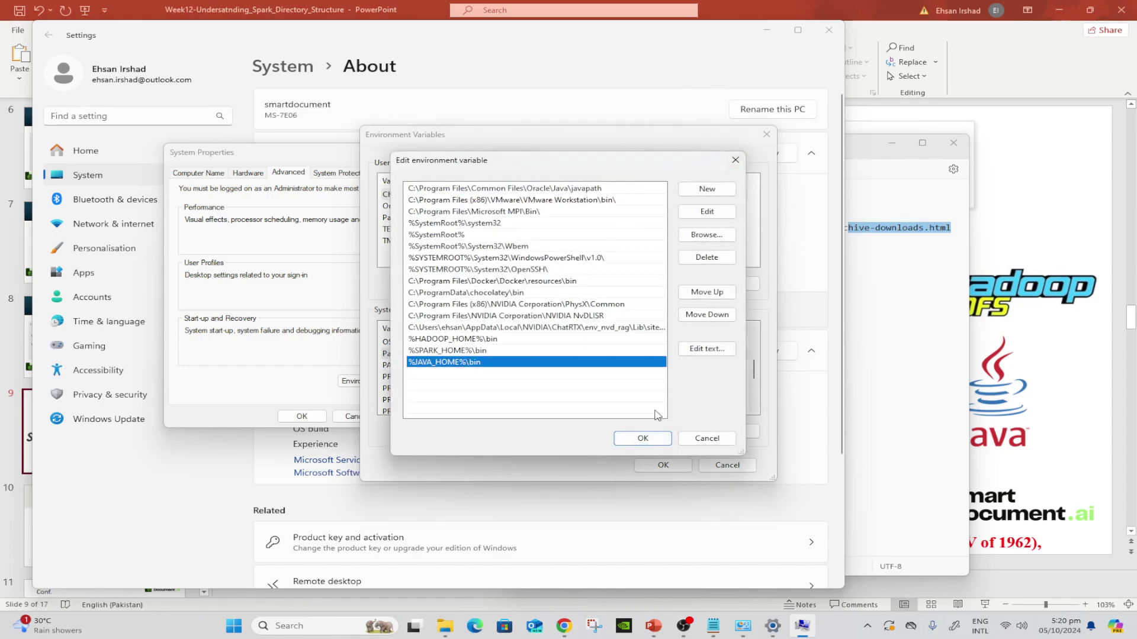
Open a new Command Prompt window and enlarge its text
click(316, 625)
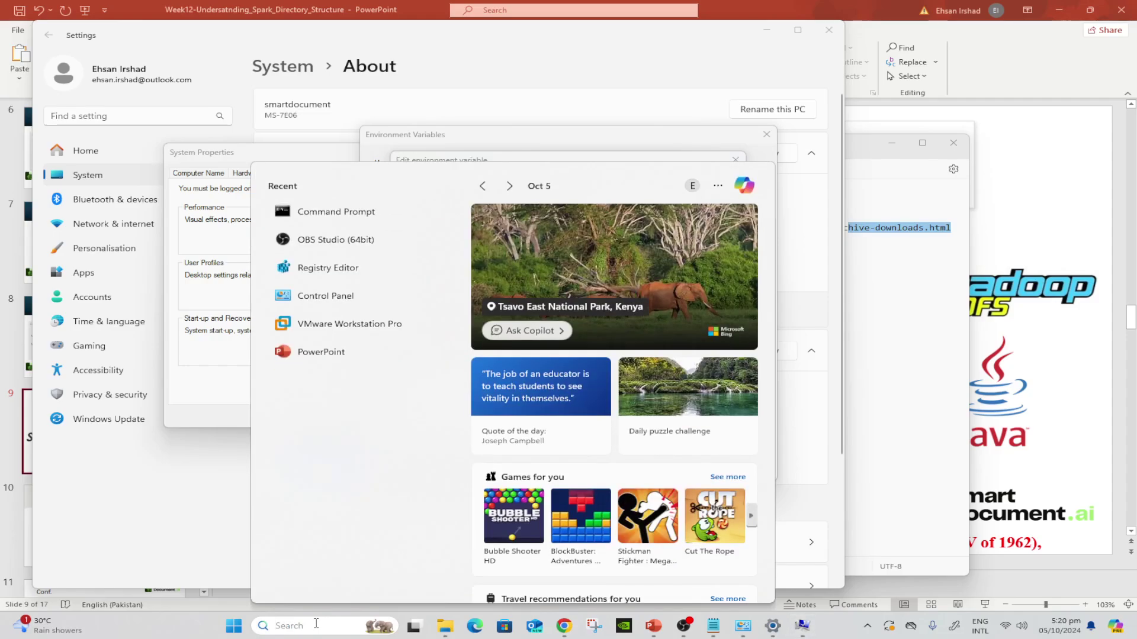
text(cmd)
key(Return)
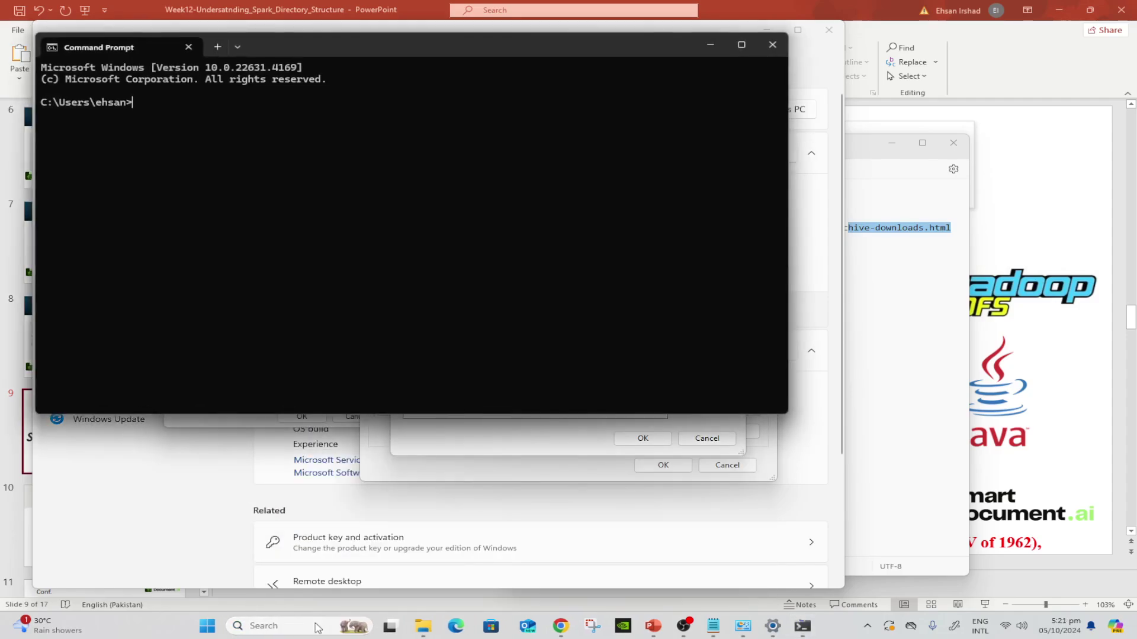
ctrl+scroll(300, 236, up, 5)
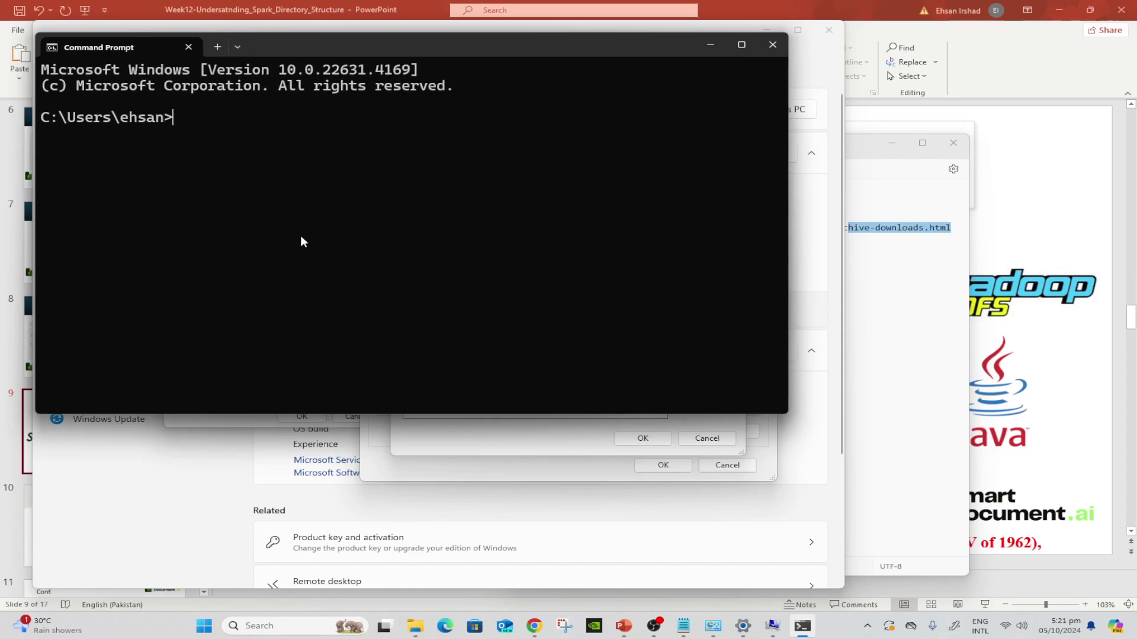
ctrl+scroll(300, 236, up, 1)
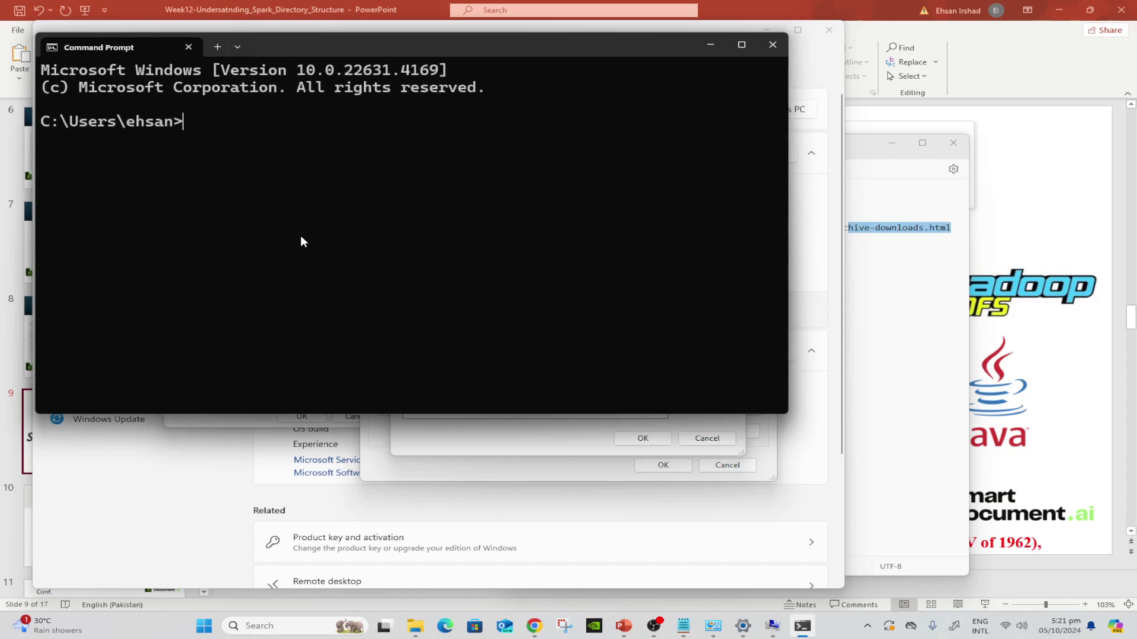
Launch the Spark shell with the command spark-shell and maximize the Command Prompt window
text(spark )
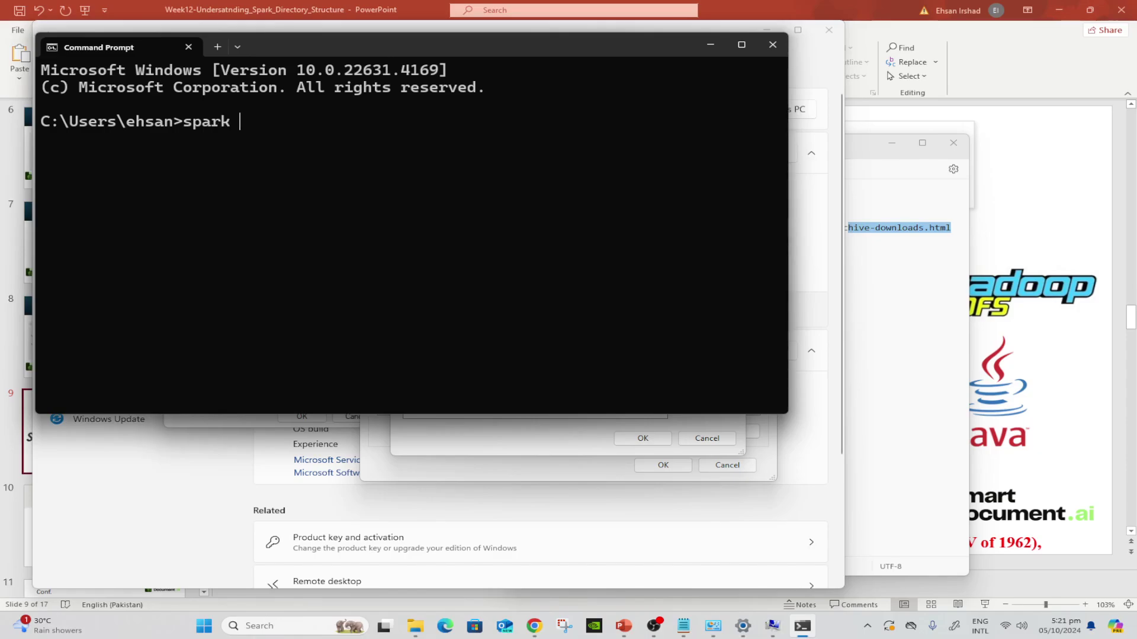
text(-shell)
key(Return)
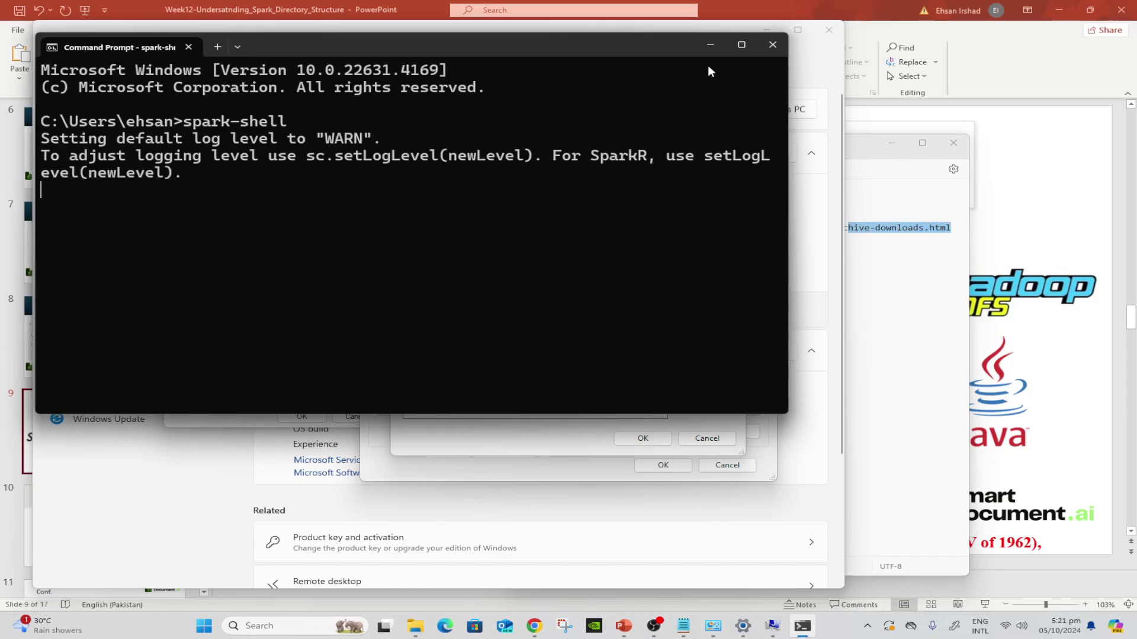
click(741, 45)
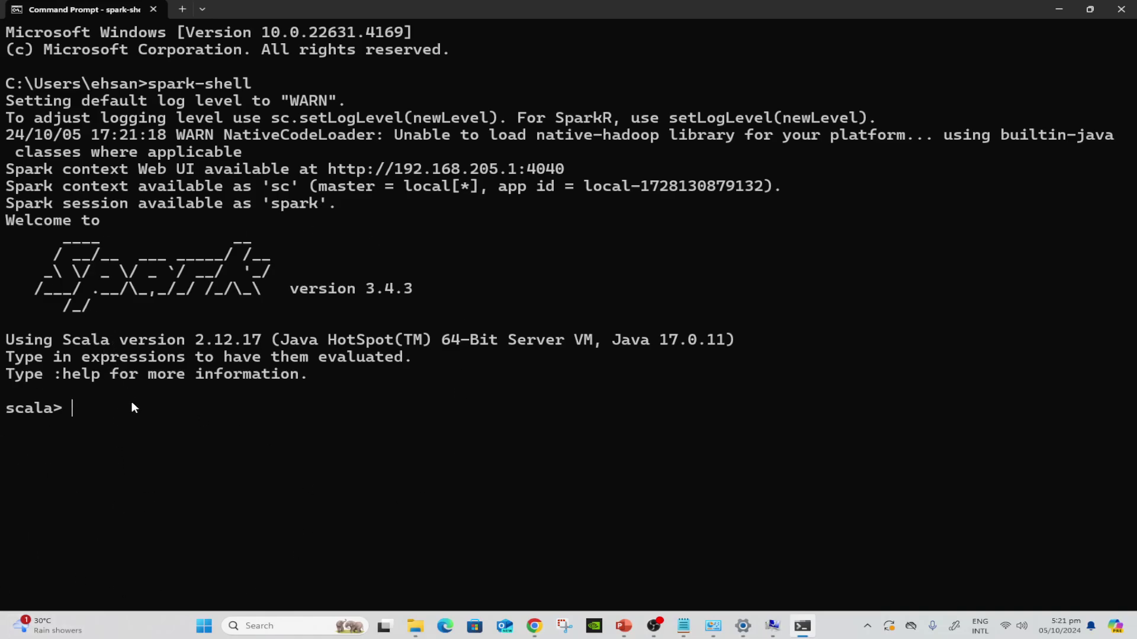
Try to run pyspark from the Scala prompt
text(pyspe)
text(rk)
key(Return)
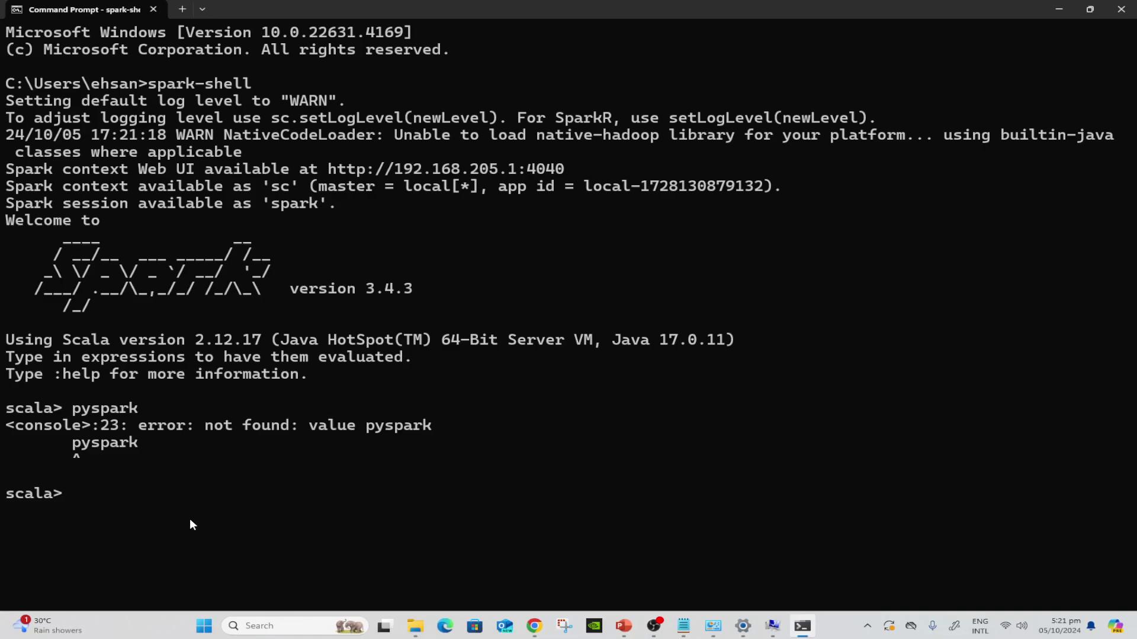
Terminate the Scala Spark shell, answering y to end the batch job, and launch pyspark from the command prompt
key(ctrl+c)
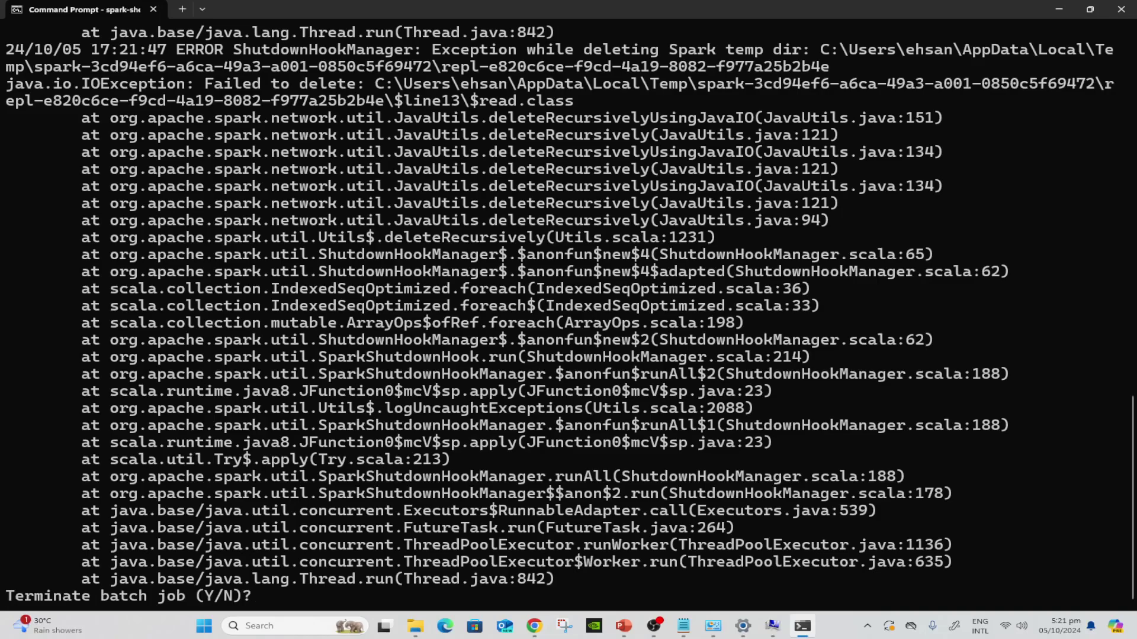
text(y)
key(Return)
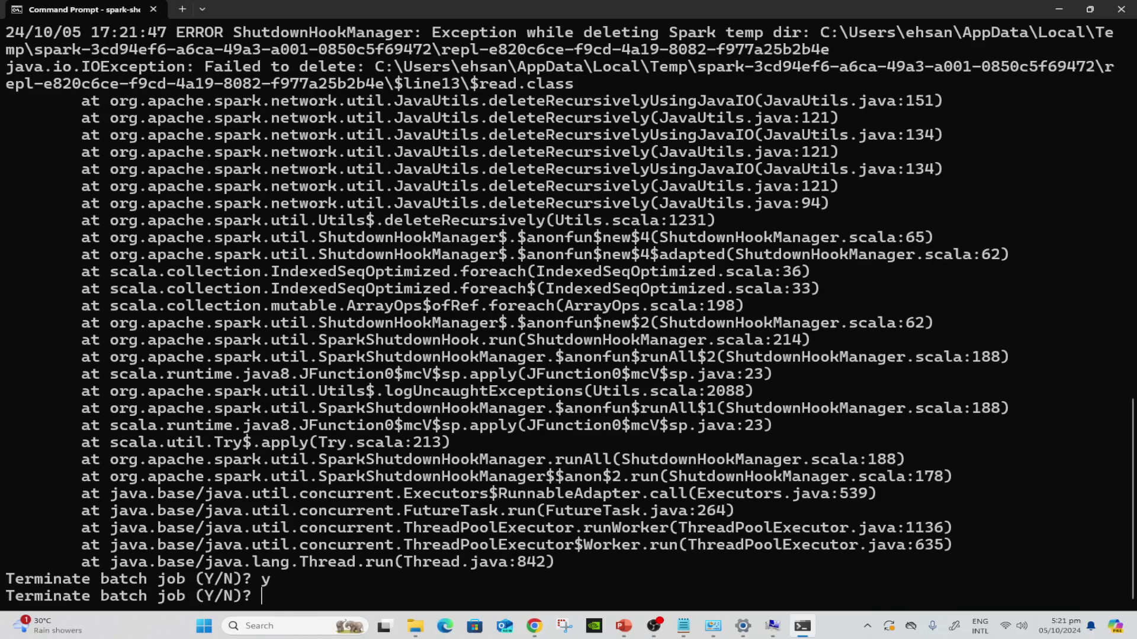
text(y)
key(Return)
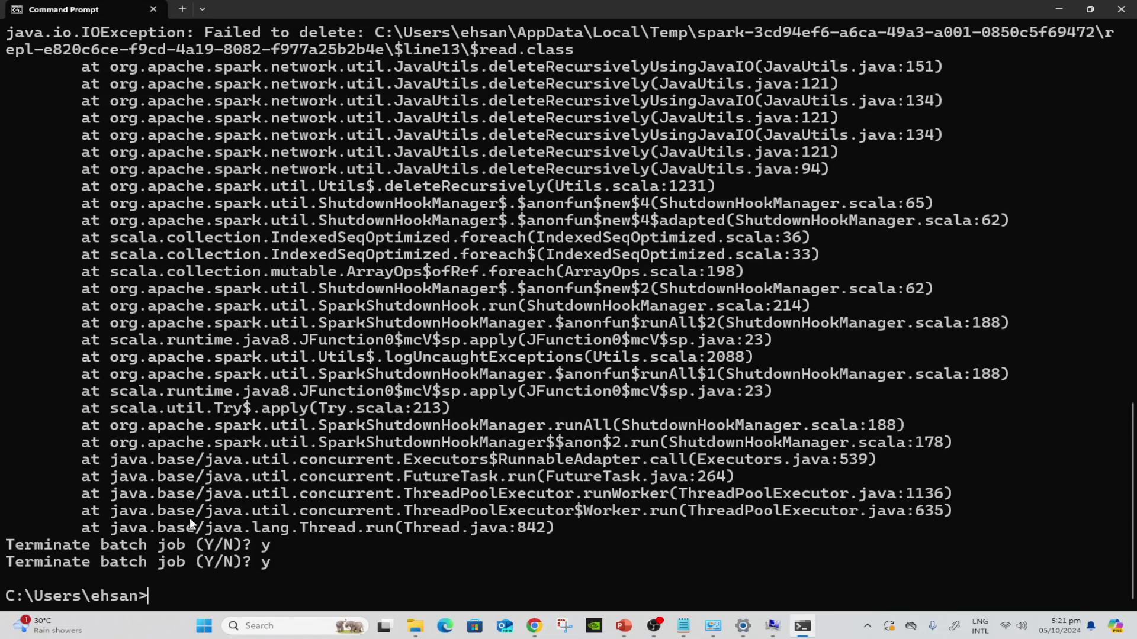
text(pyspark)
key(Return)
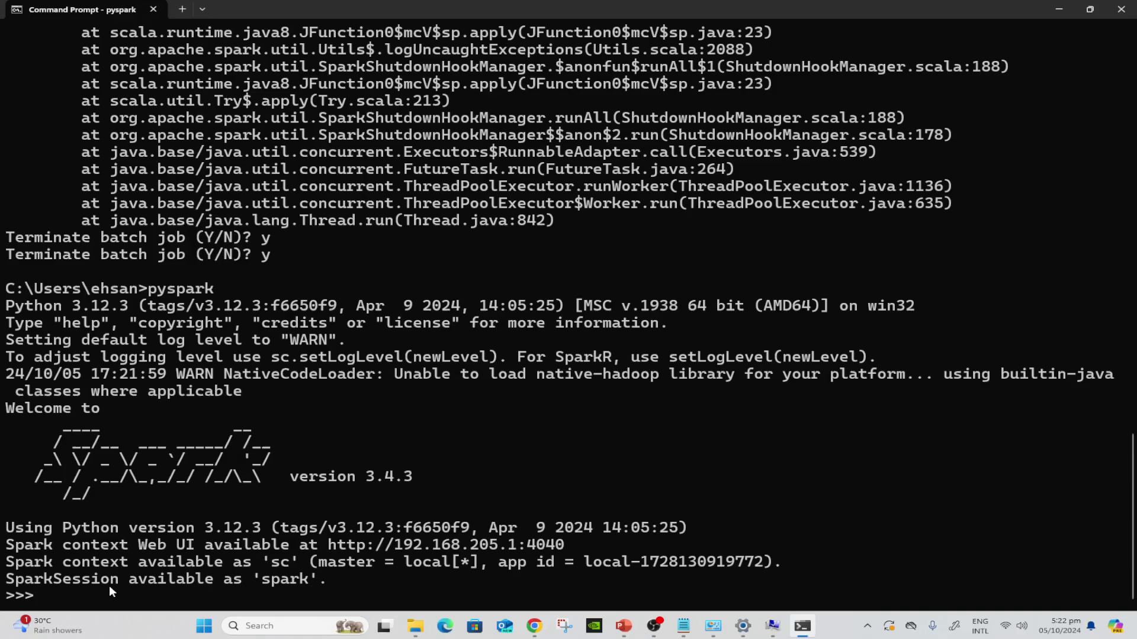
Import SparkSession in the Python shell with the statement from pyspark.sql import SparkSession
text(from pyspark)
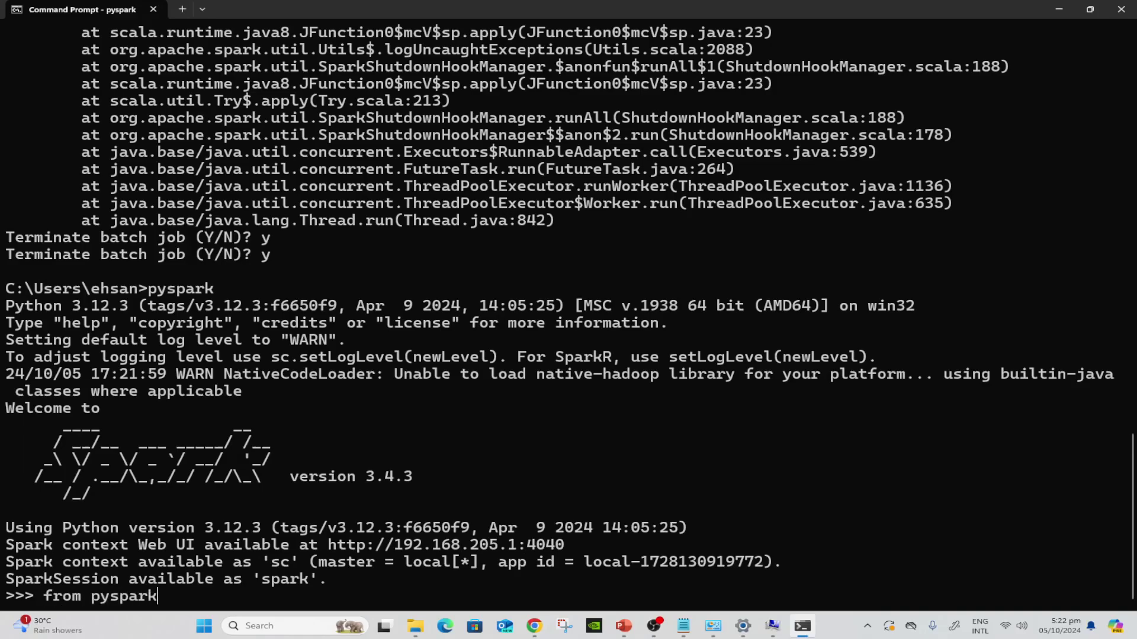
text(.sql import sp)
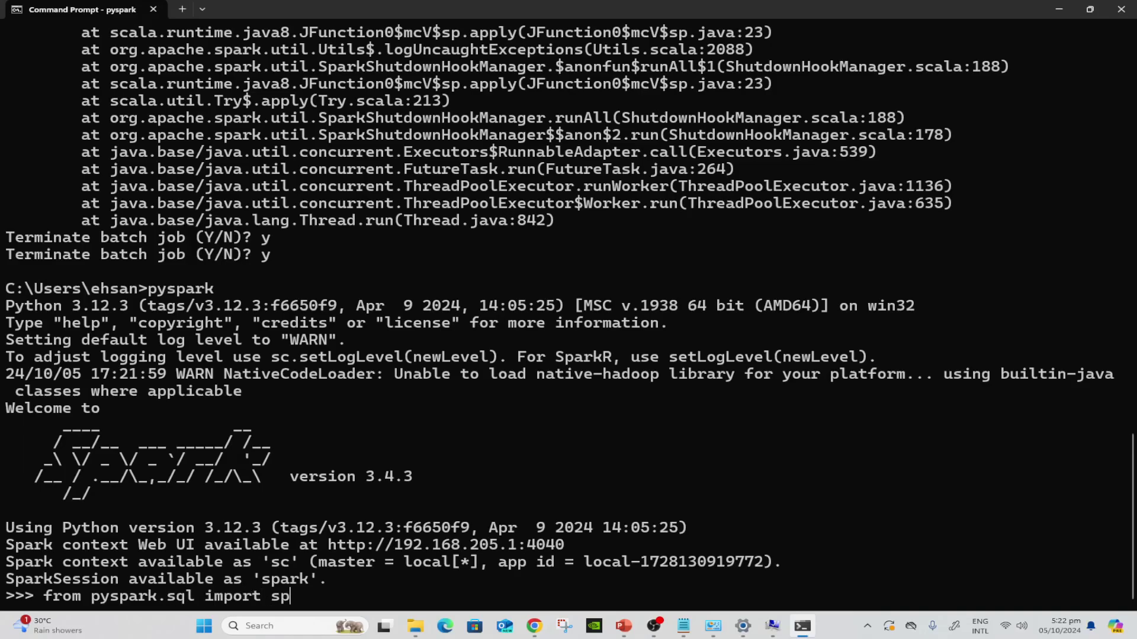
text(ark)
key(BackSpace)
key(BackSpace)
key(BackSpace)
key(BackSpace)
key(BackSpace)
text(SparkSessio)
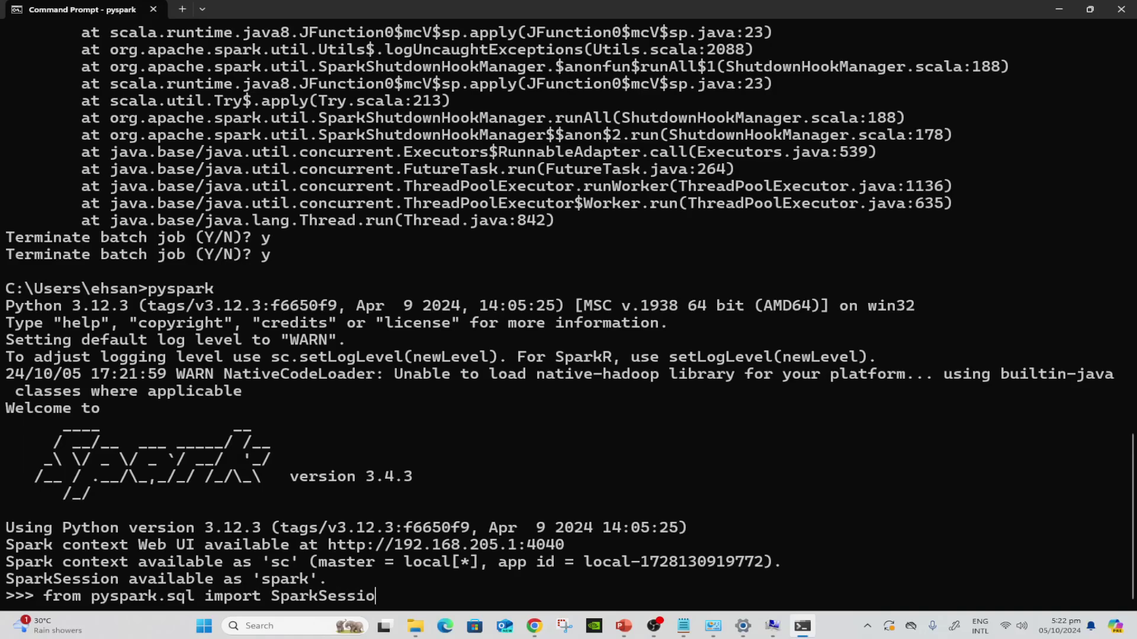
text(n)
key(Return)
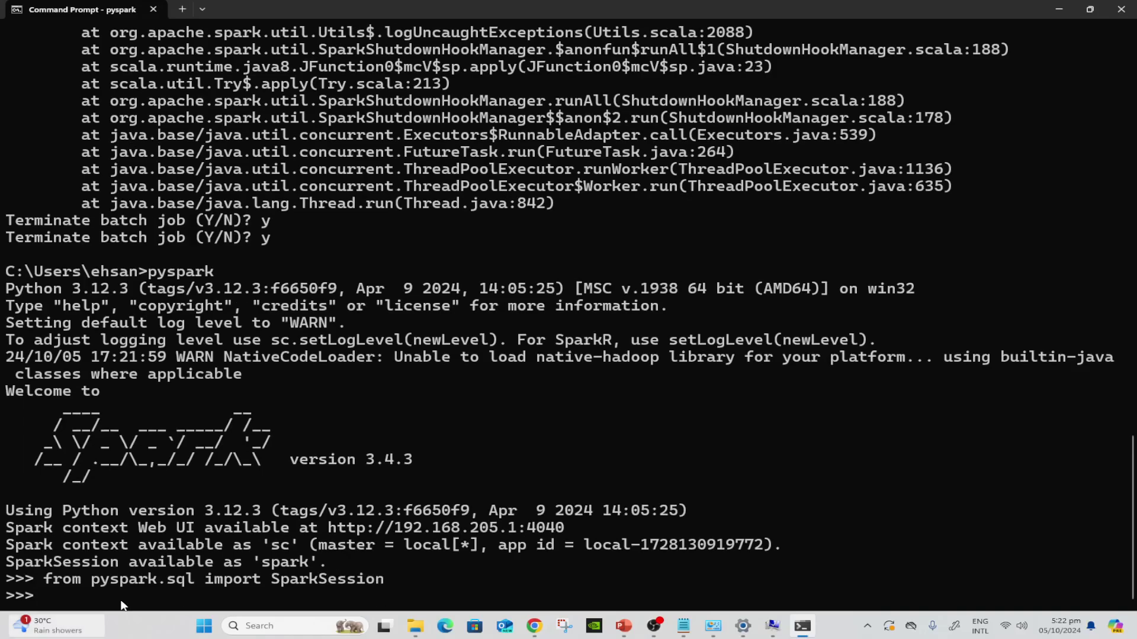
double_click(34, 595)
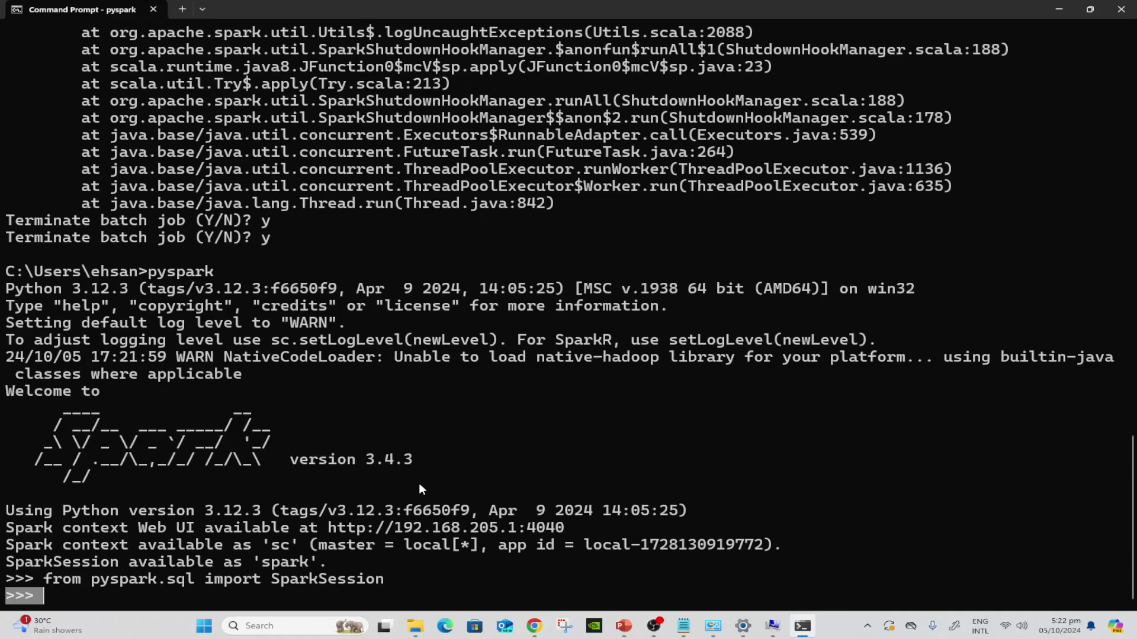
scroll(417, 509, up, 2)
scroll(416, 524, down, 2)
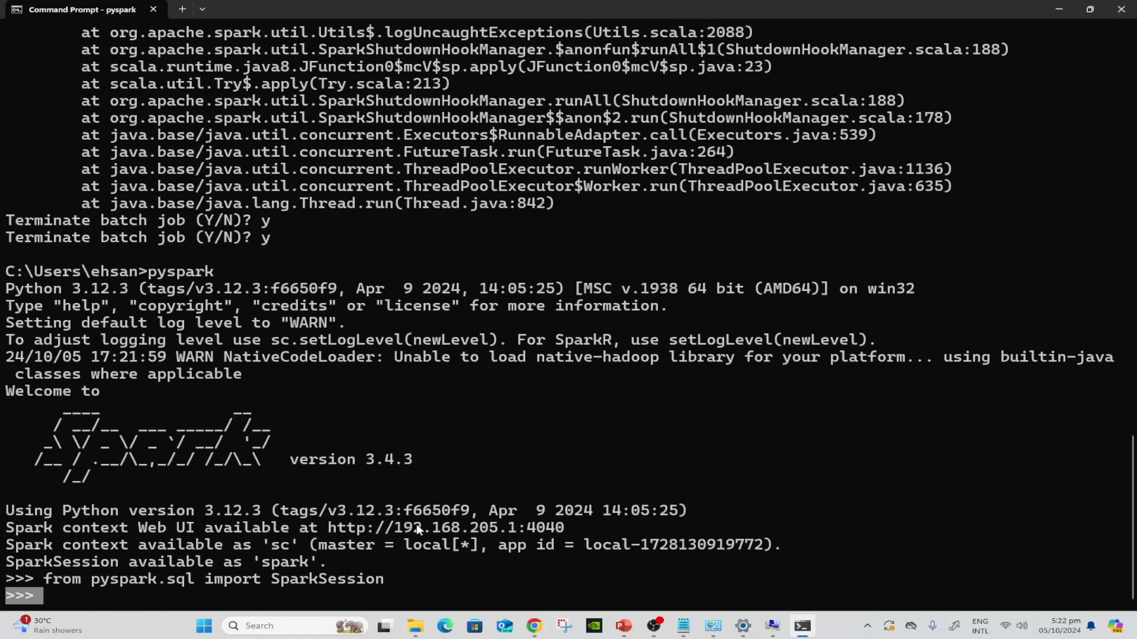
click(389, 594)
scroll(389, 595, up, 1)
scroll(389, 594, down, 1)
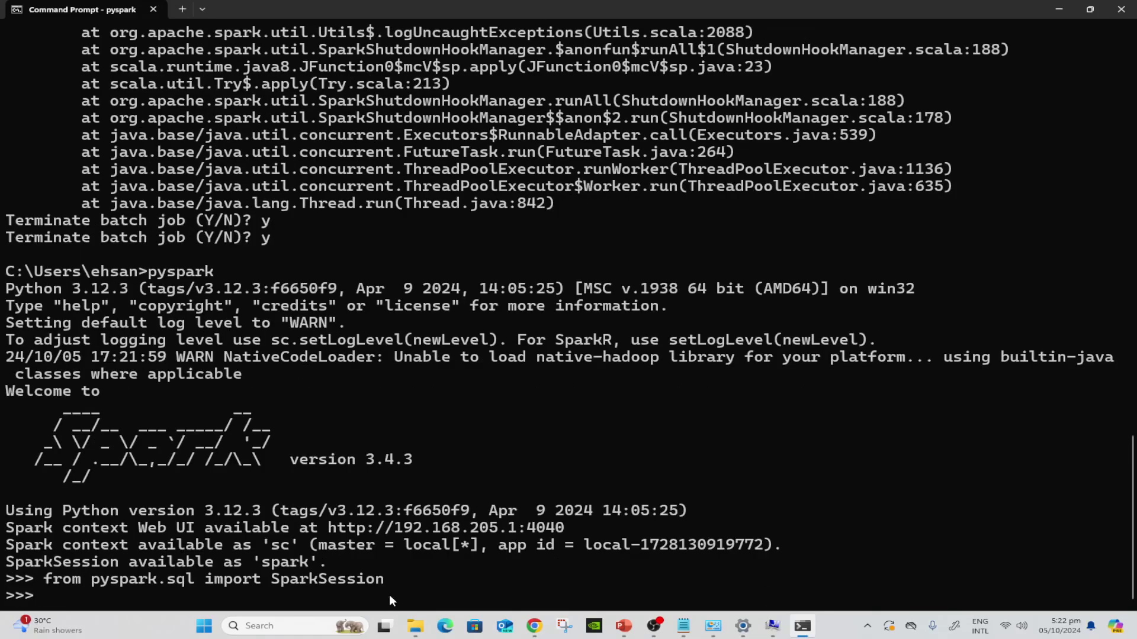
ctrl+click(526, 531)
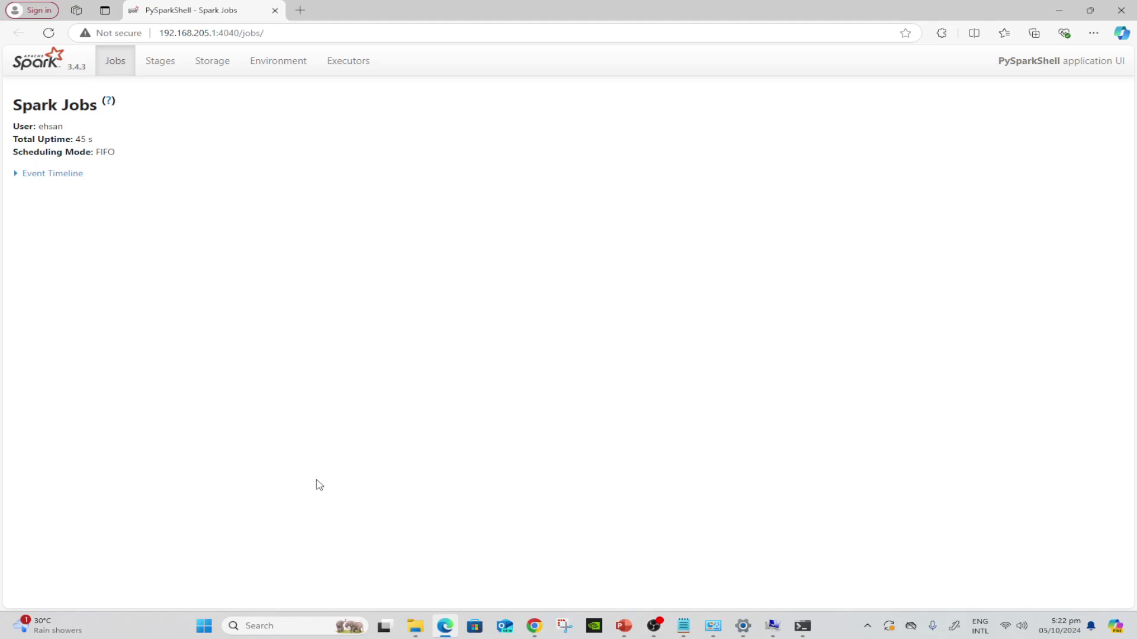
click(801, 626)
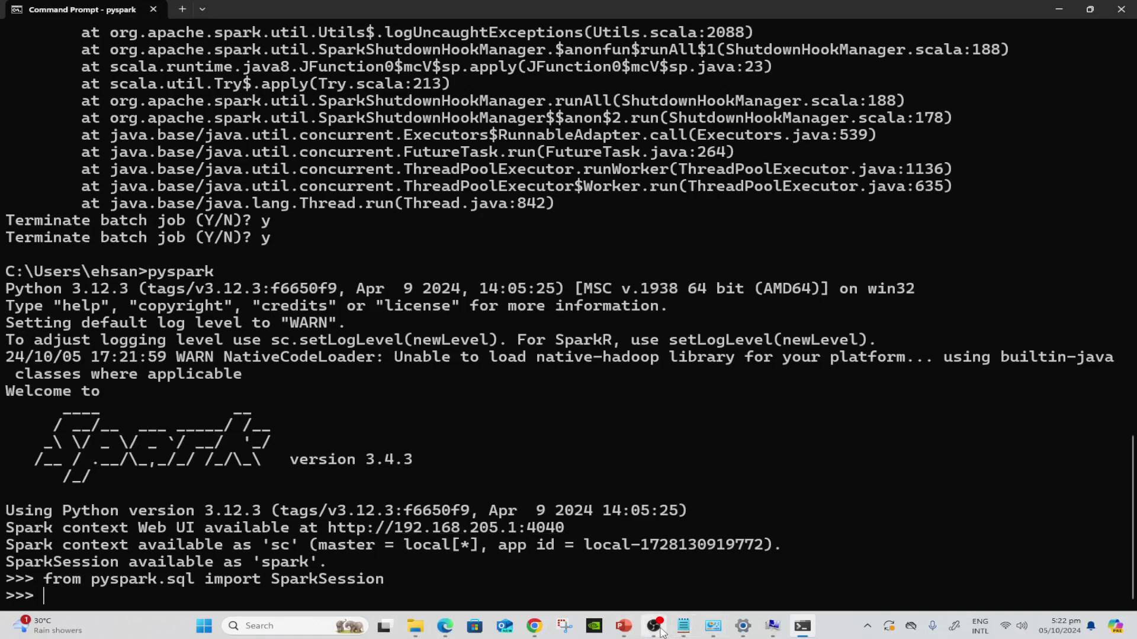
mouse_move(536, 630)
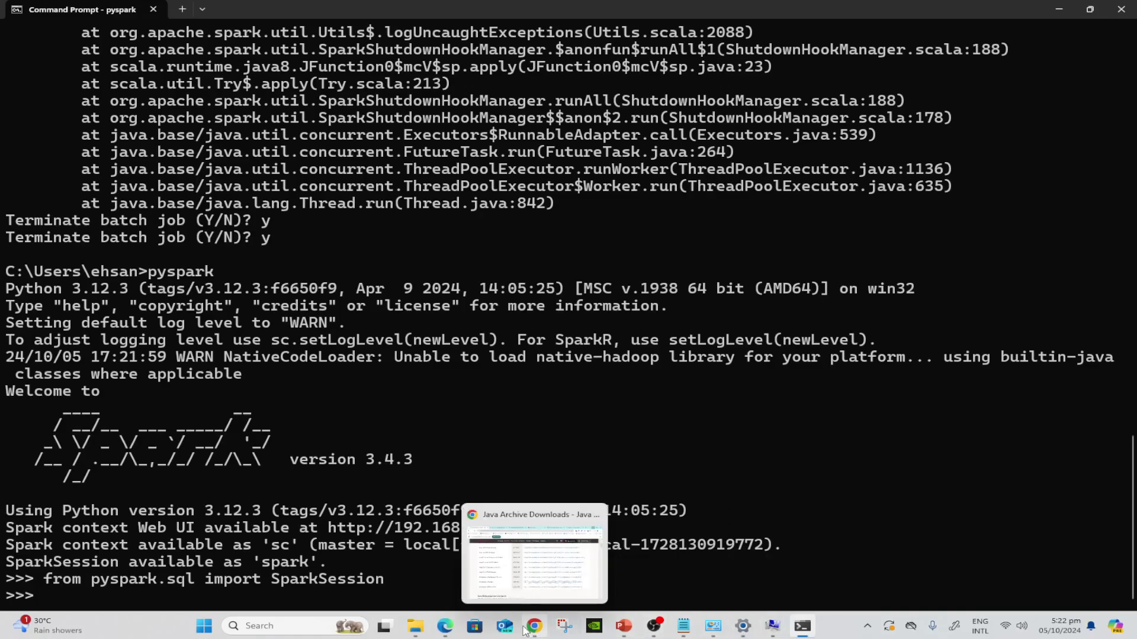
click(445, 626)
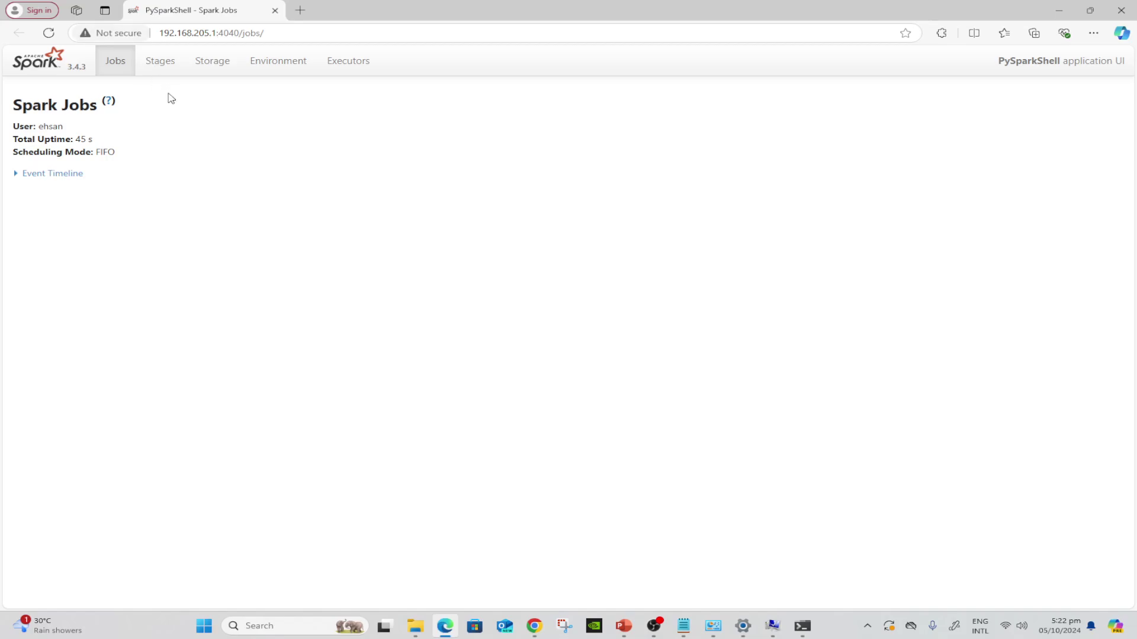
click(15, 174)
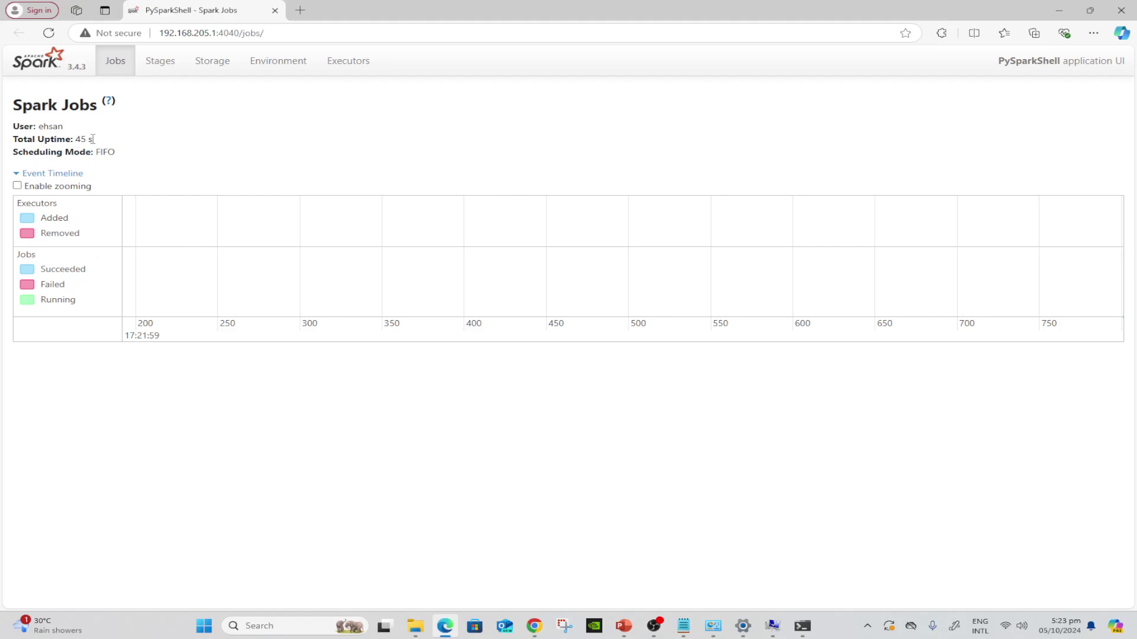
View the Stages and Storage pages, and examine the runtime information and Spark properties on the Environment page
click(162, 65)
click(222, 66)
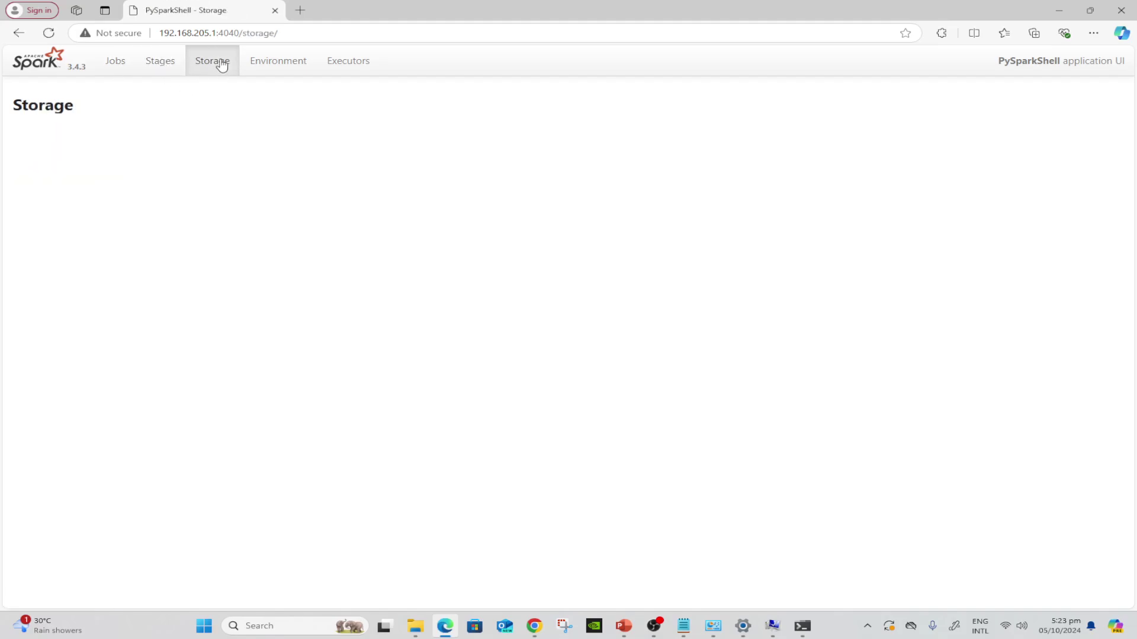
click(276, 67)
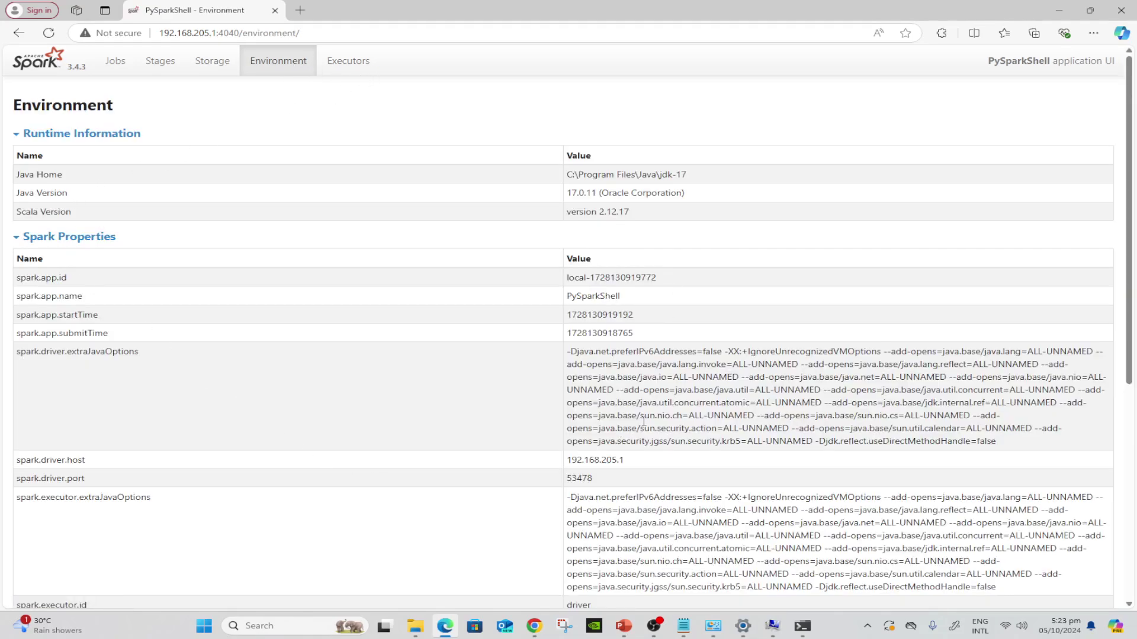
scroll(155, 432, down, 2)
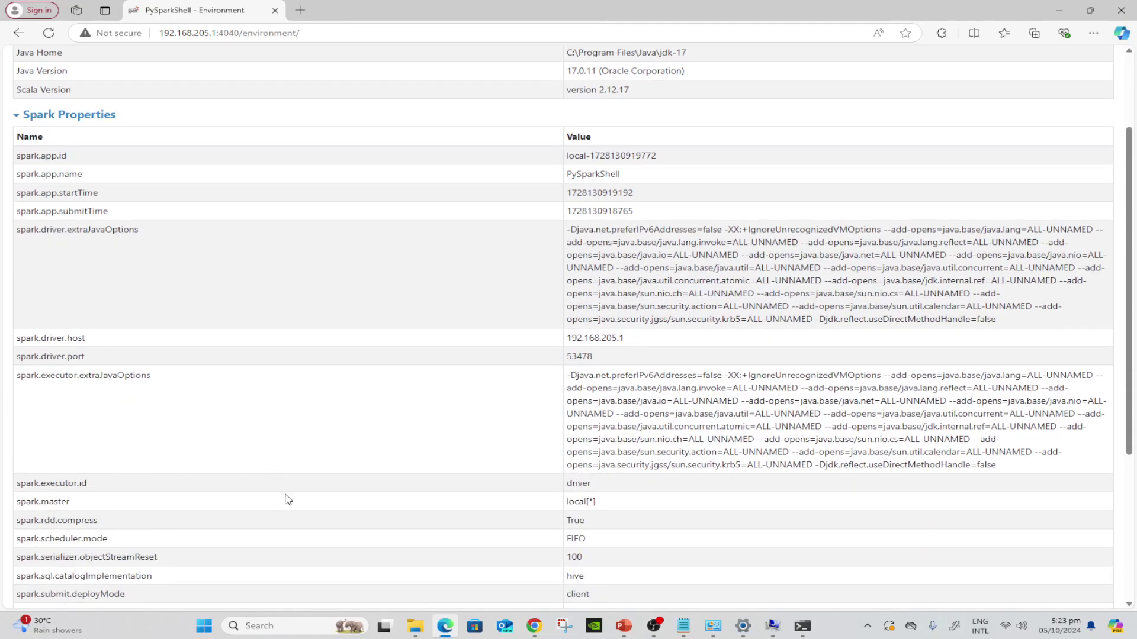
scroll(299, 493, down, 3)
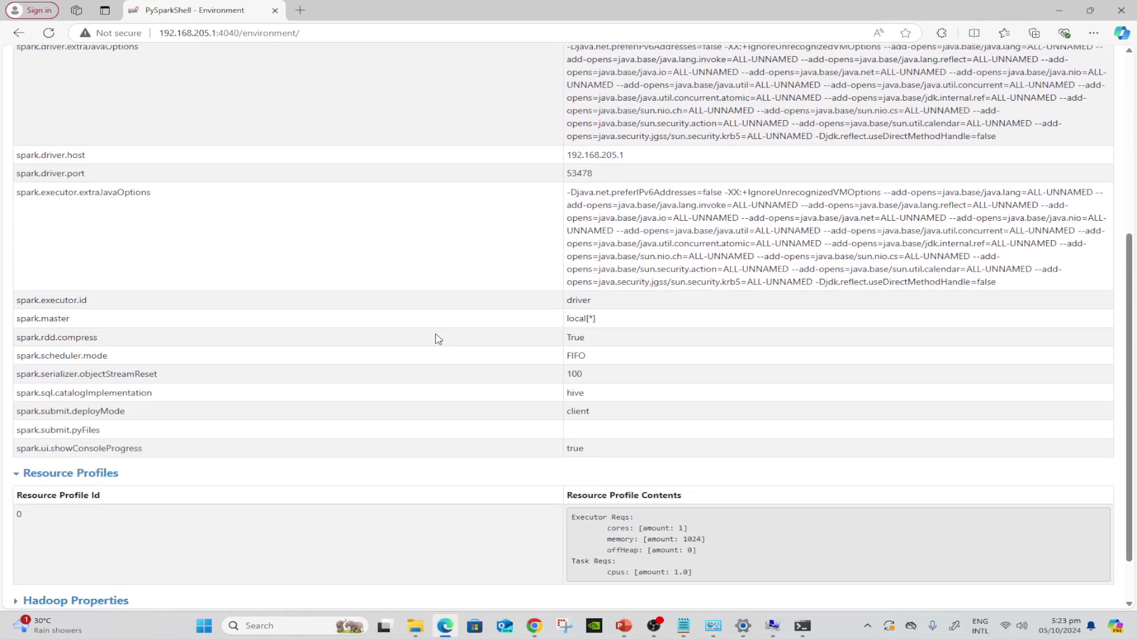
scroll(434, 338, up, 5)
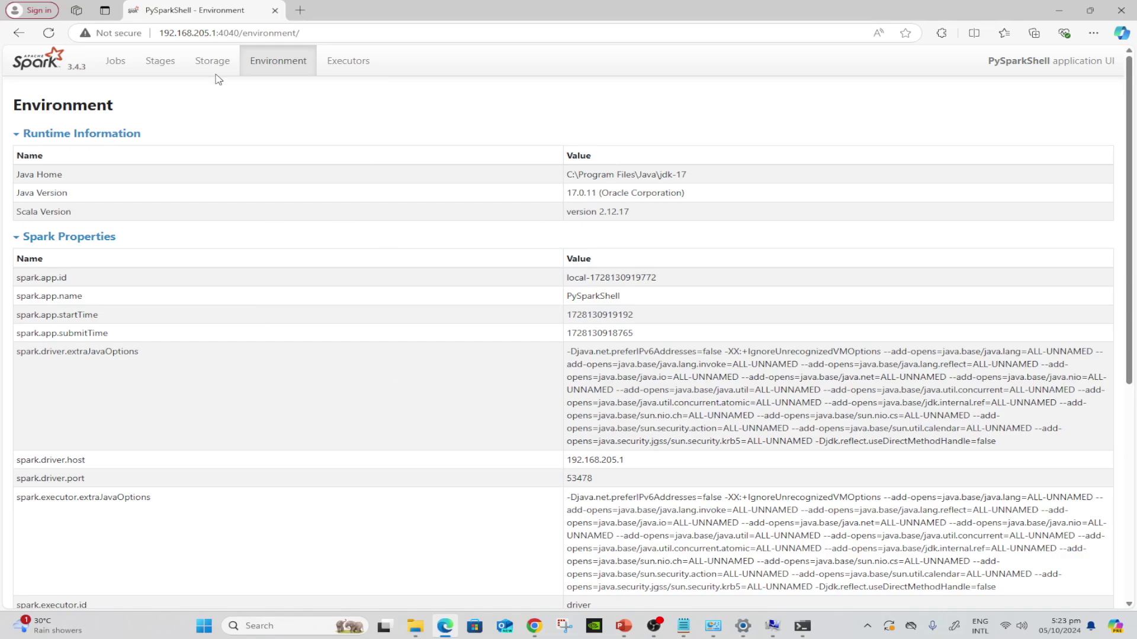
Examine the Executors summary, and go back through the Environment, Storage and Stages pages to the Jobs event timeline
click(348, 62)
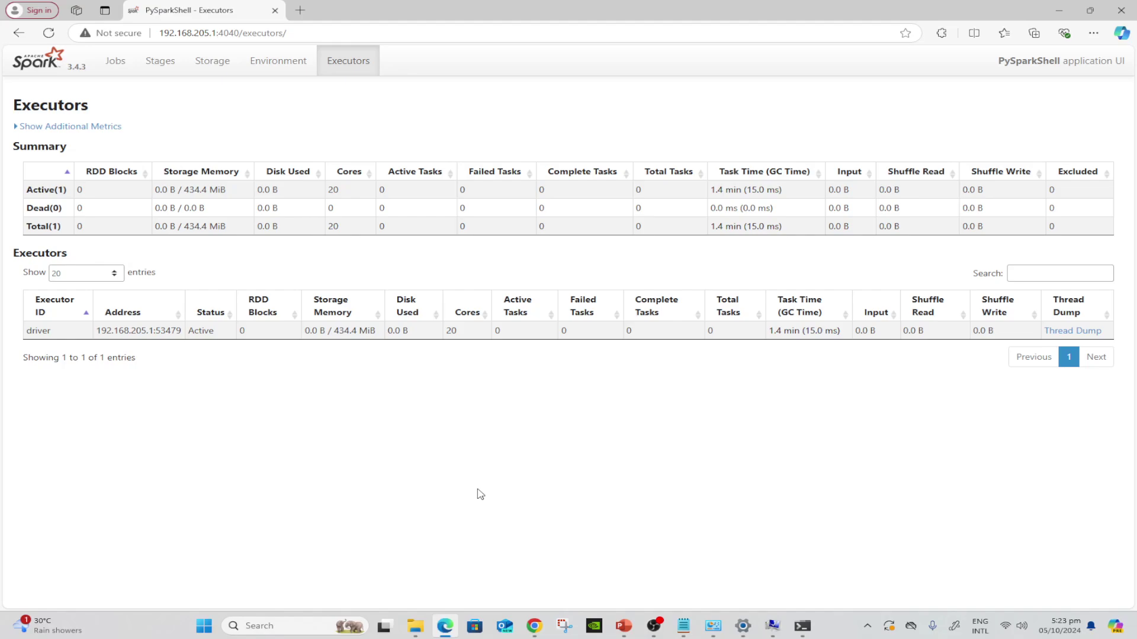
click(264, 59)
click(204, 64)
click(172, 69)
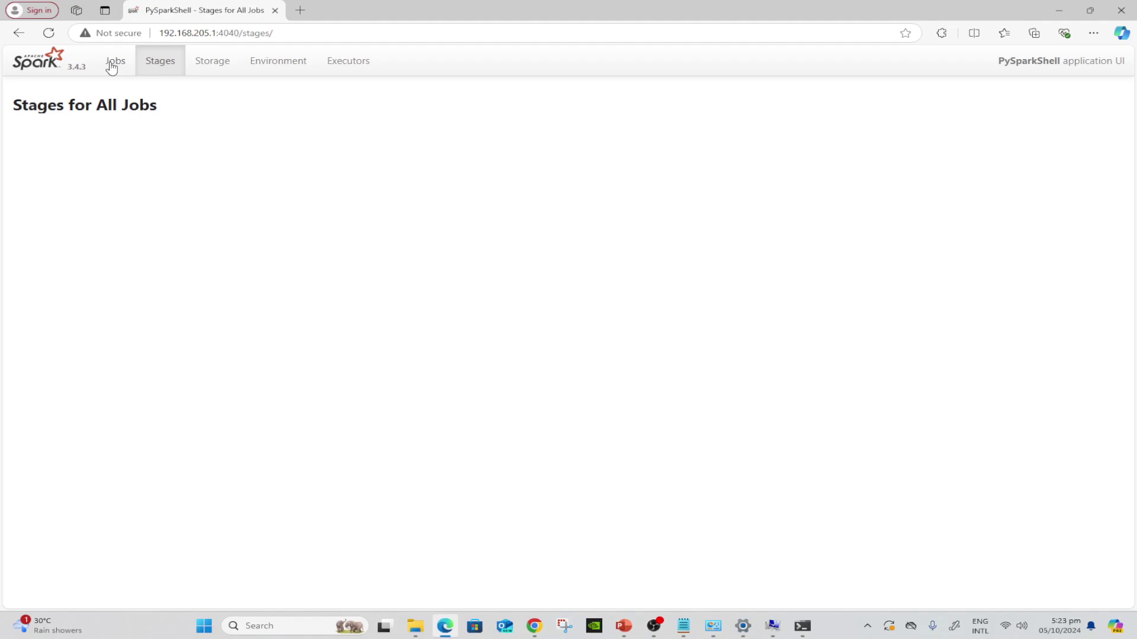
click(111, 69)
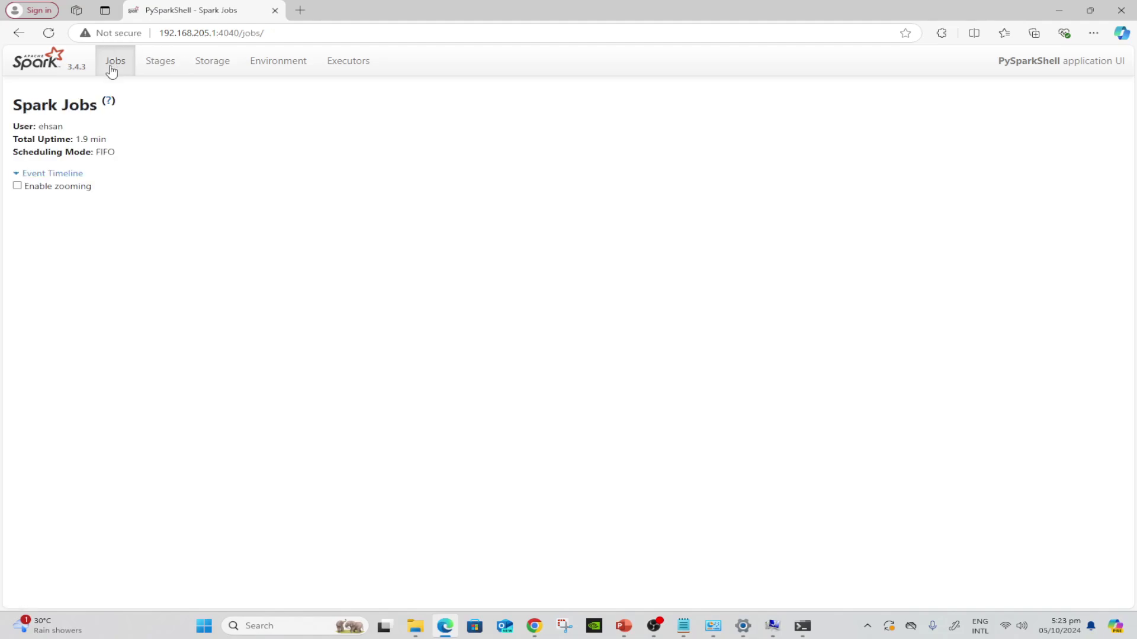
click(31, 173)
click(19, 175)
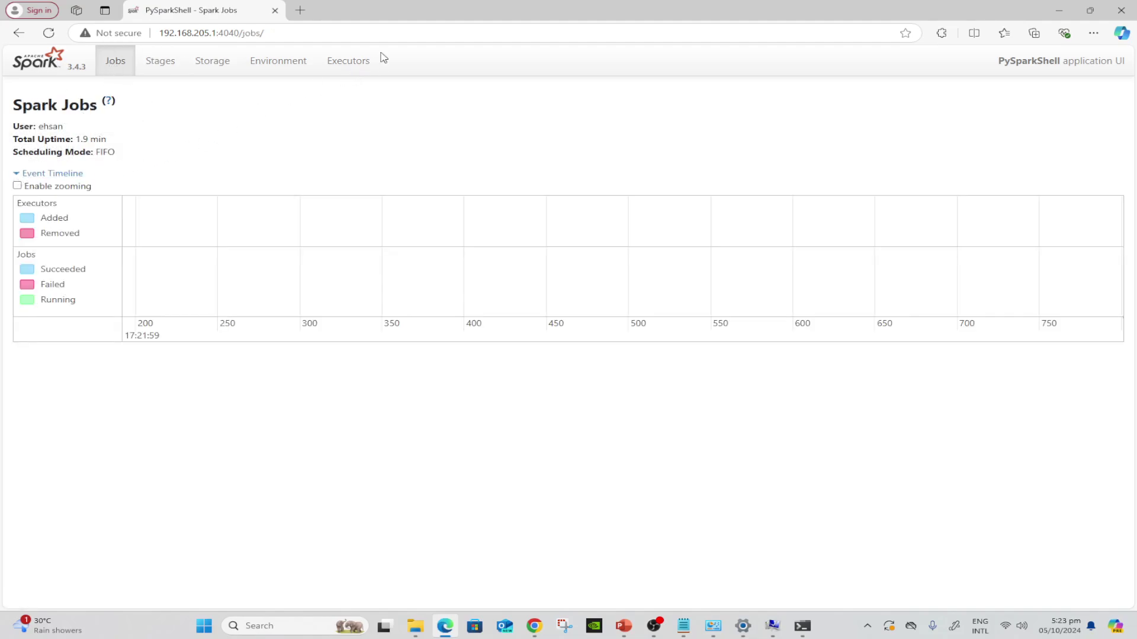
Revisit the Executors, Storage and Stages pages of the Spark UI and return to the Jobs page
click(349, 59)
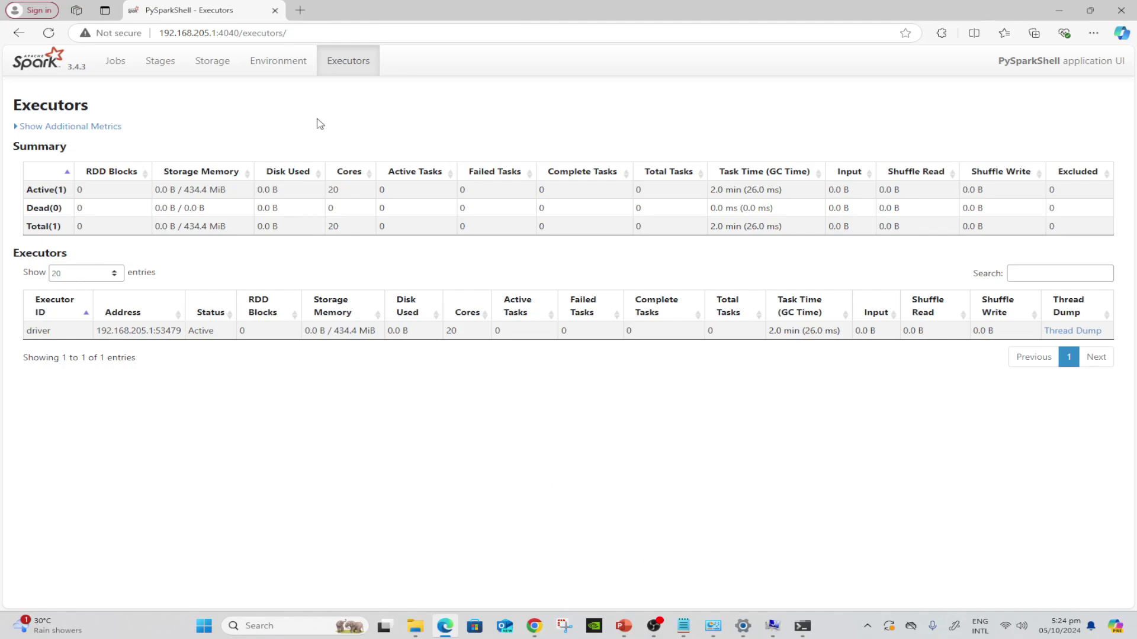
click(222, 67)
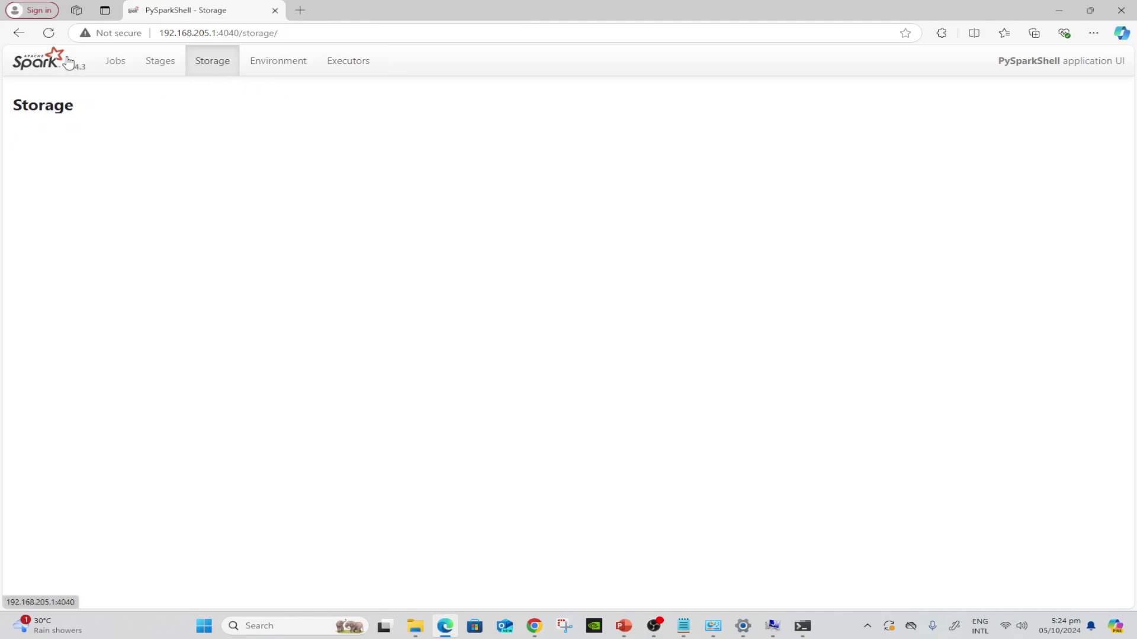
click(115, 63)
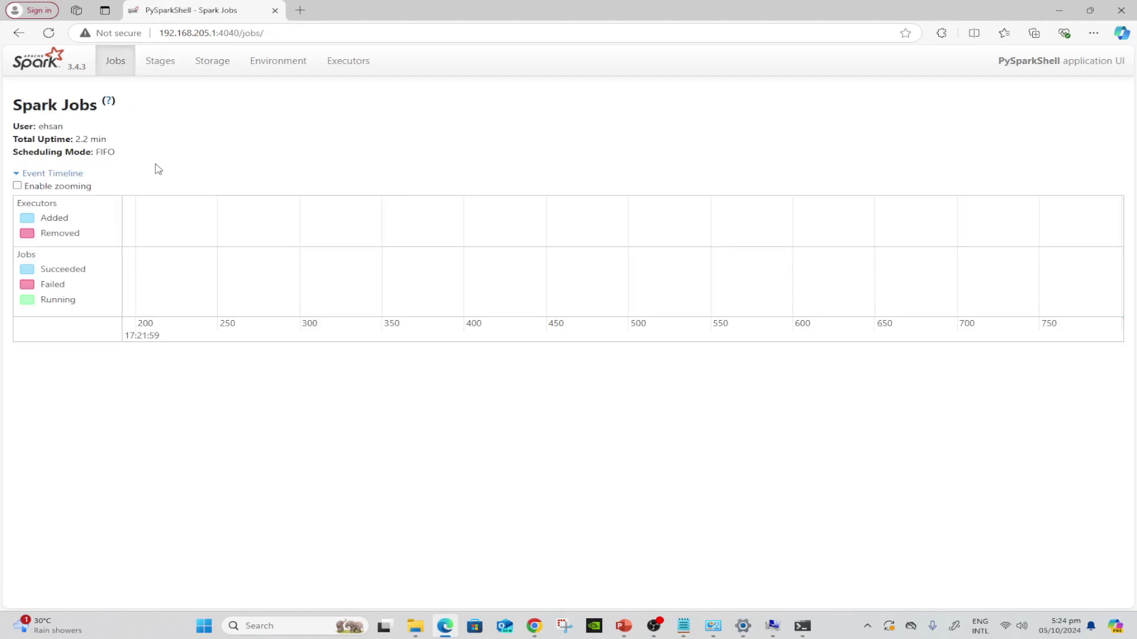
click(216, 63)
click(166, 64)
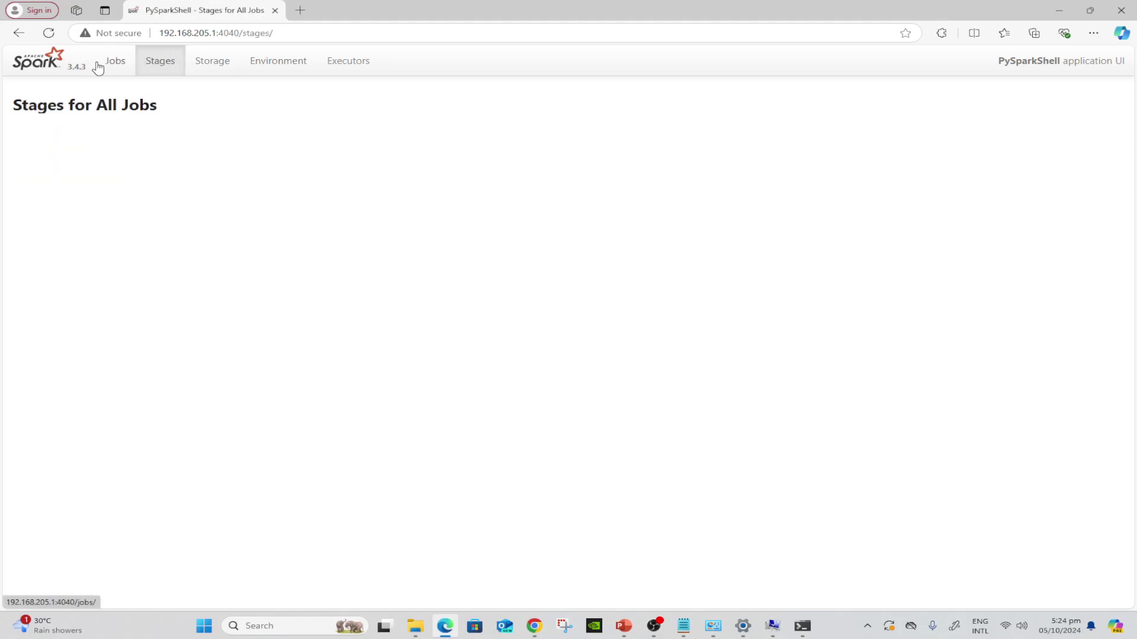
click(110, 69)
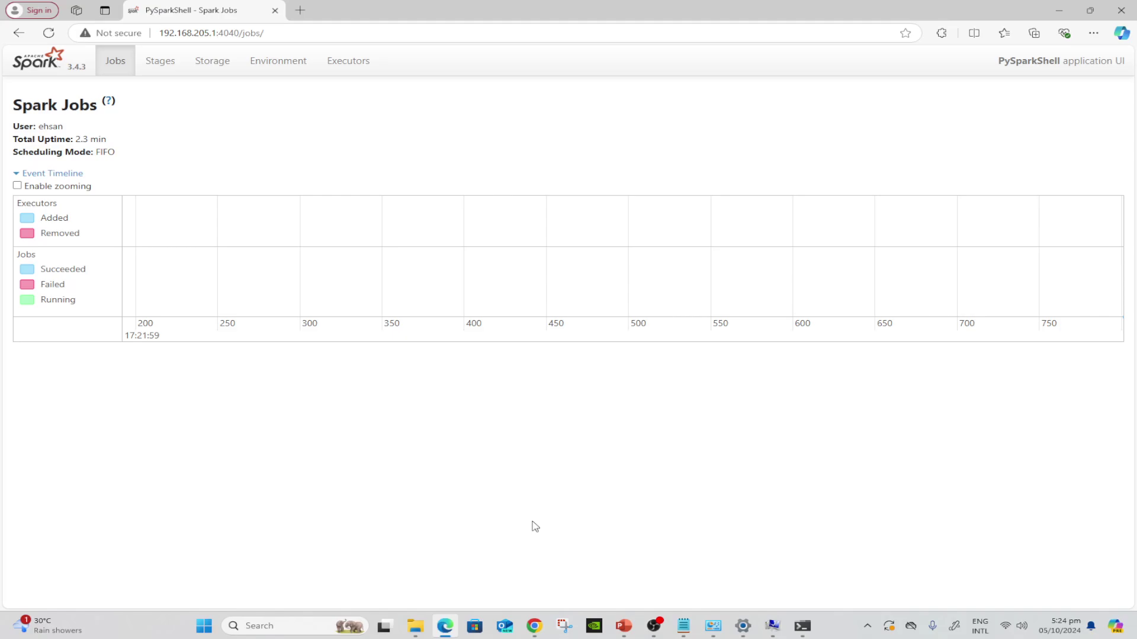
Switch to Chrome and open the first Short in the YouTube watch history, "Eight Times You Should Be Silent At all Cost"
click(533, 629)
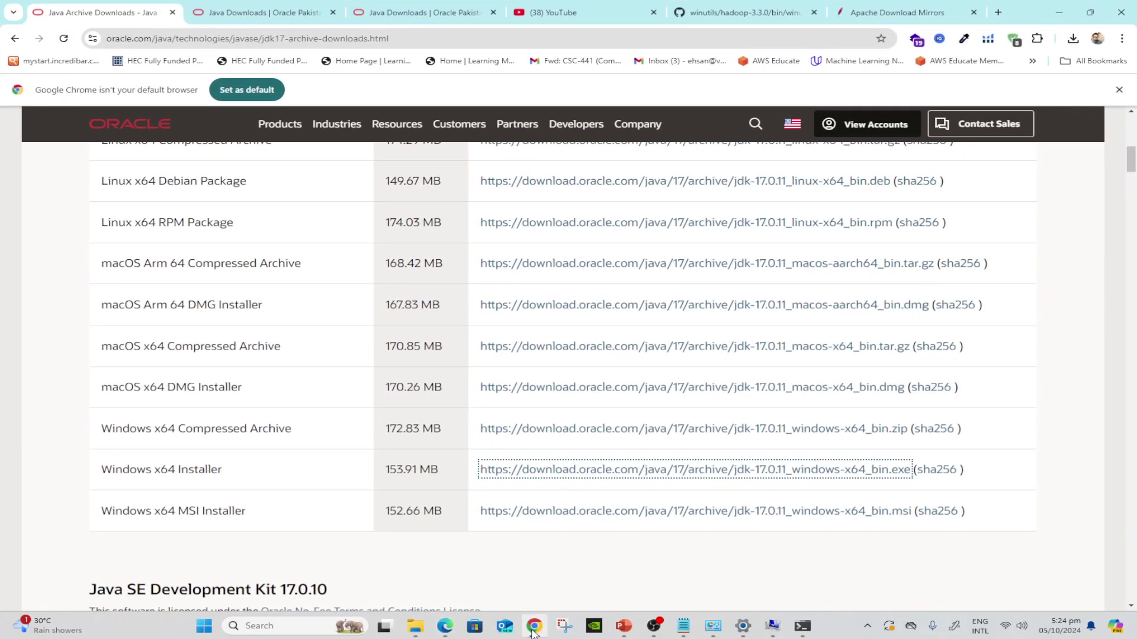
click(639, 580)
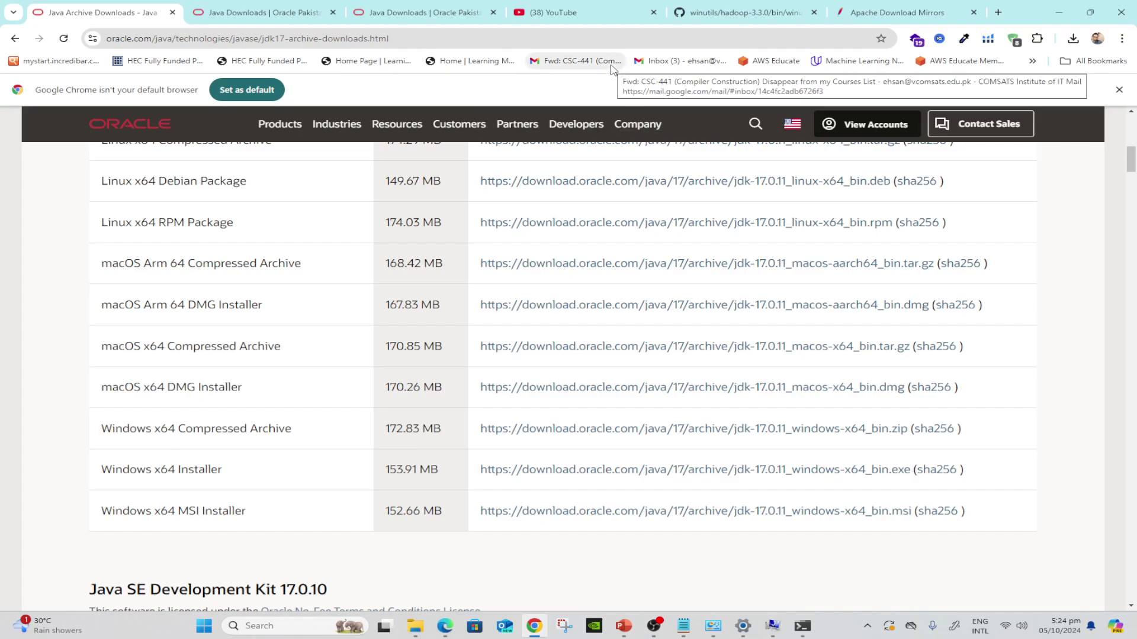
click(596, 17)
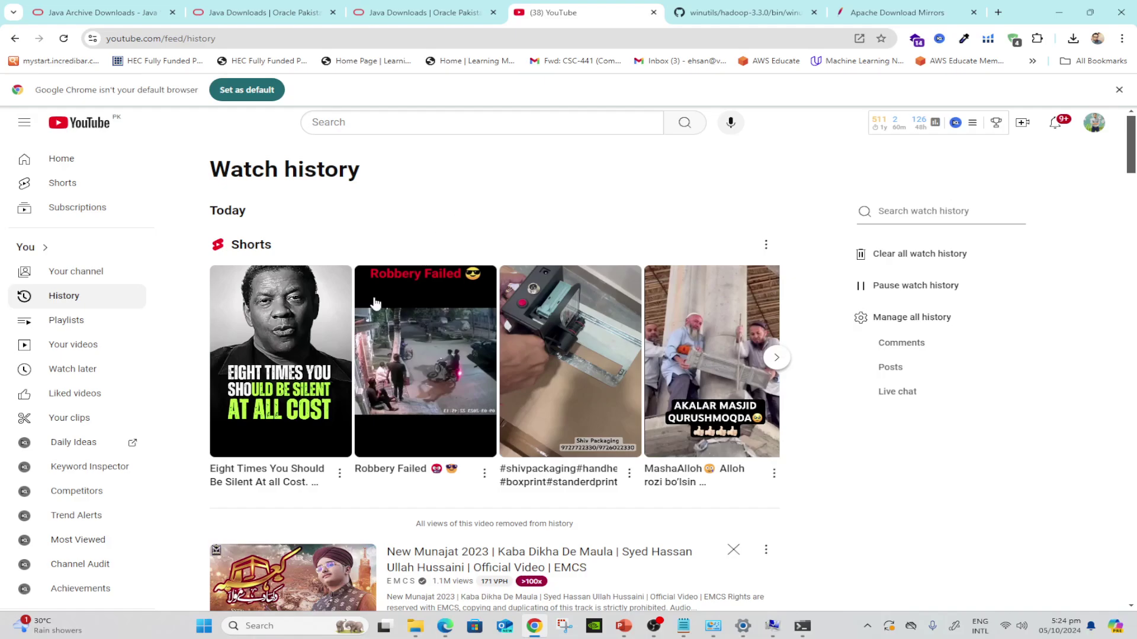
click(282, 356)
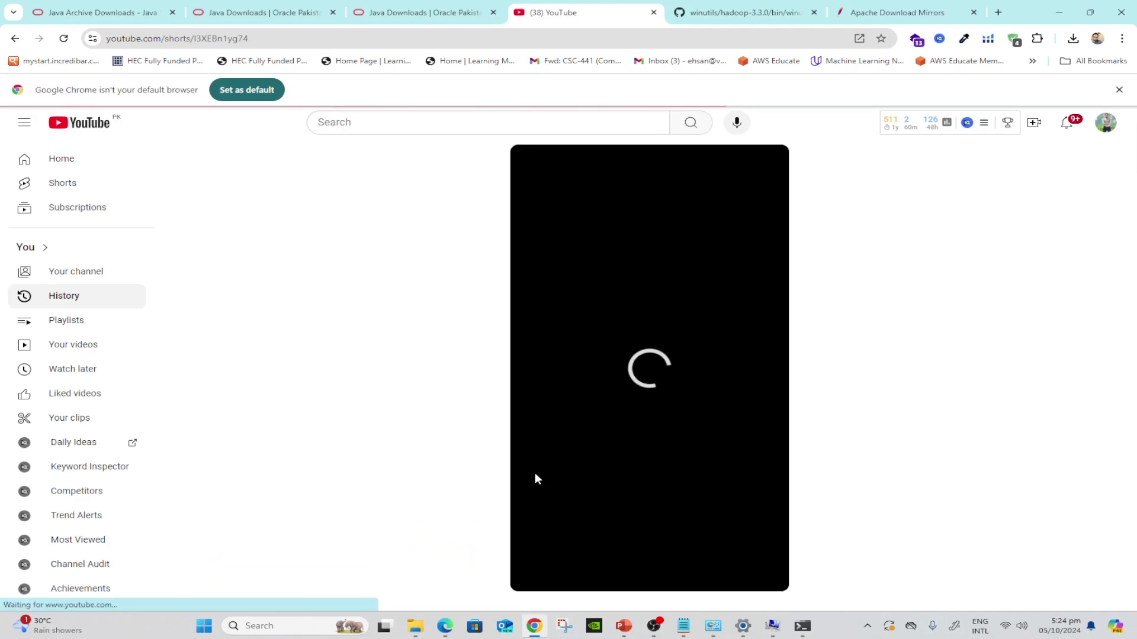